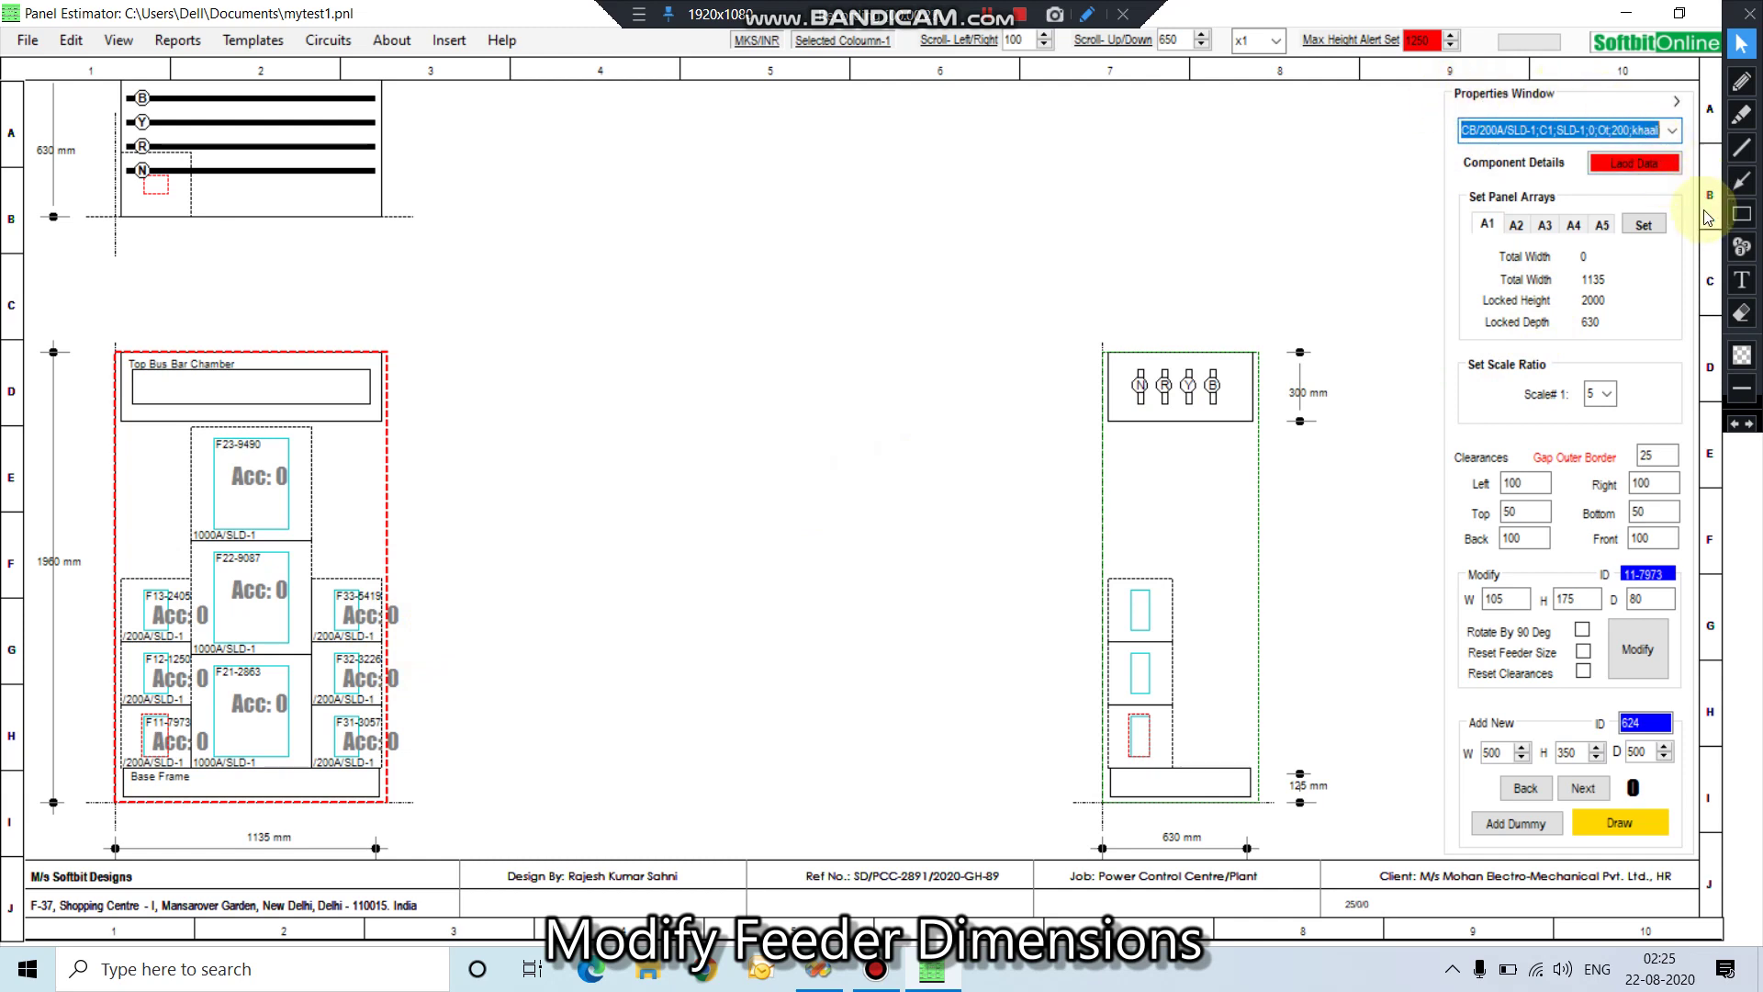
# Adjust entries in the right-hand properties panel.
pyautogui.click(1742, 215)
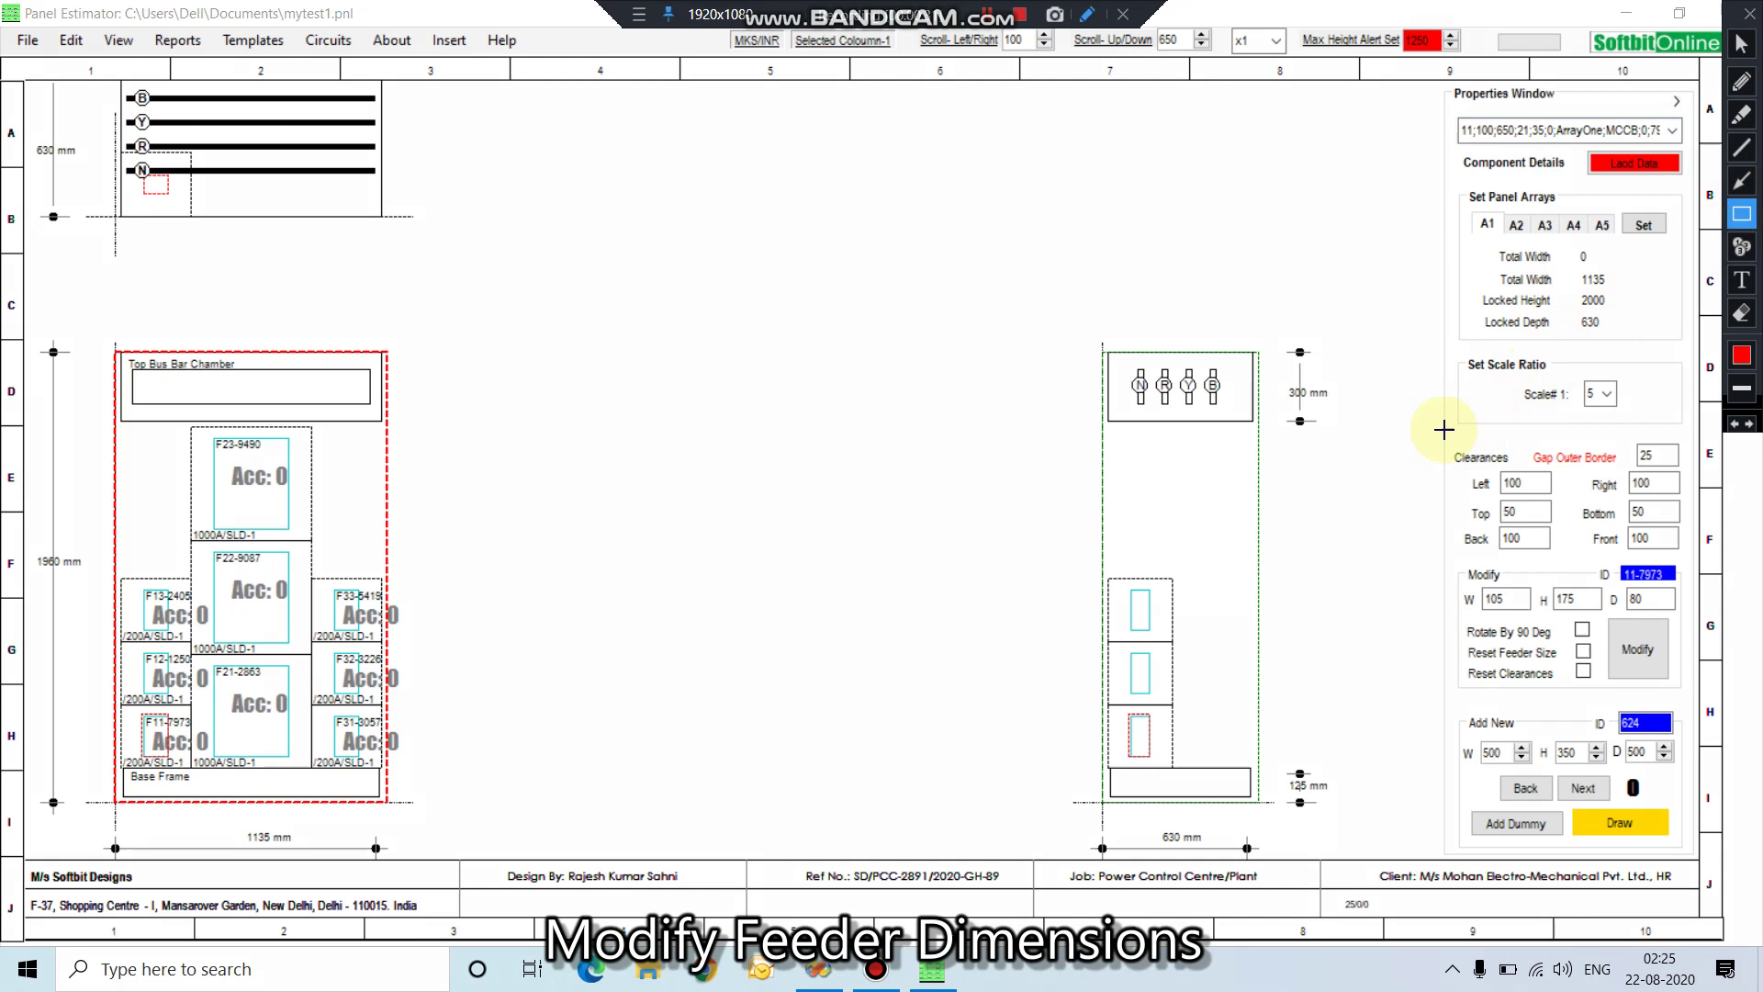
pyautogui.moveTo(1442, 424); pyautogui.dragTo(1694, 705)
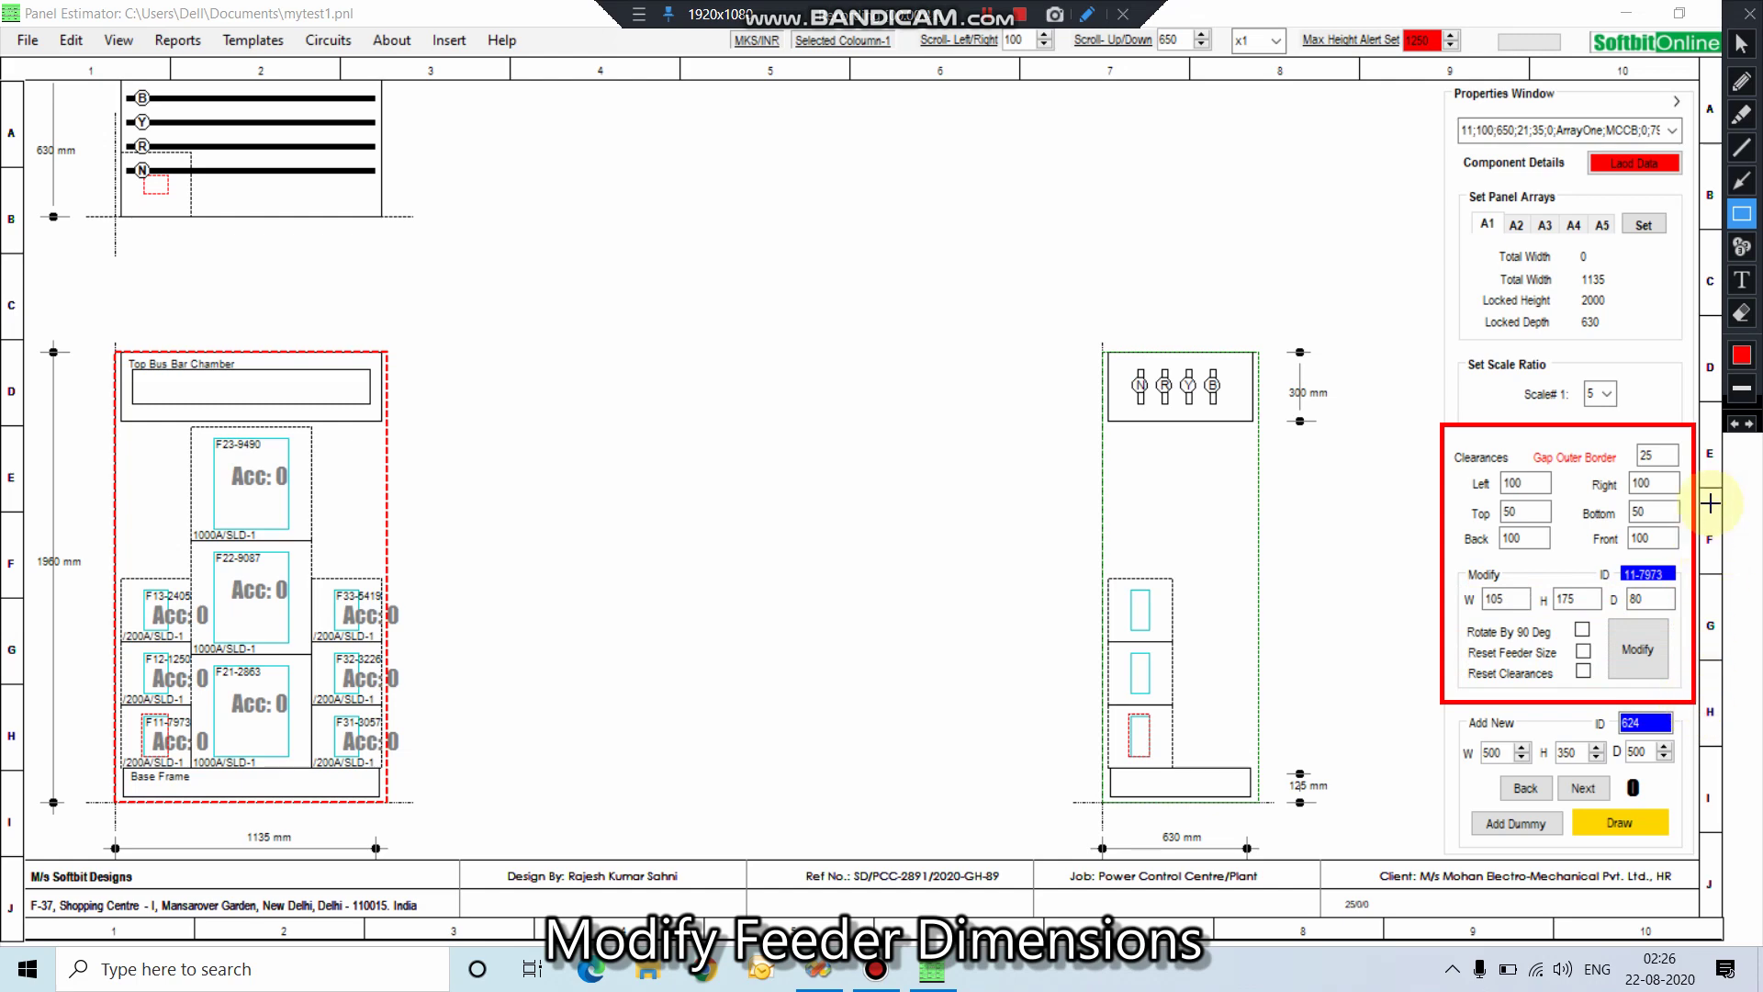
pyautogui.click(1742, 181)
pyautogui.moveTo(1438, 407); pyautogui.dragTo(1528, 468)
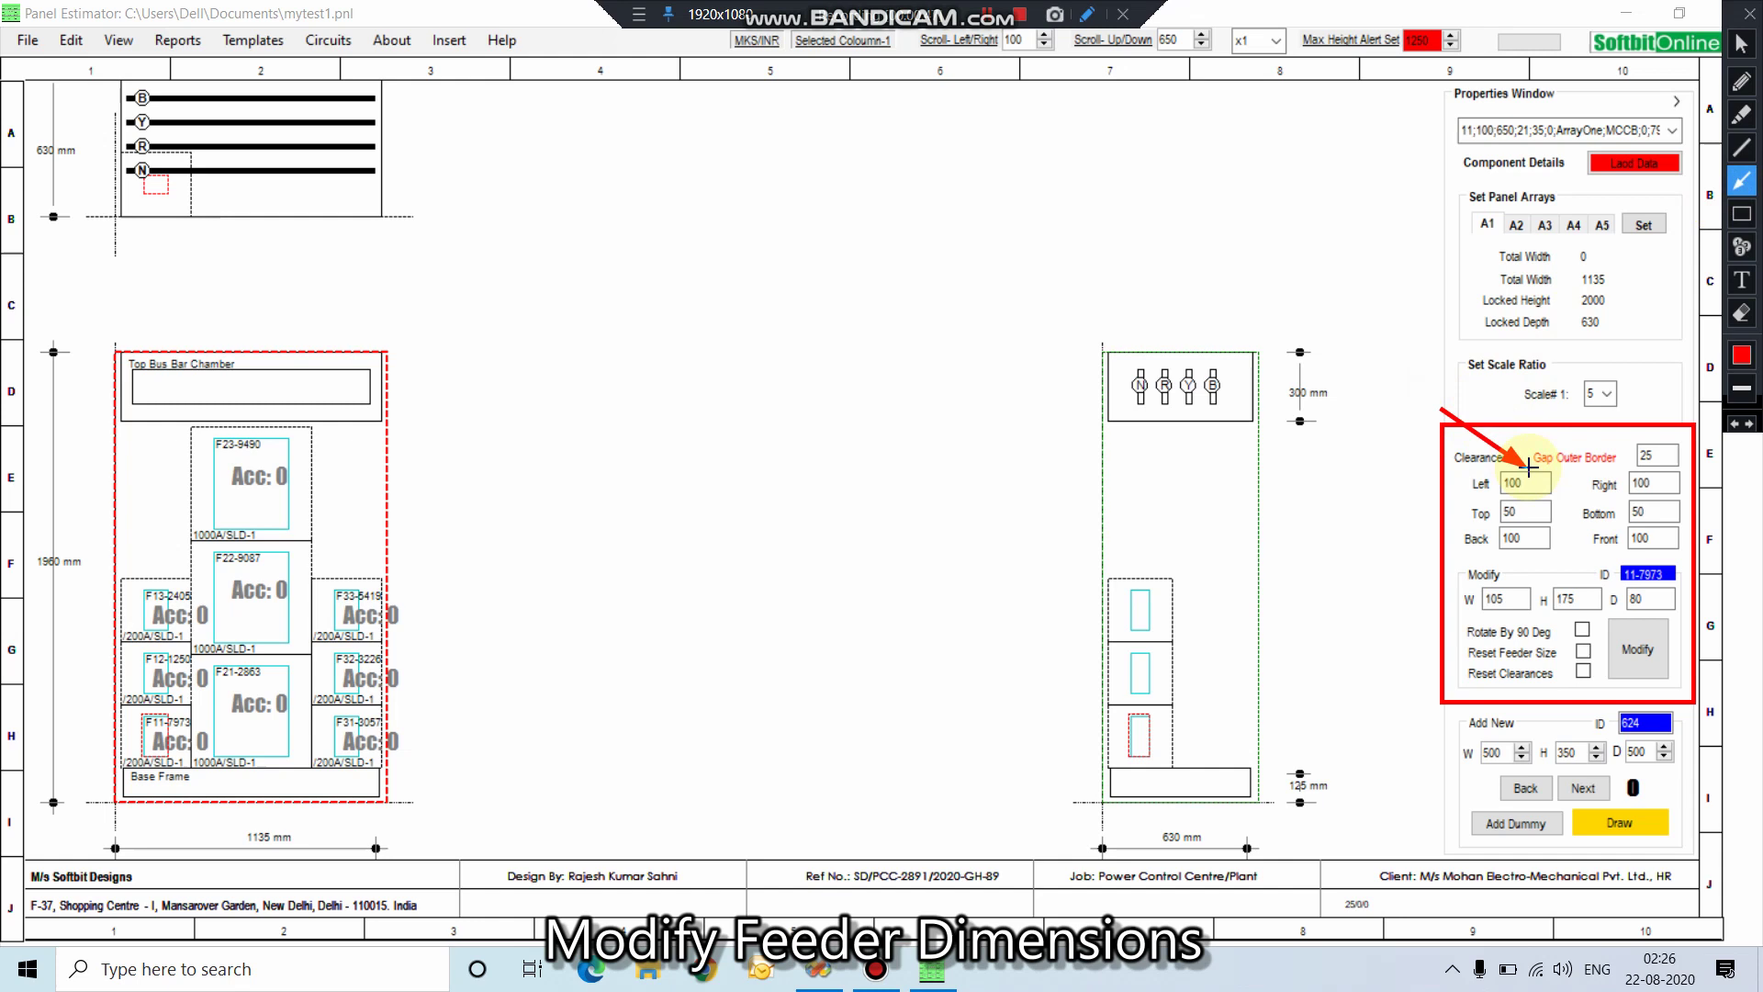
pyautogui.moveTo(1682, 385); pyautogui.dragTo(1658, 470)
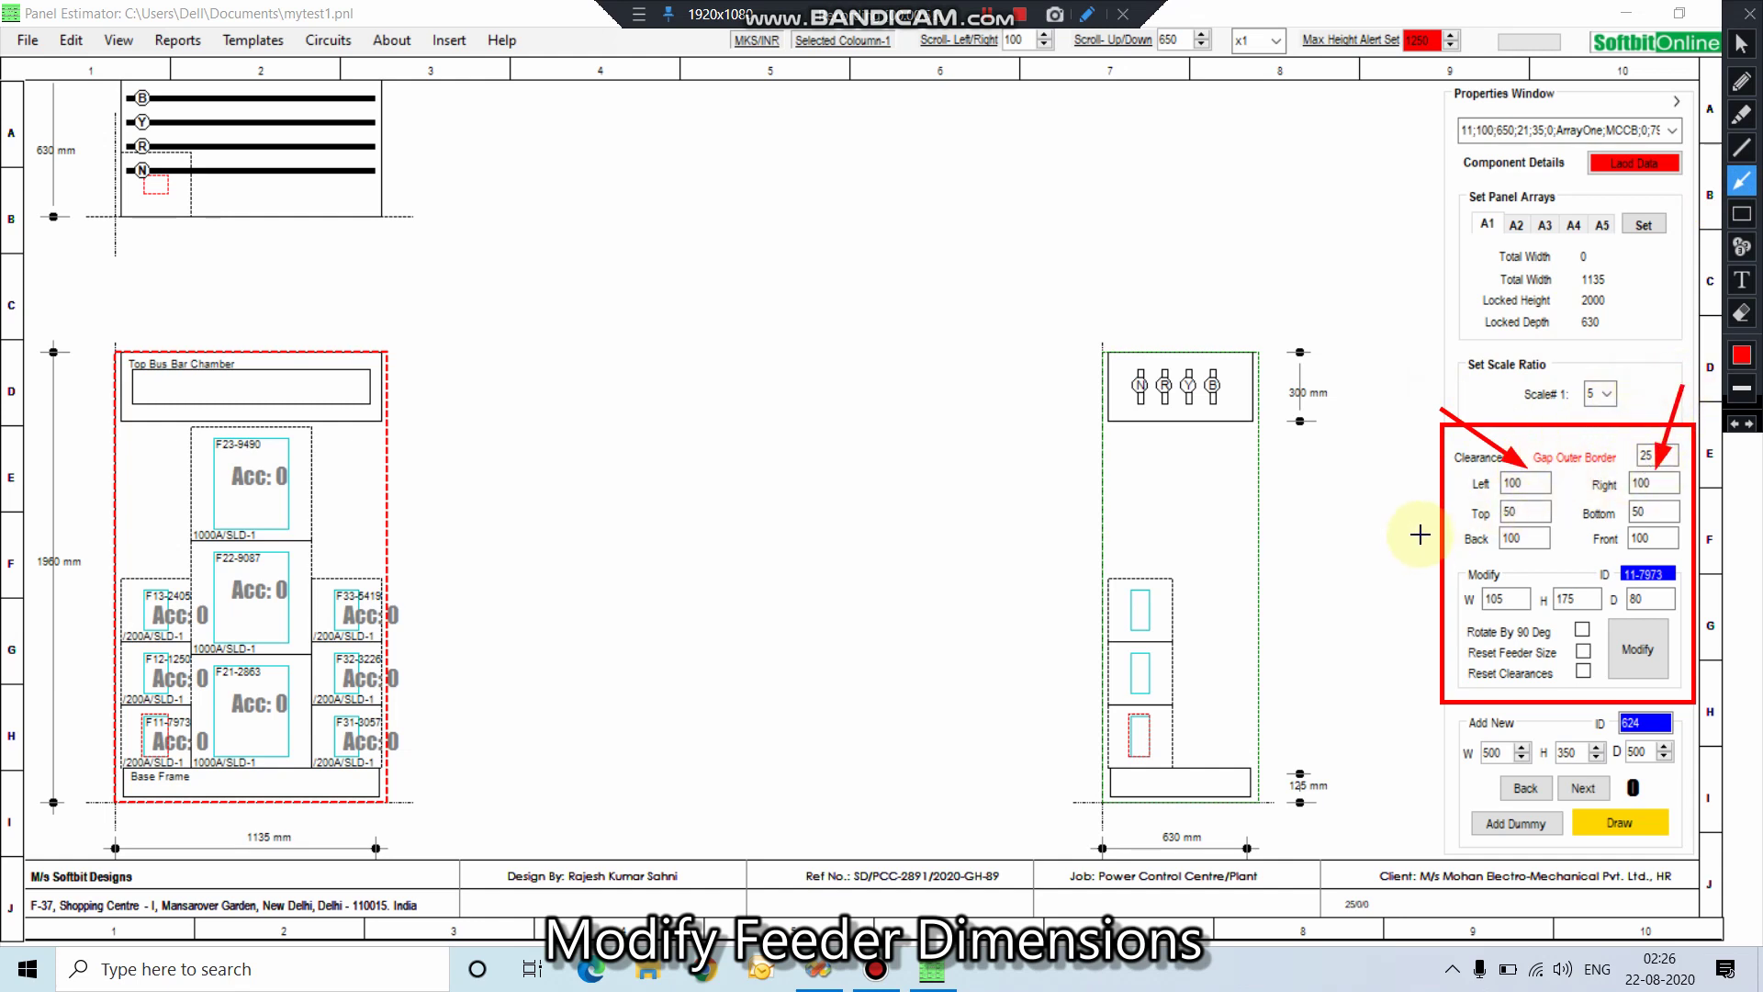
pyautogui.moveTo(1421, 534); pyautogui.dragTo(1490, 506)
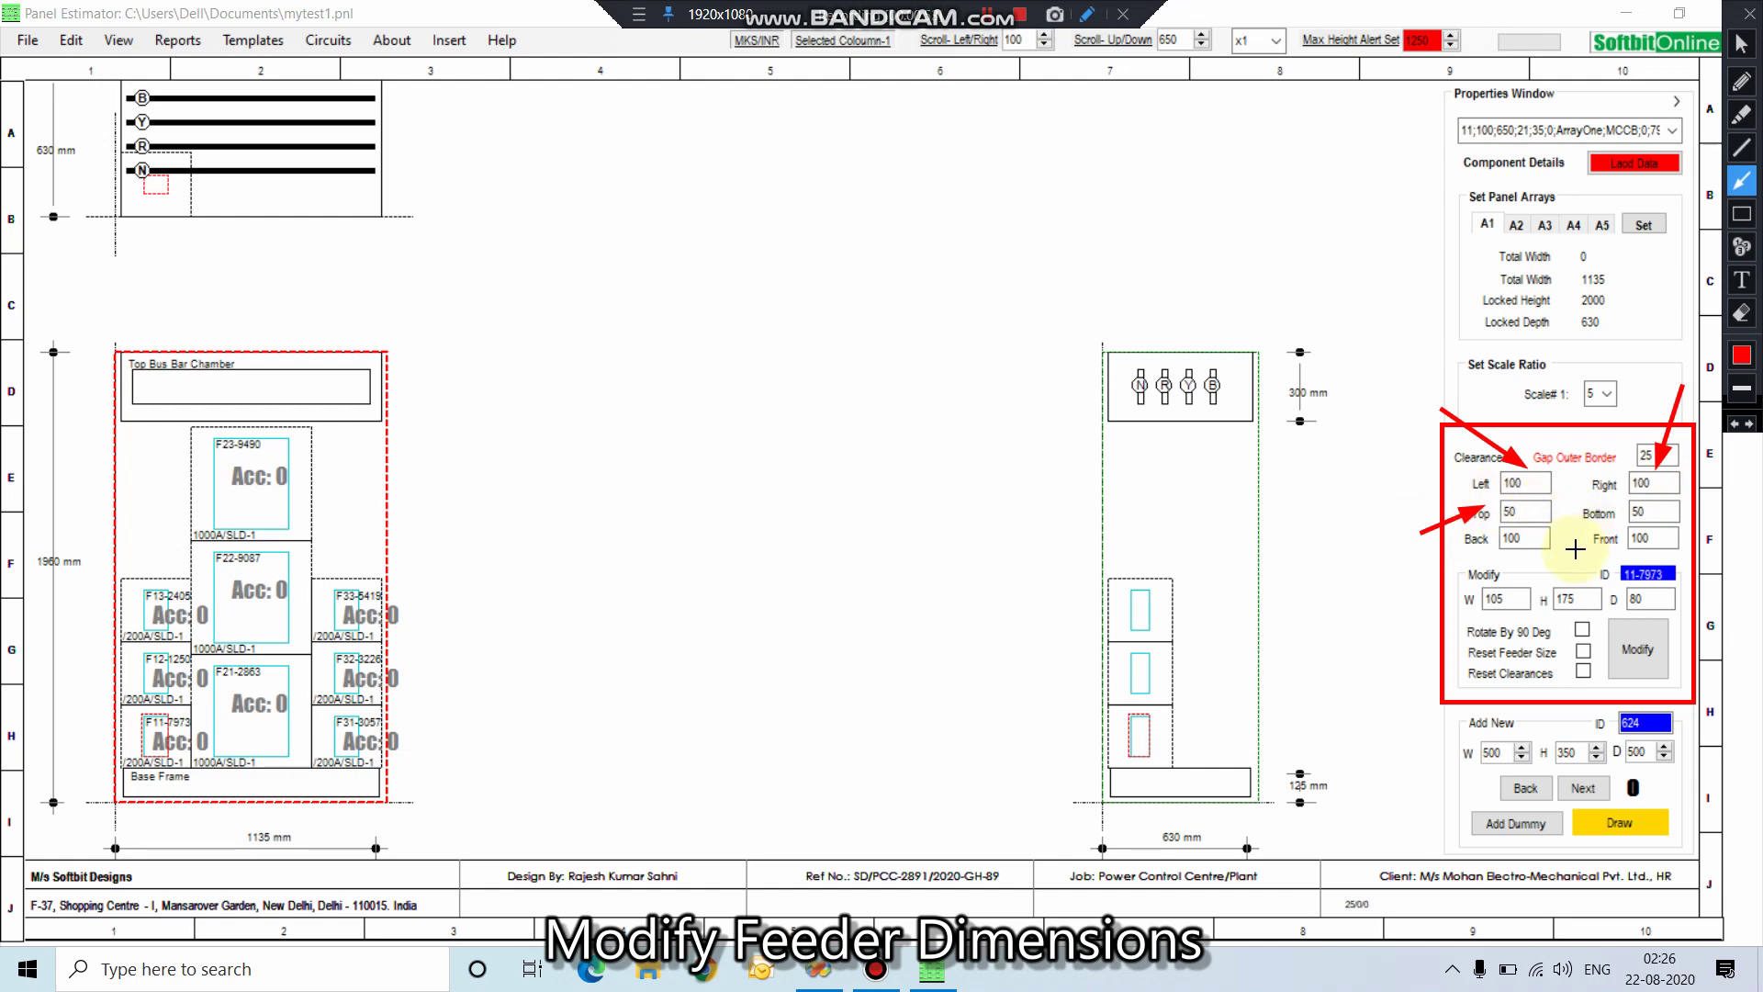
pyautogui.moveTo(1575, 549); pyautogui.dragTo(1619, 510)
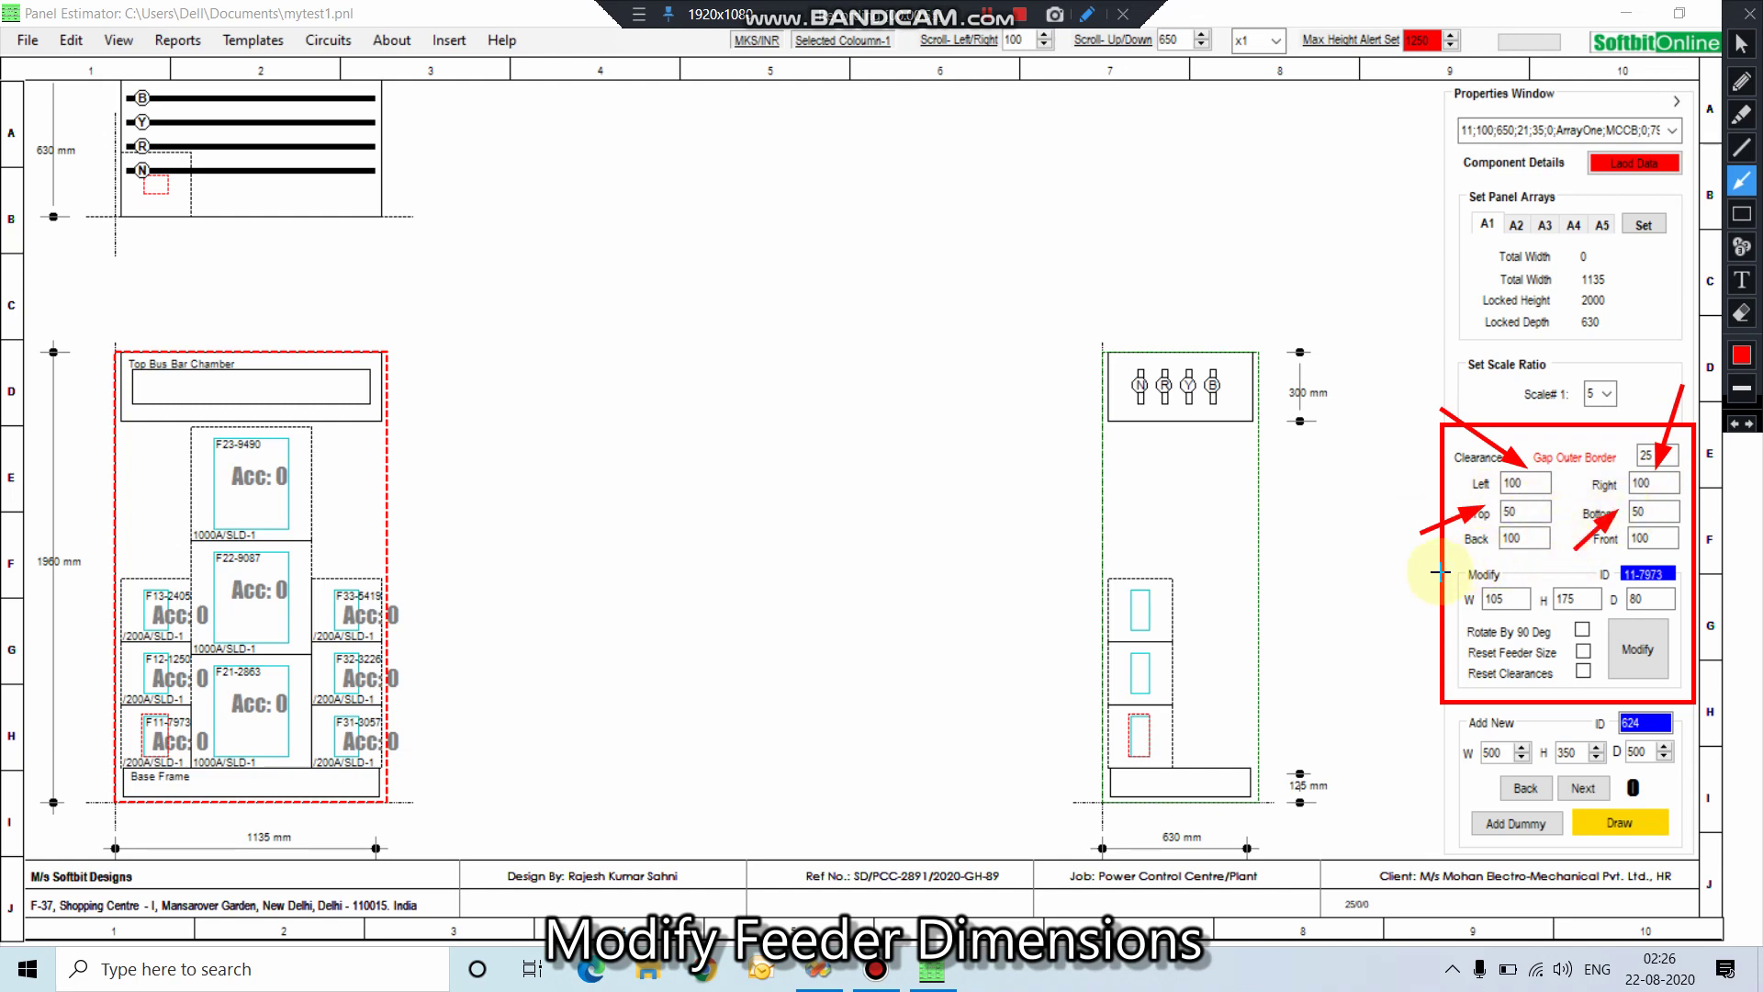
pyautogui.moveTo(1428, 579); pyautogui.dragTo(1495, 548)
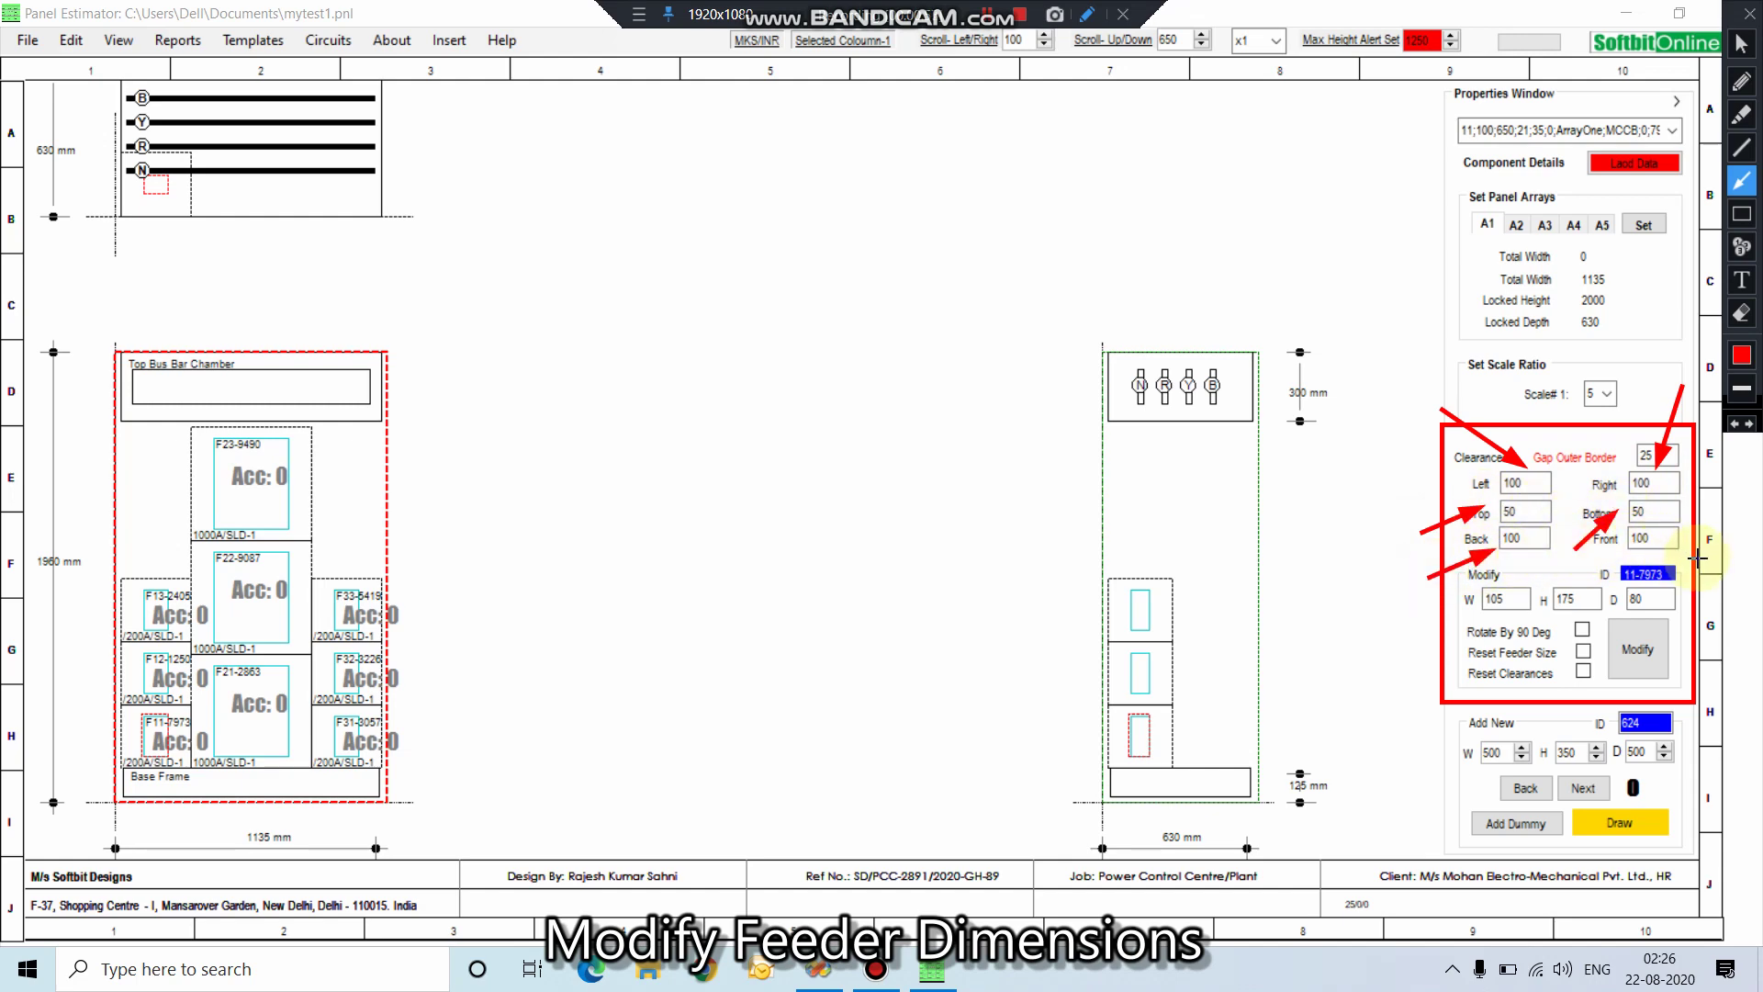
pyautogui.moveTo(1702, 567); pyautogui.dragTo(1665, 550)
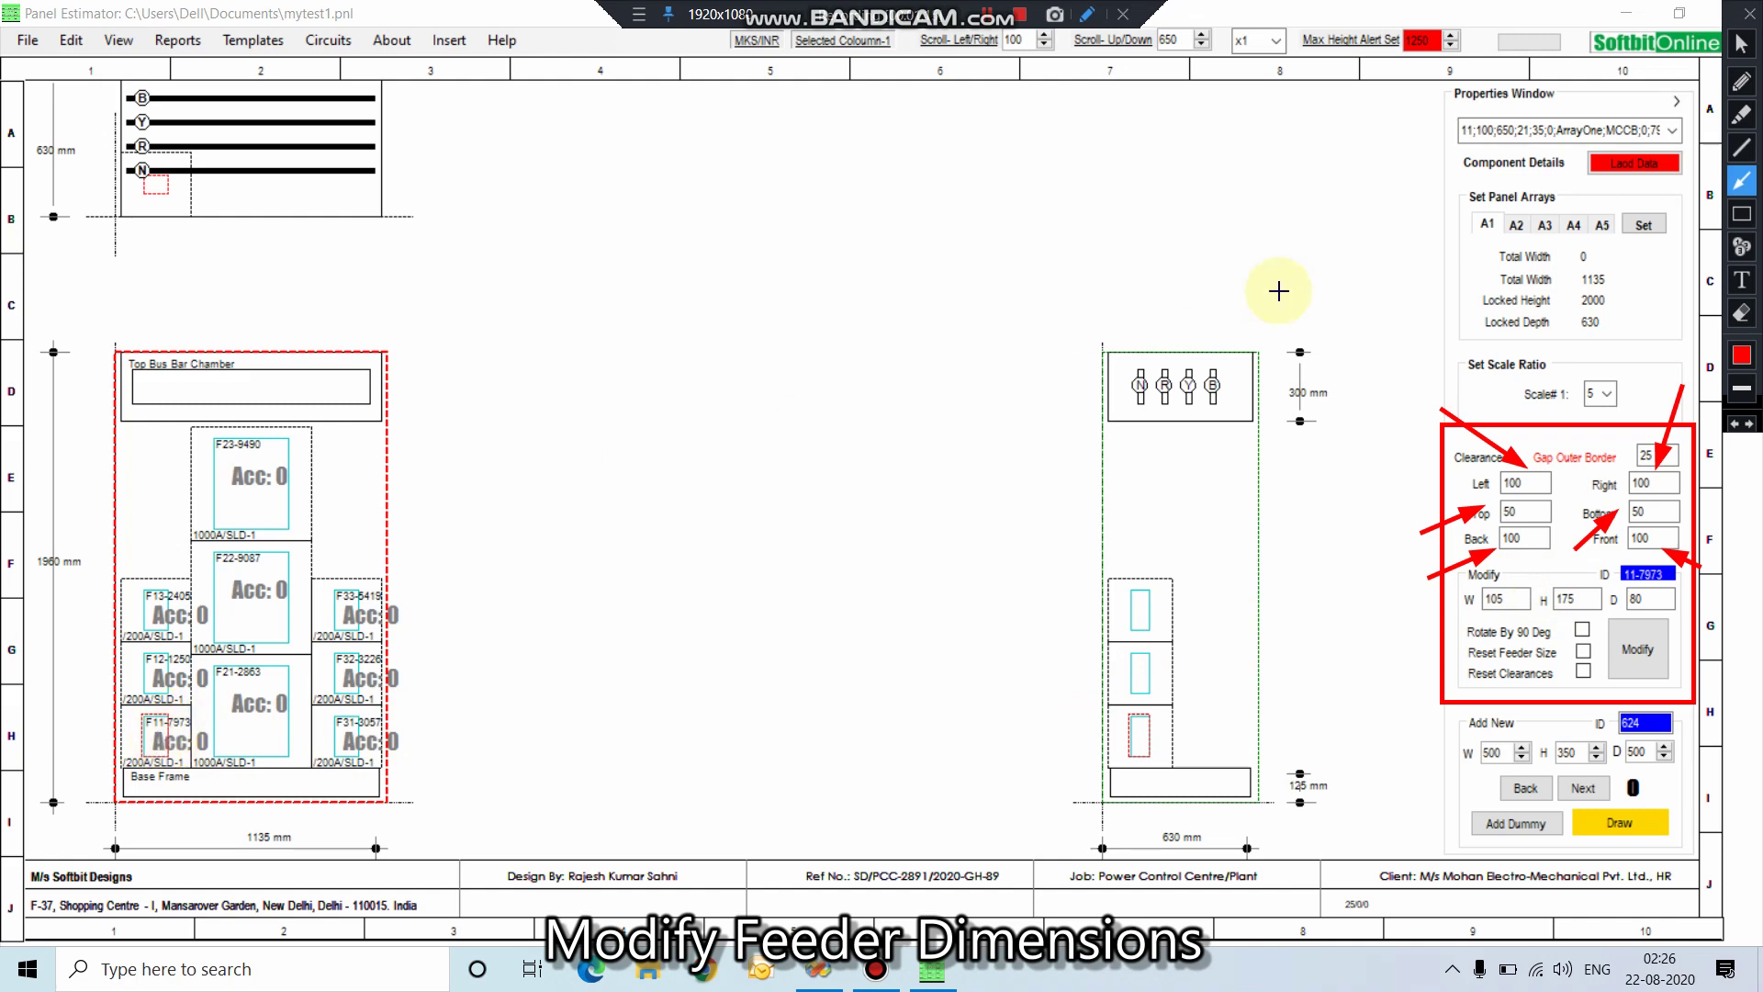
pyautogui.click(1741, 44)
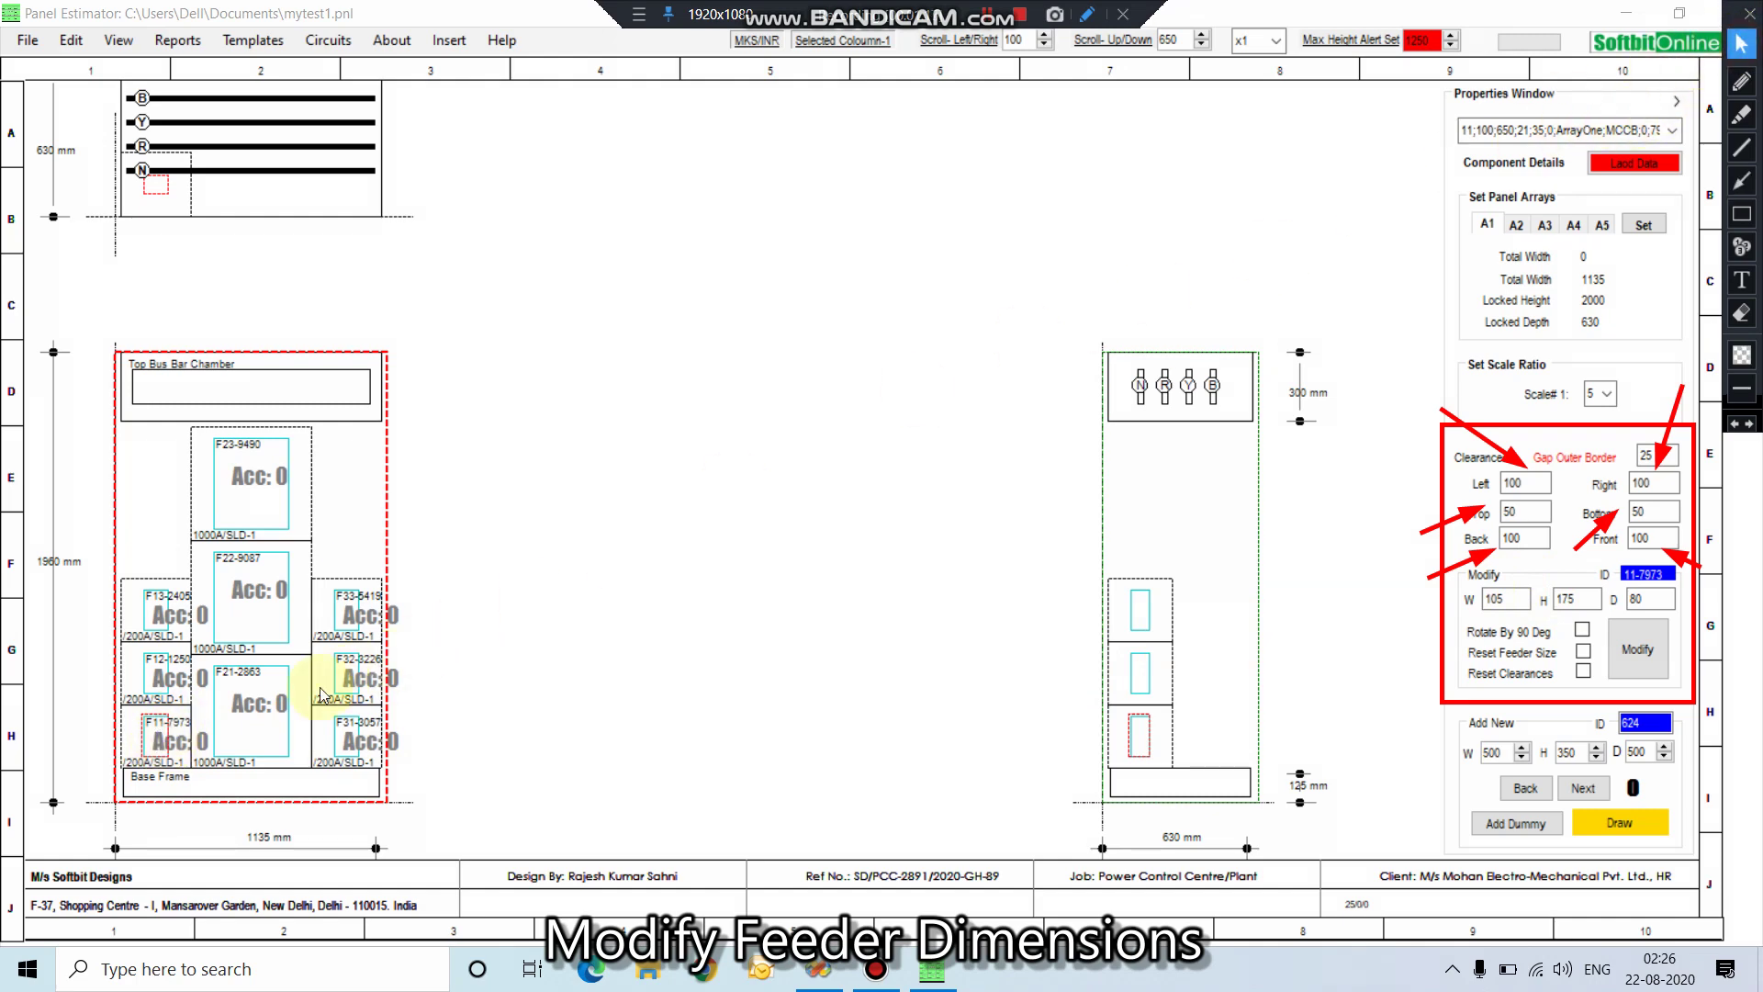
# Inspect the details of feeders F11-7973 and F12-1250 in the first column.
pyautogui.click(158, 725)
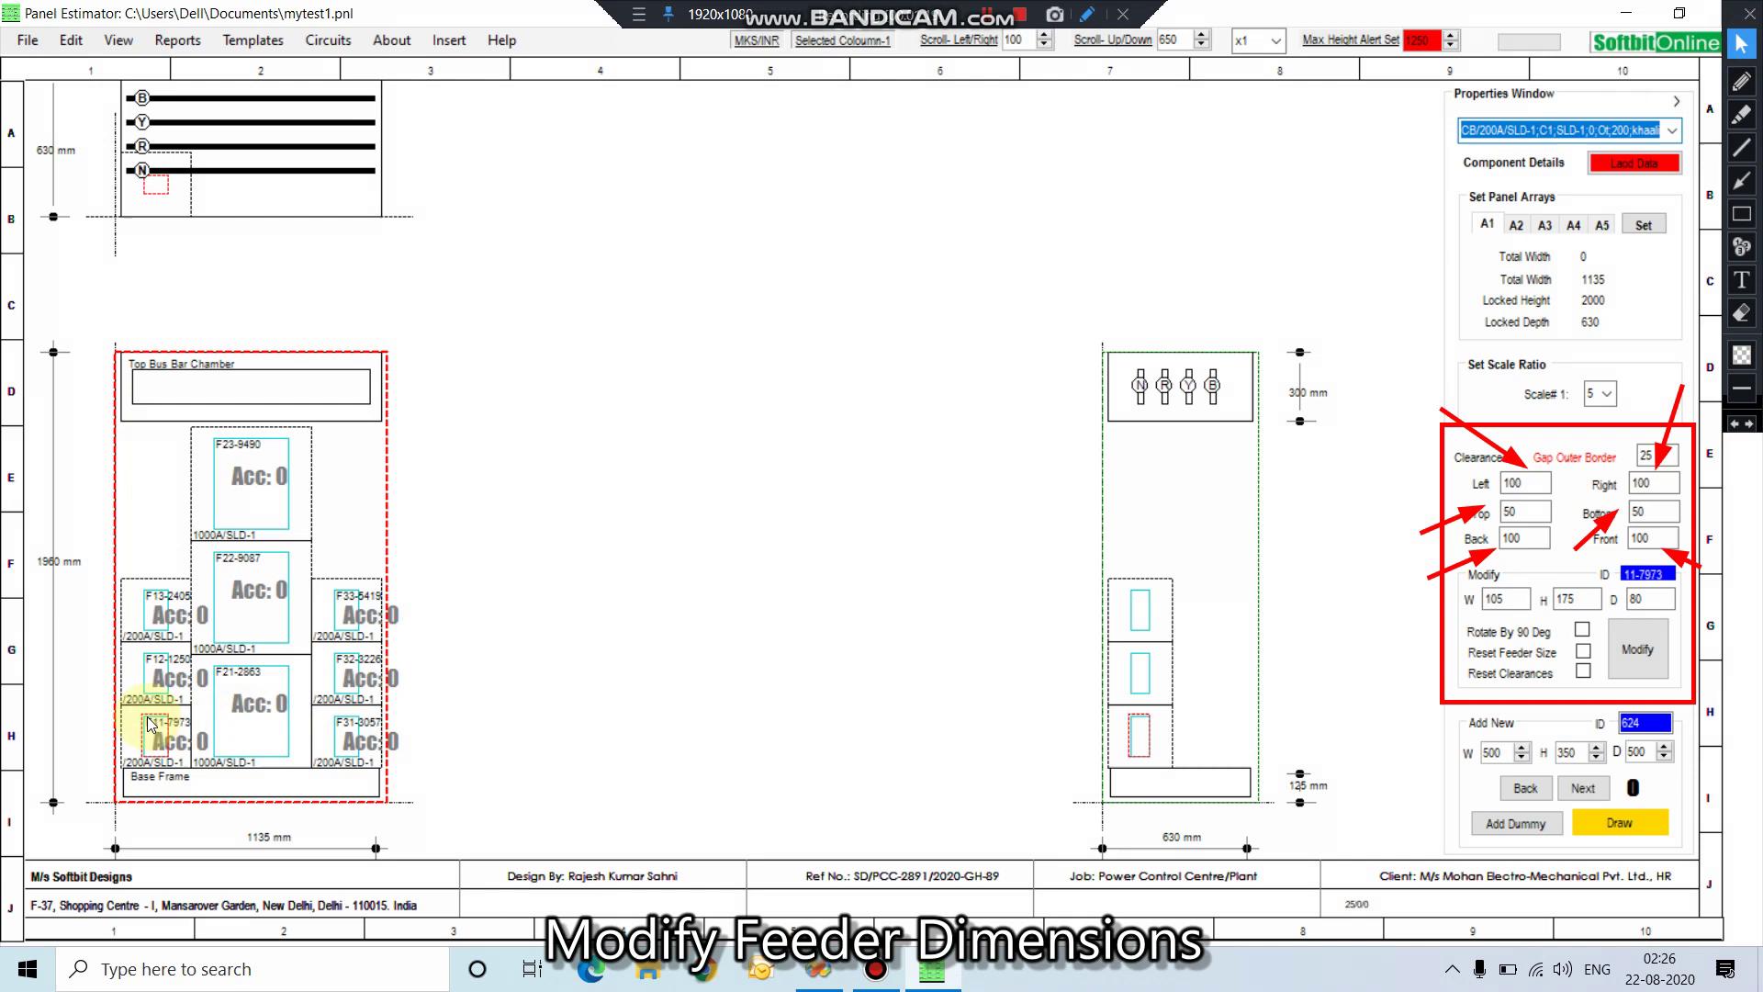
pyautogui.click(152, 663)
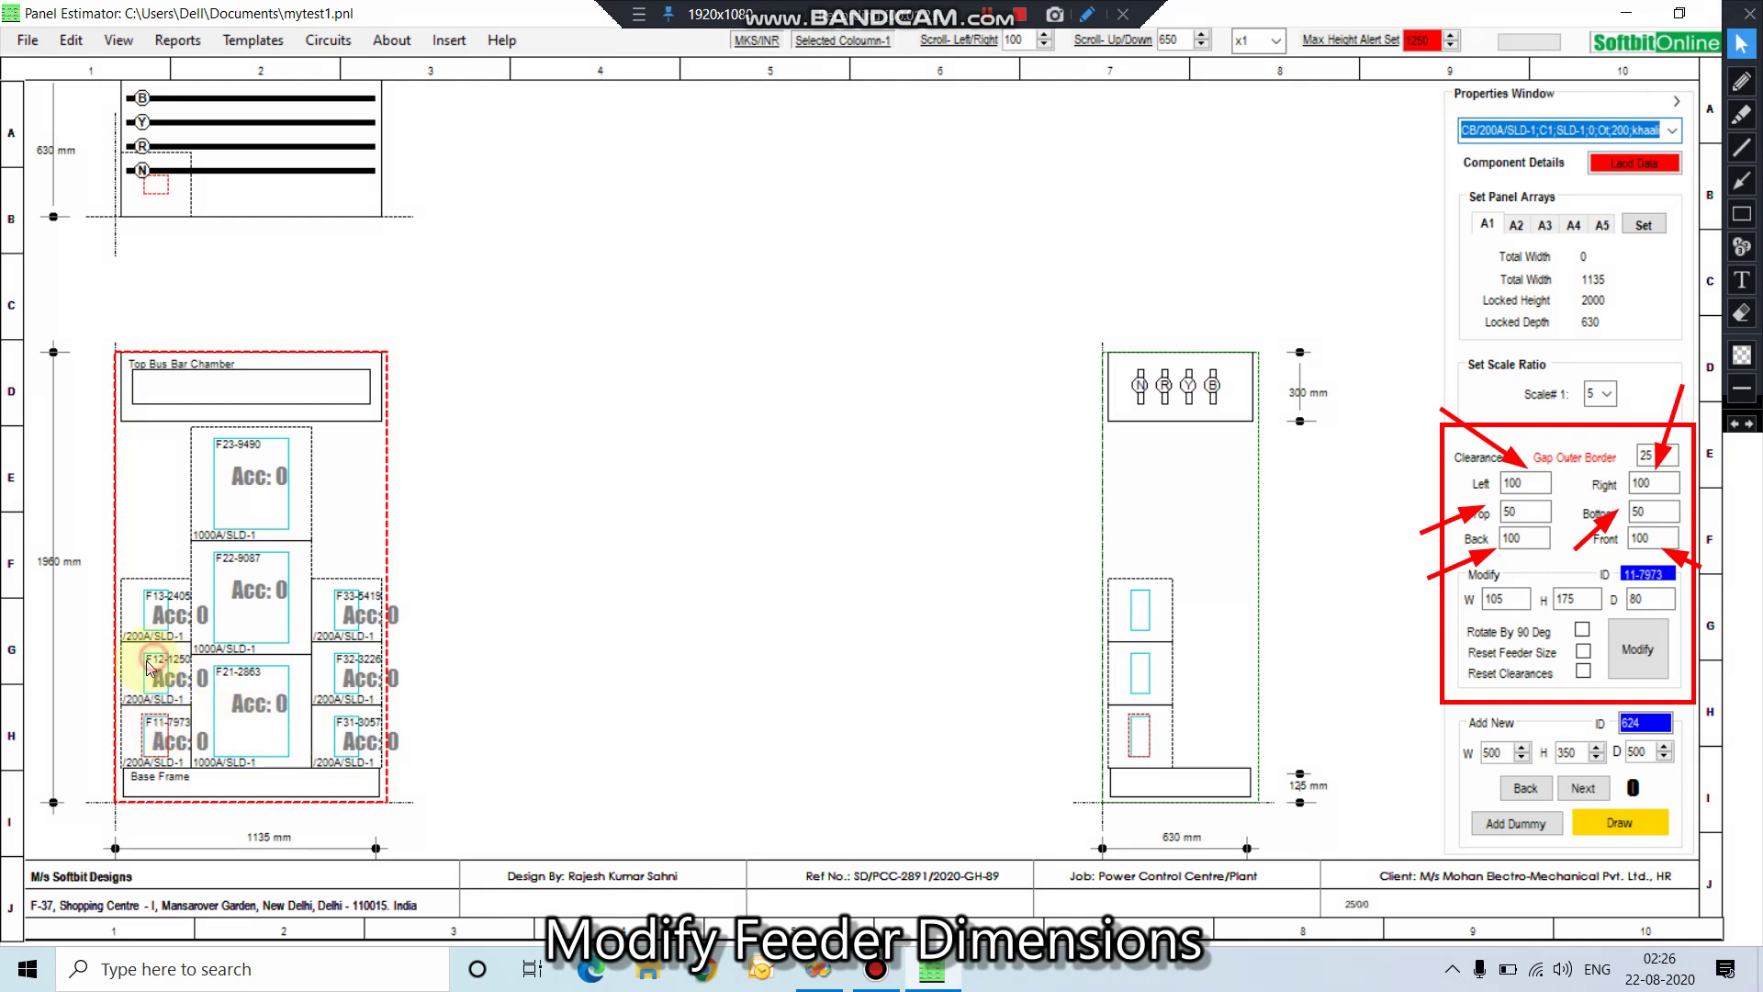
pyautogui.click(169, 652)
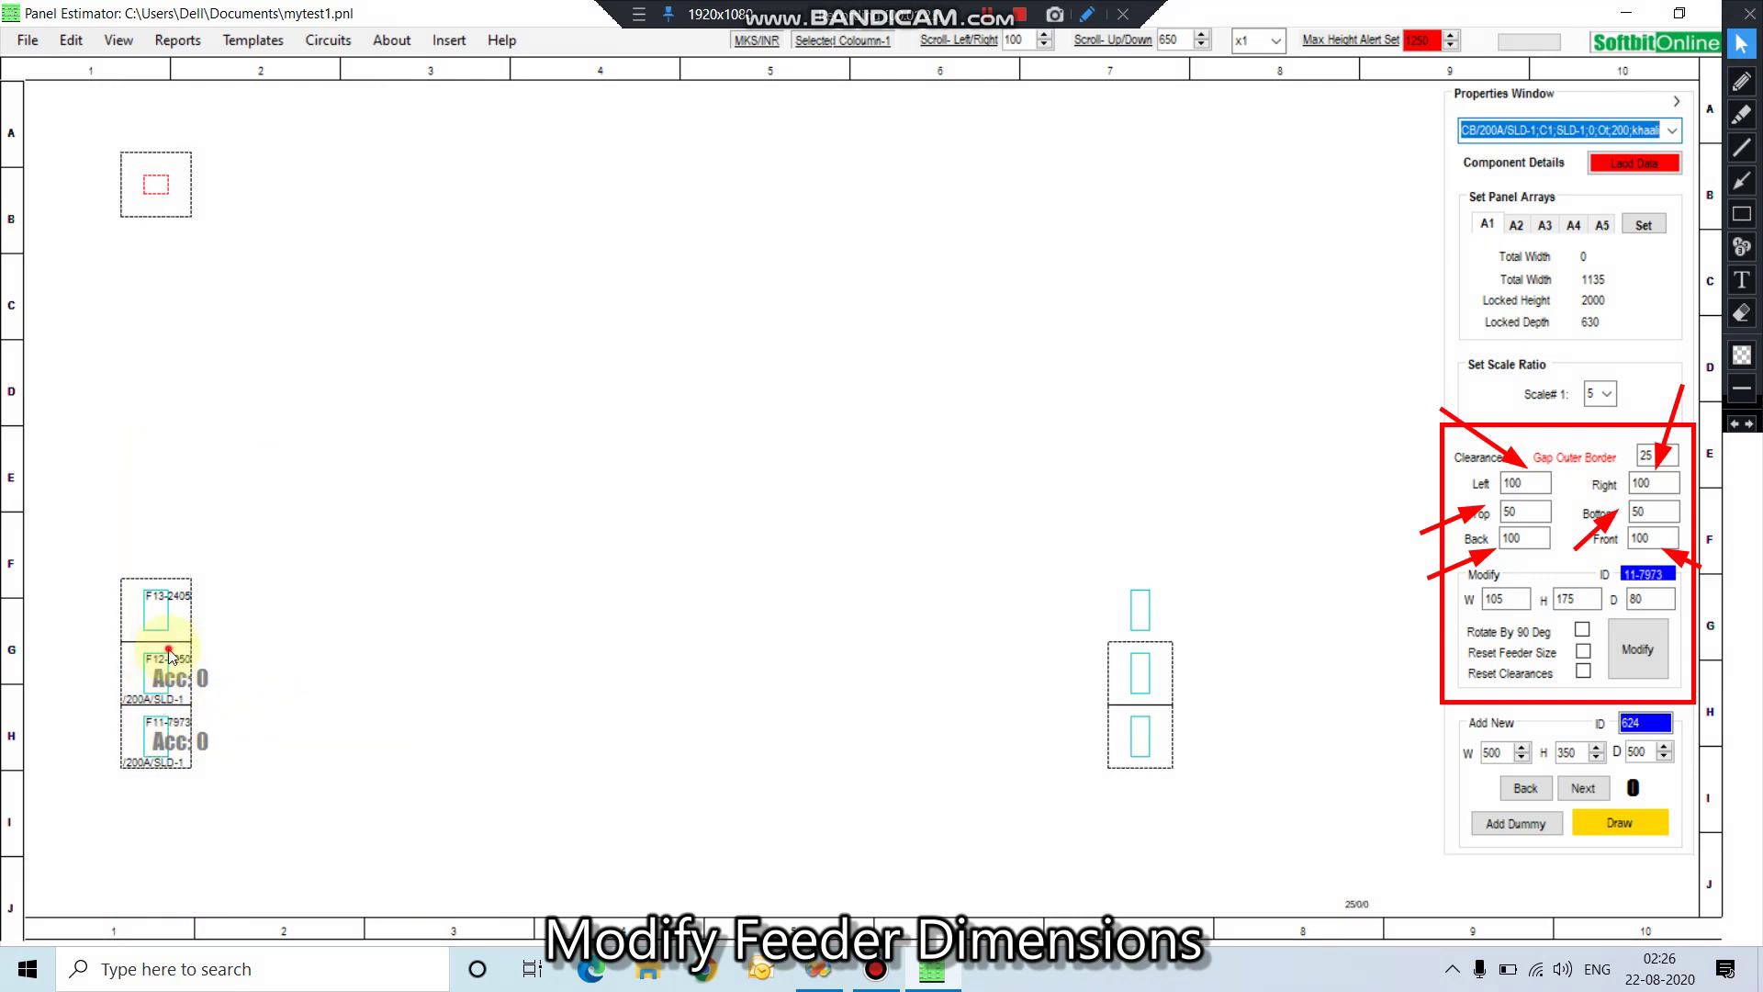
pyautogui.click(165, 726)
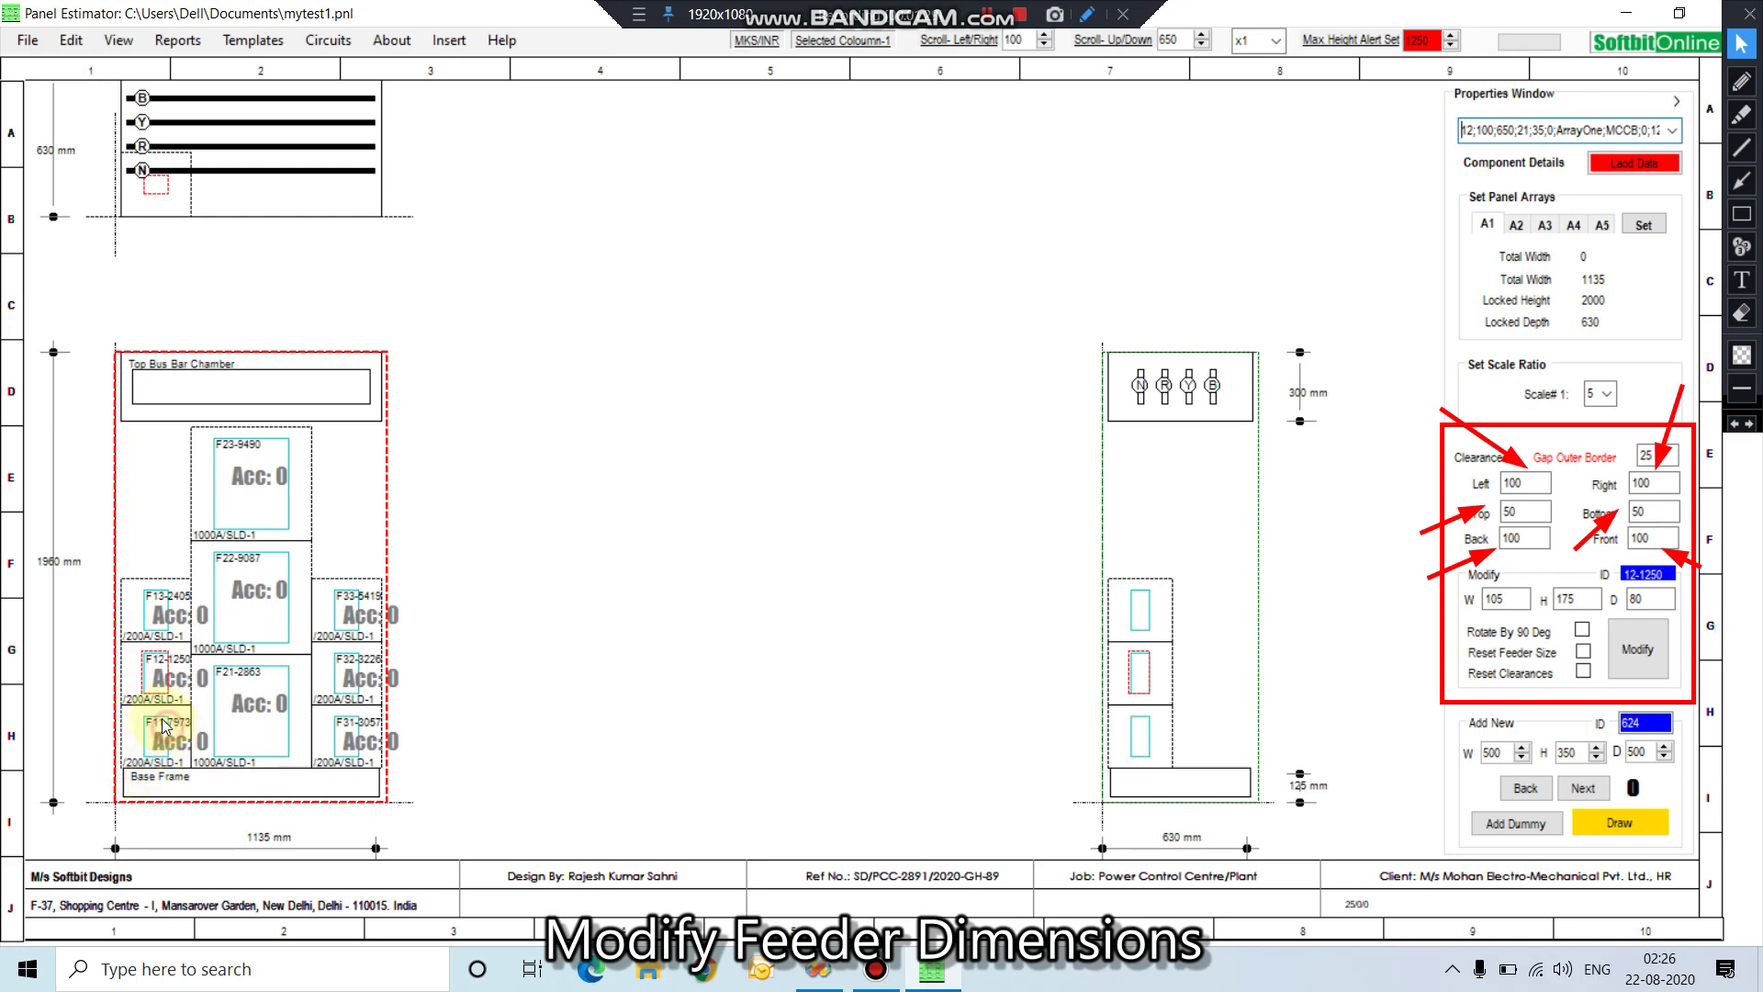
pyautogui.click(158, 730)
# Check feeder F11's actions menu and the feeder list without changing anything.
pyautogui.rightClick(158, 733)
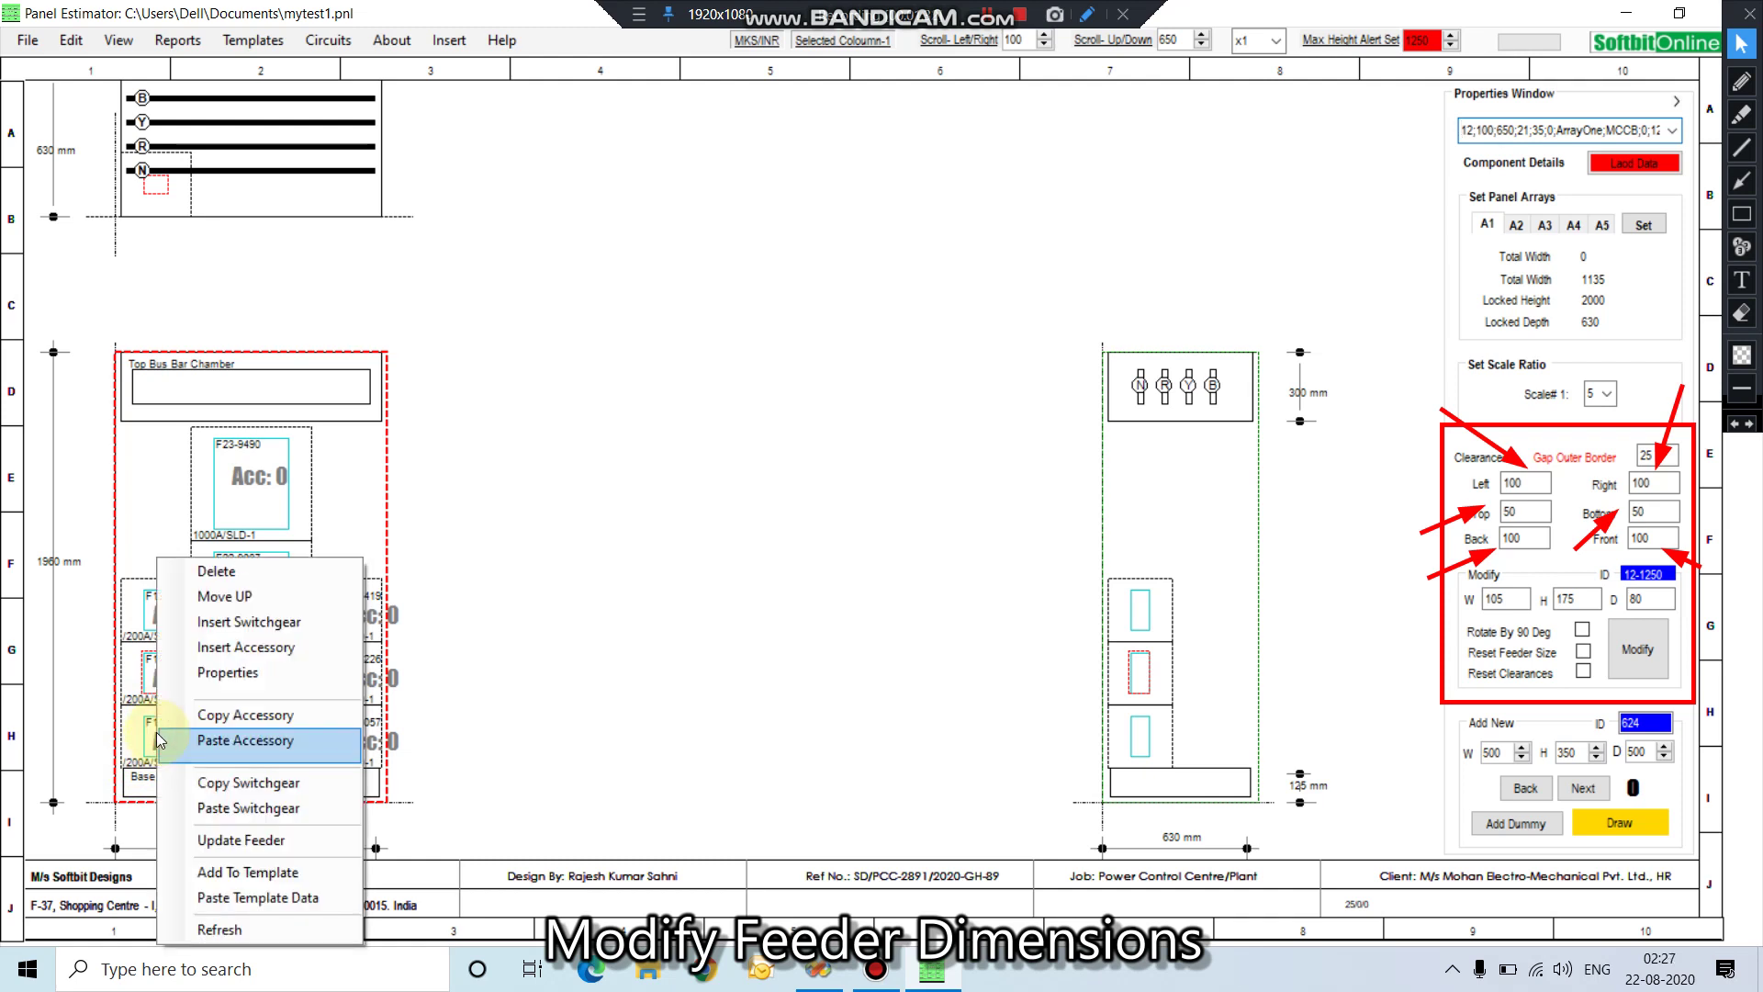
pyautogui.click(1669, 132)
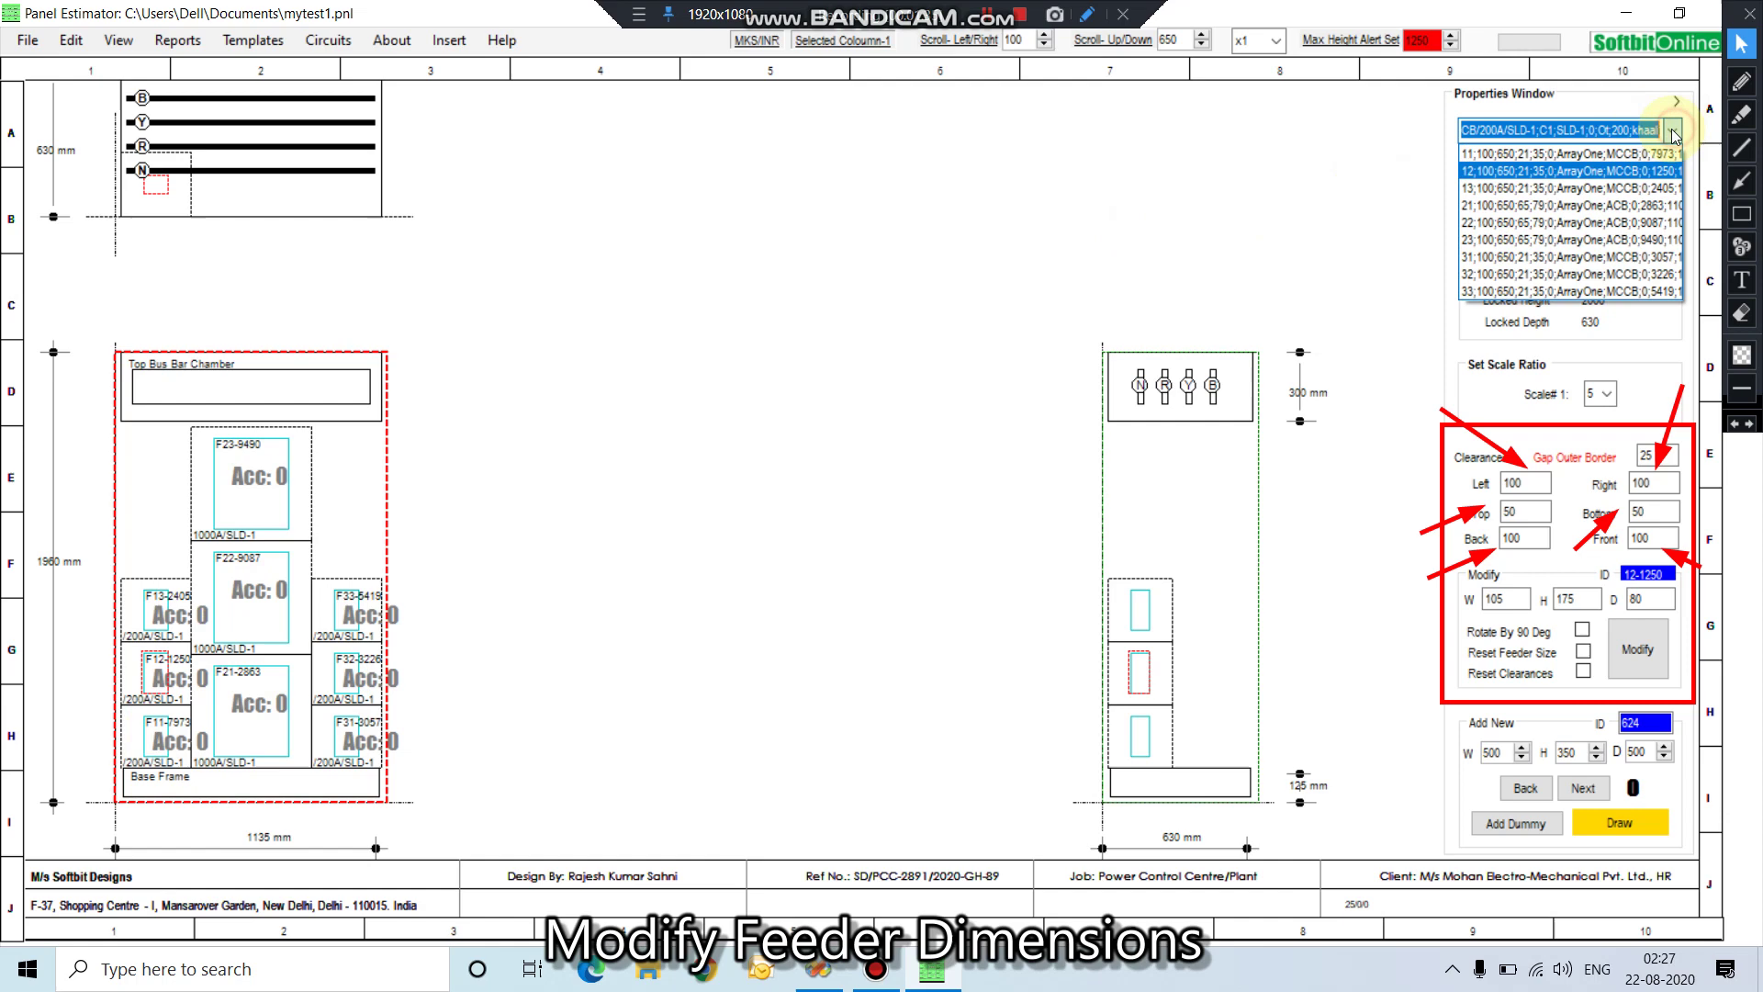
pyautogui.click(1511, 158)
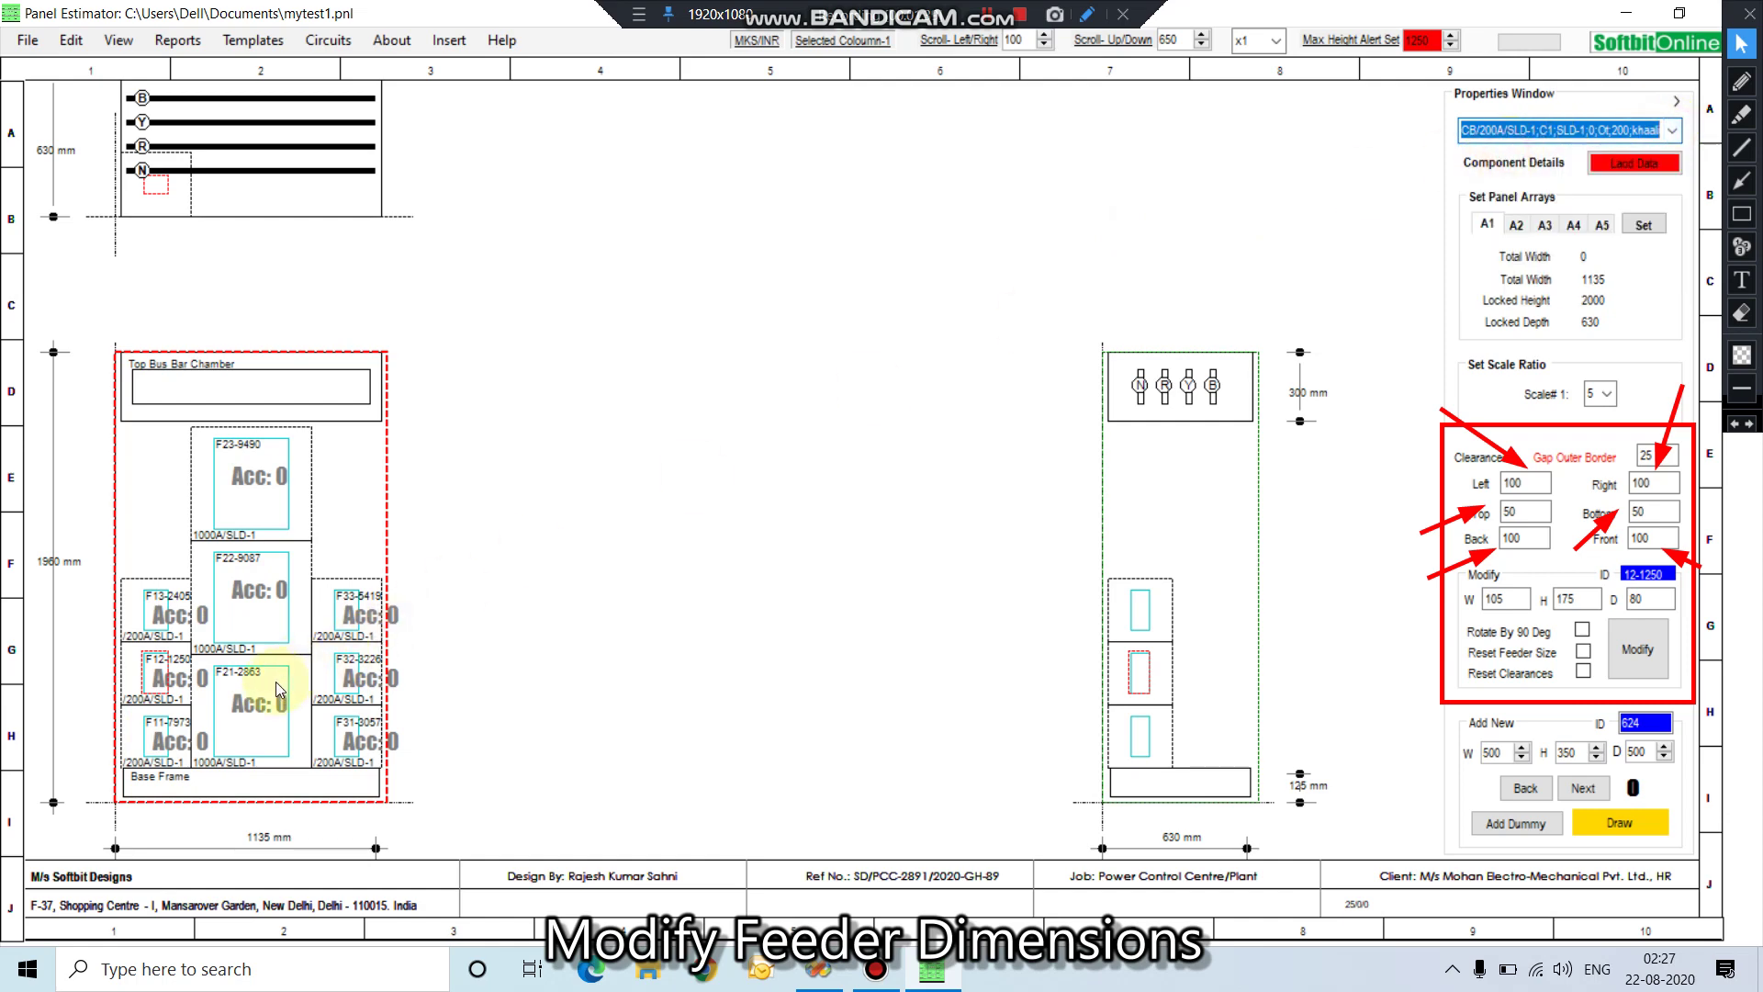
pyautogui.click(1671, 131)
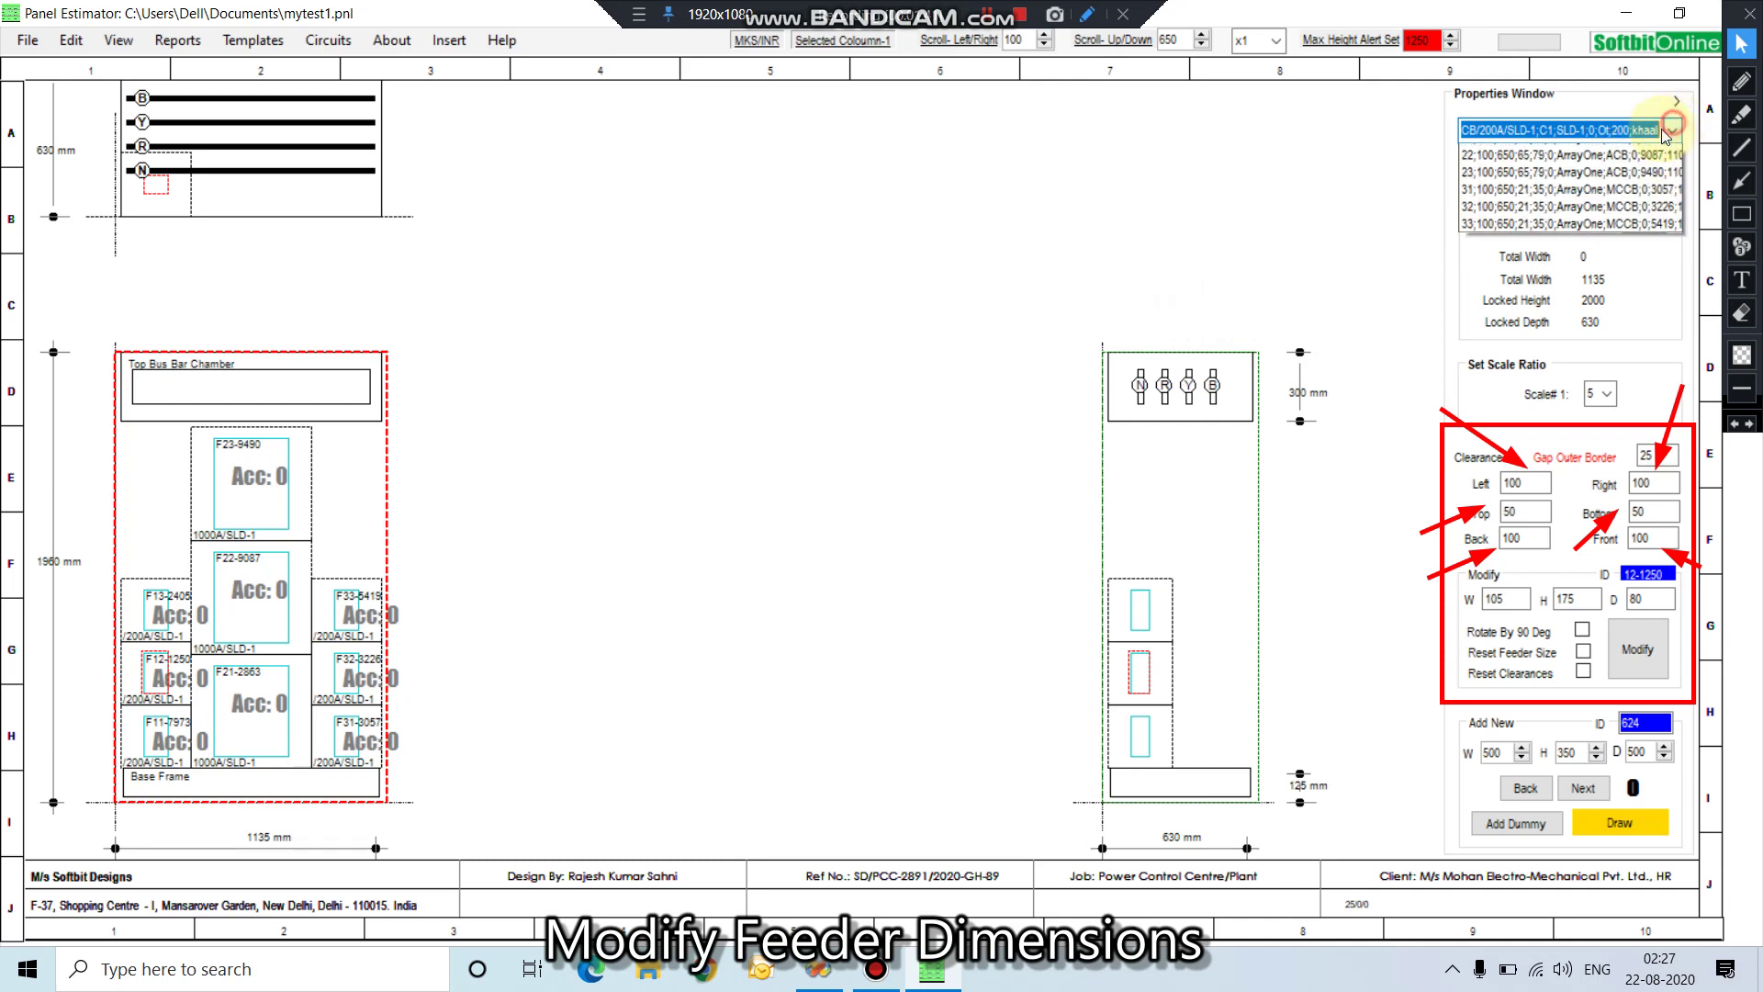
pyautogui.click(1511, 153)
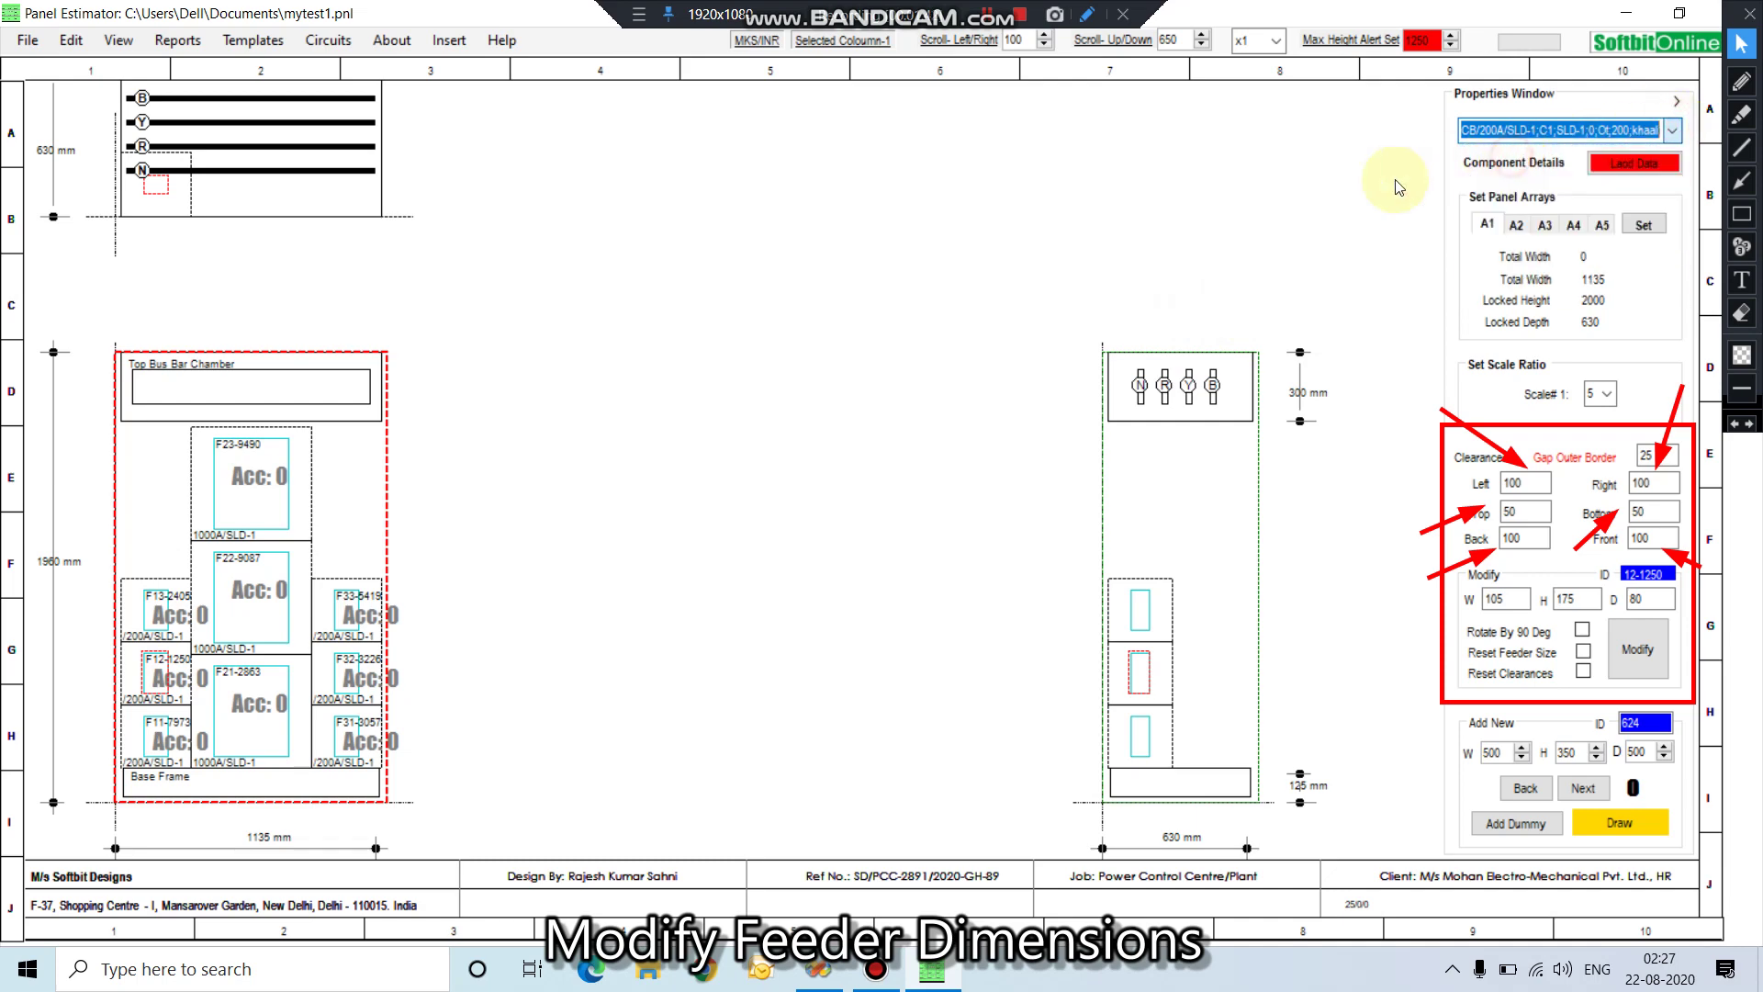
pyautogui.click(149, 717)
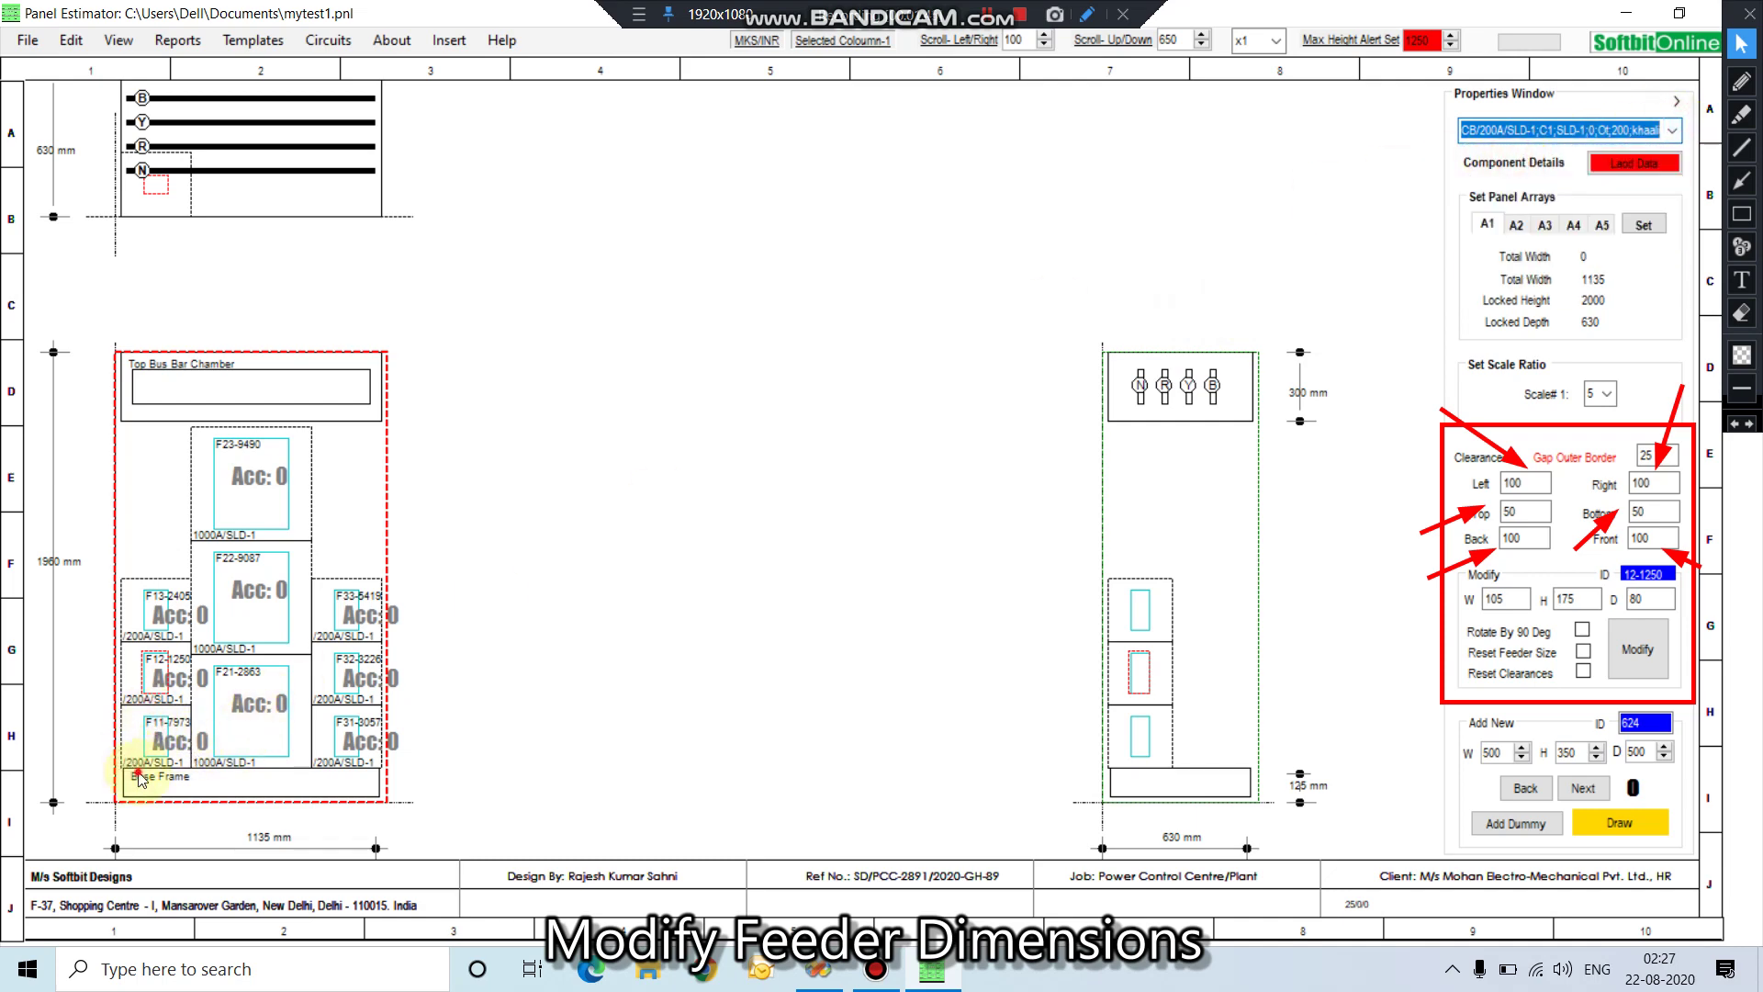
pyautogui.click(160, 718)
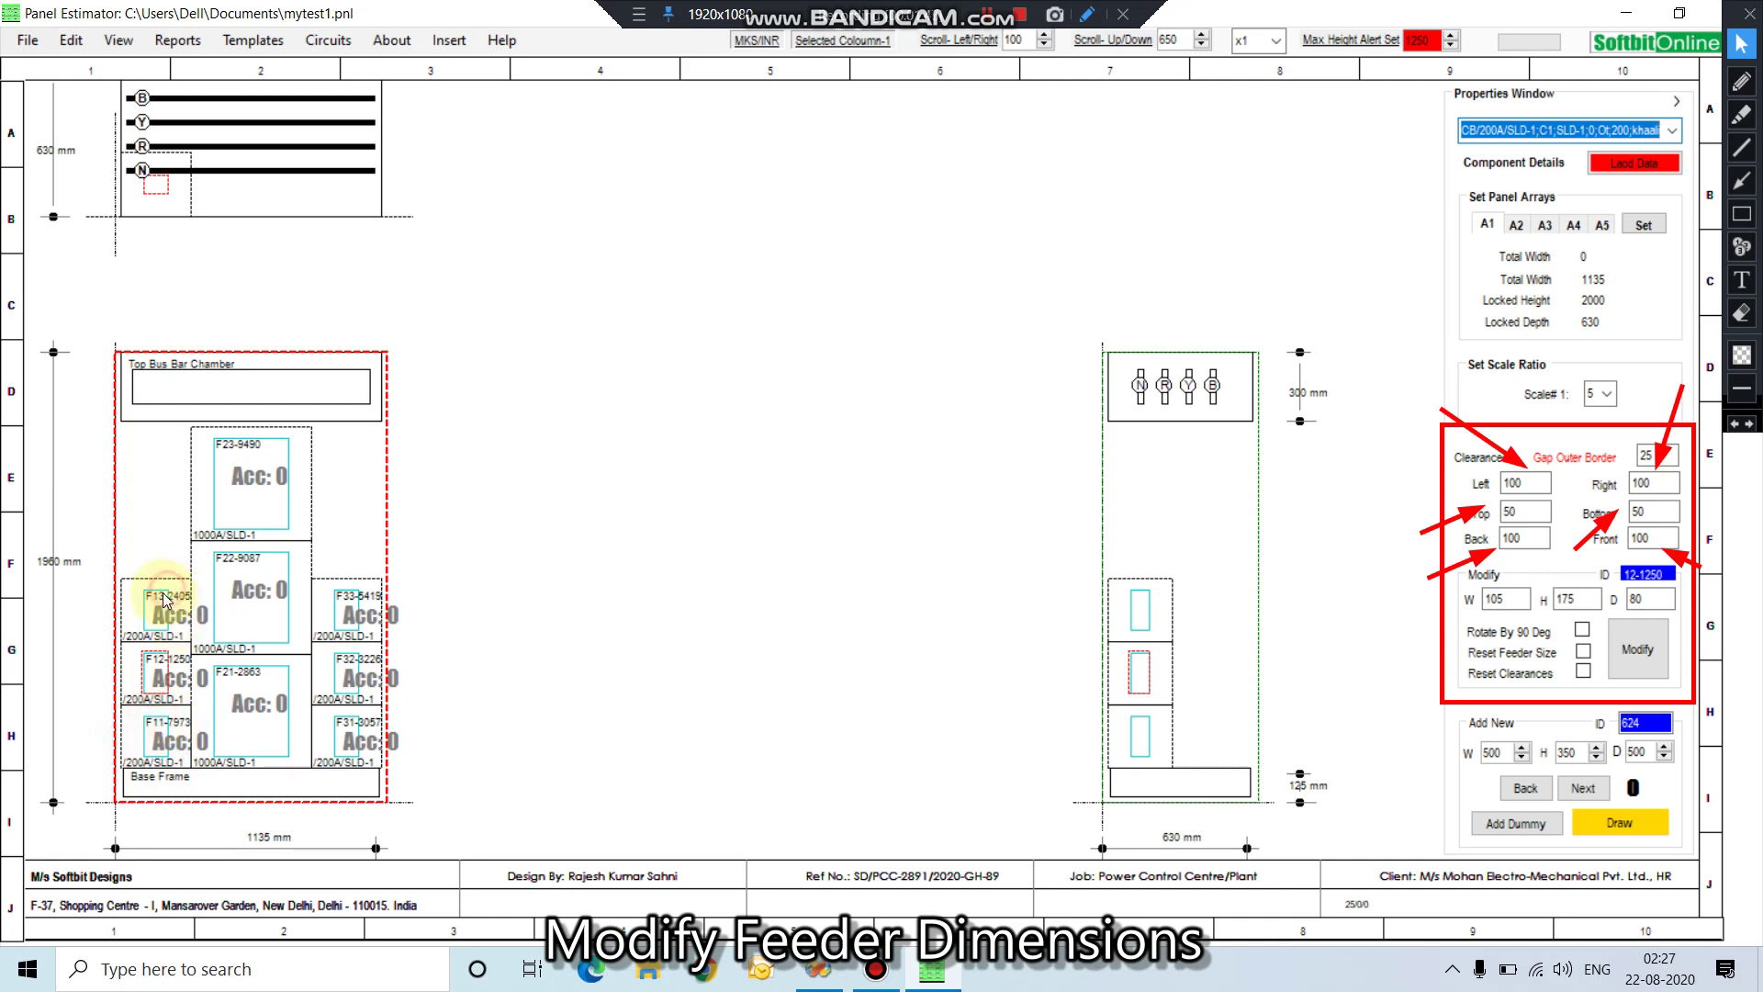
pyautogui.click(273, 551)
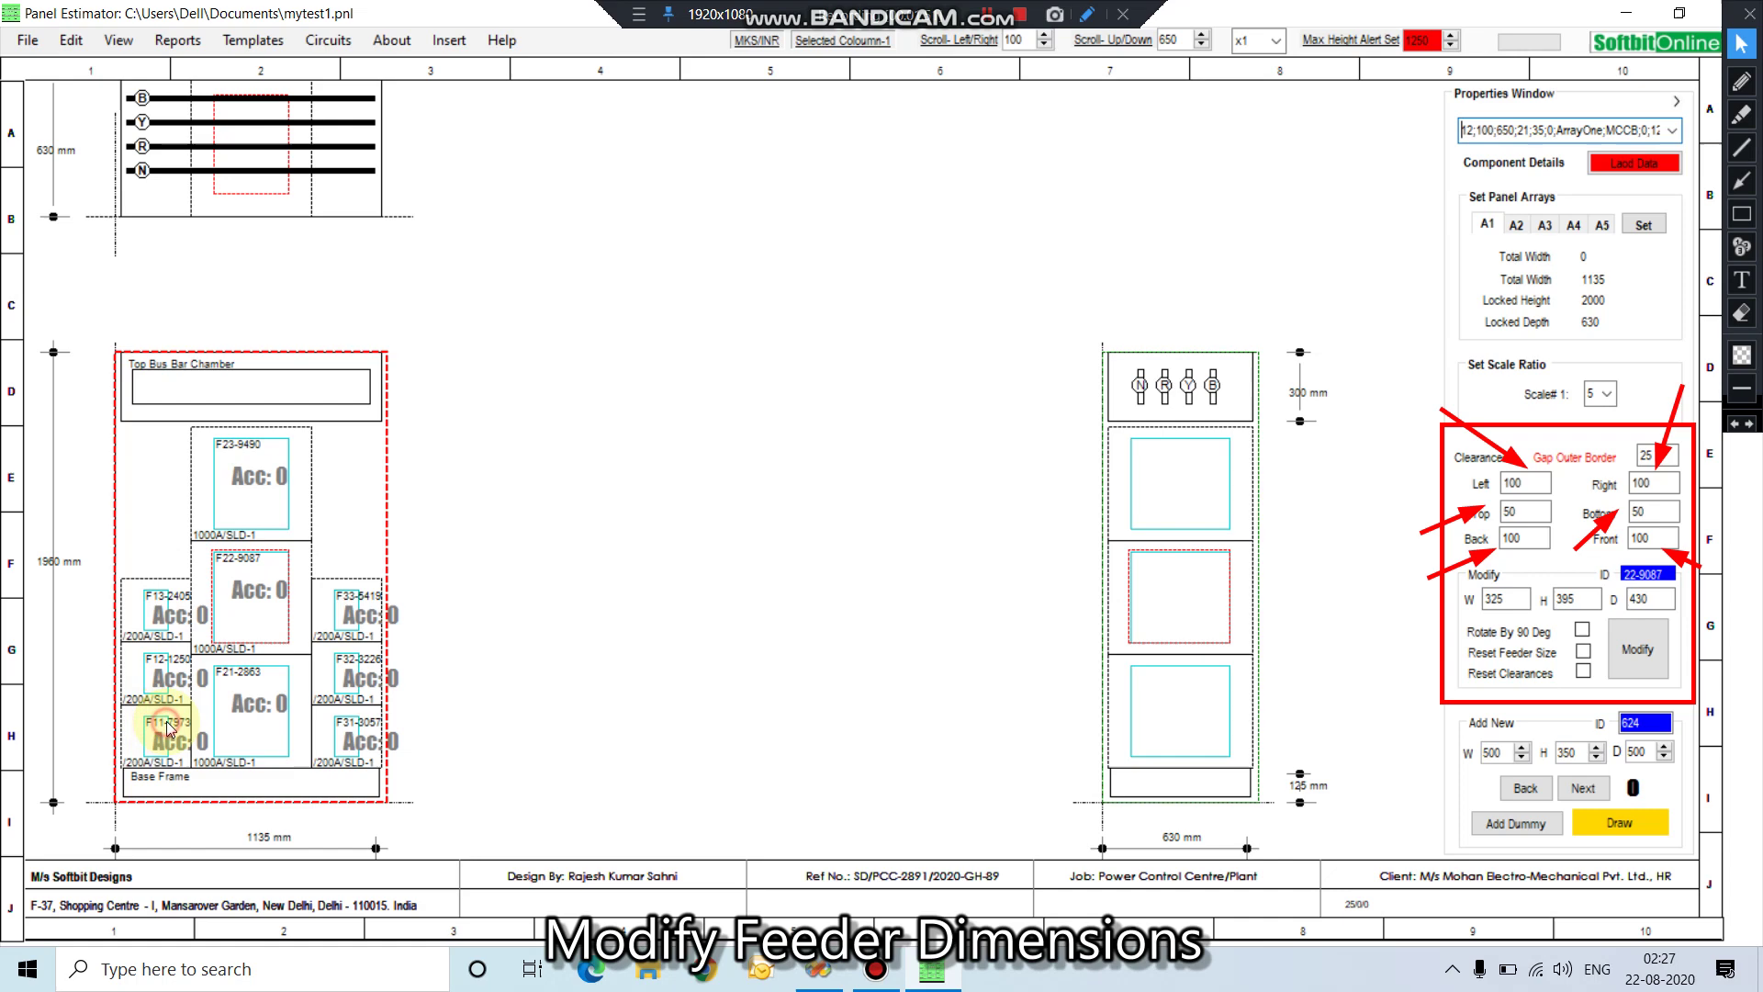
pyautogui.click(145, 751)
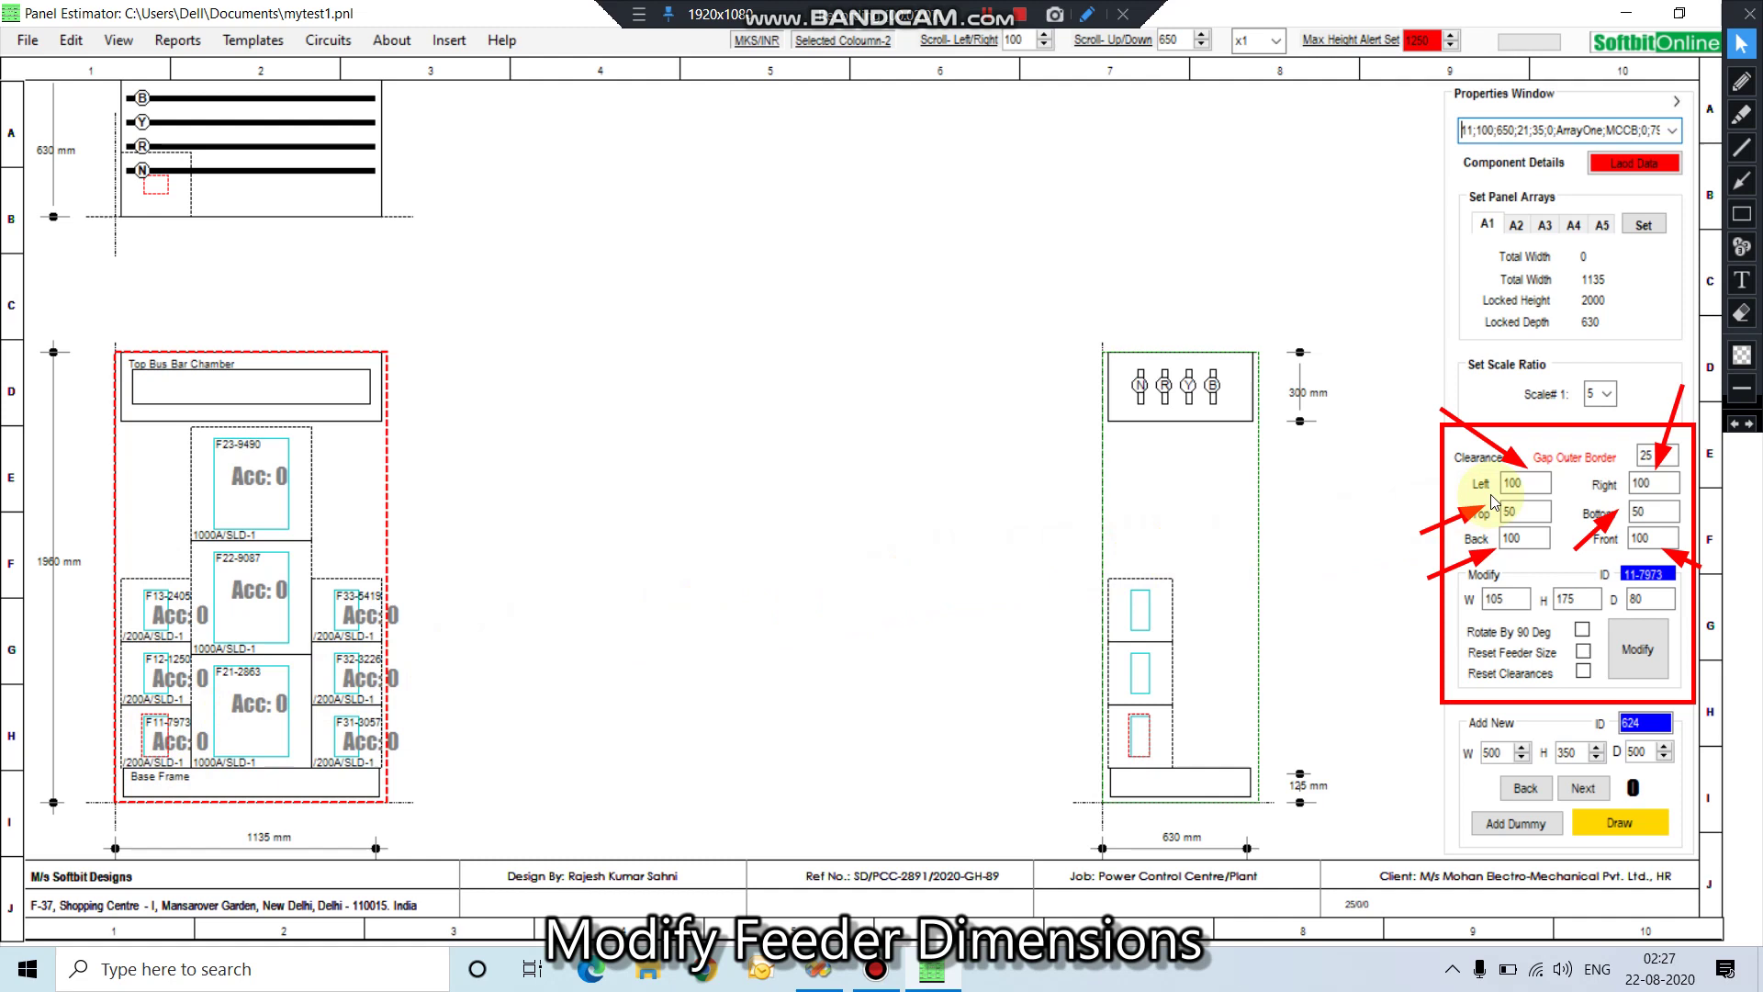
# Select feeder F11-7973 in the first column for editing.
pyautogui.click(1513, 481)
pyautogui.click(186, 744)
pyautogui.click(158, 726)
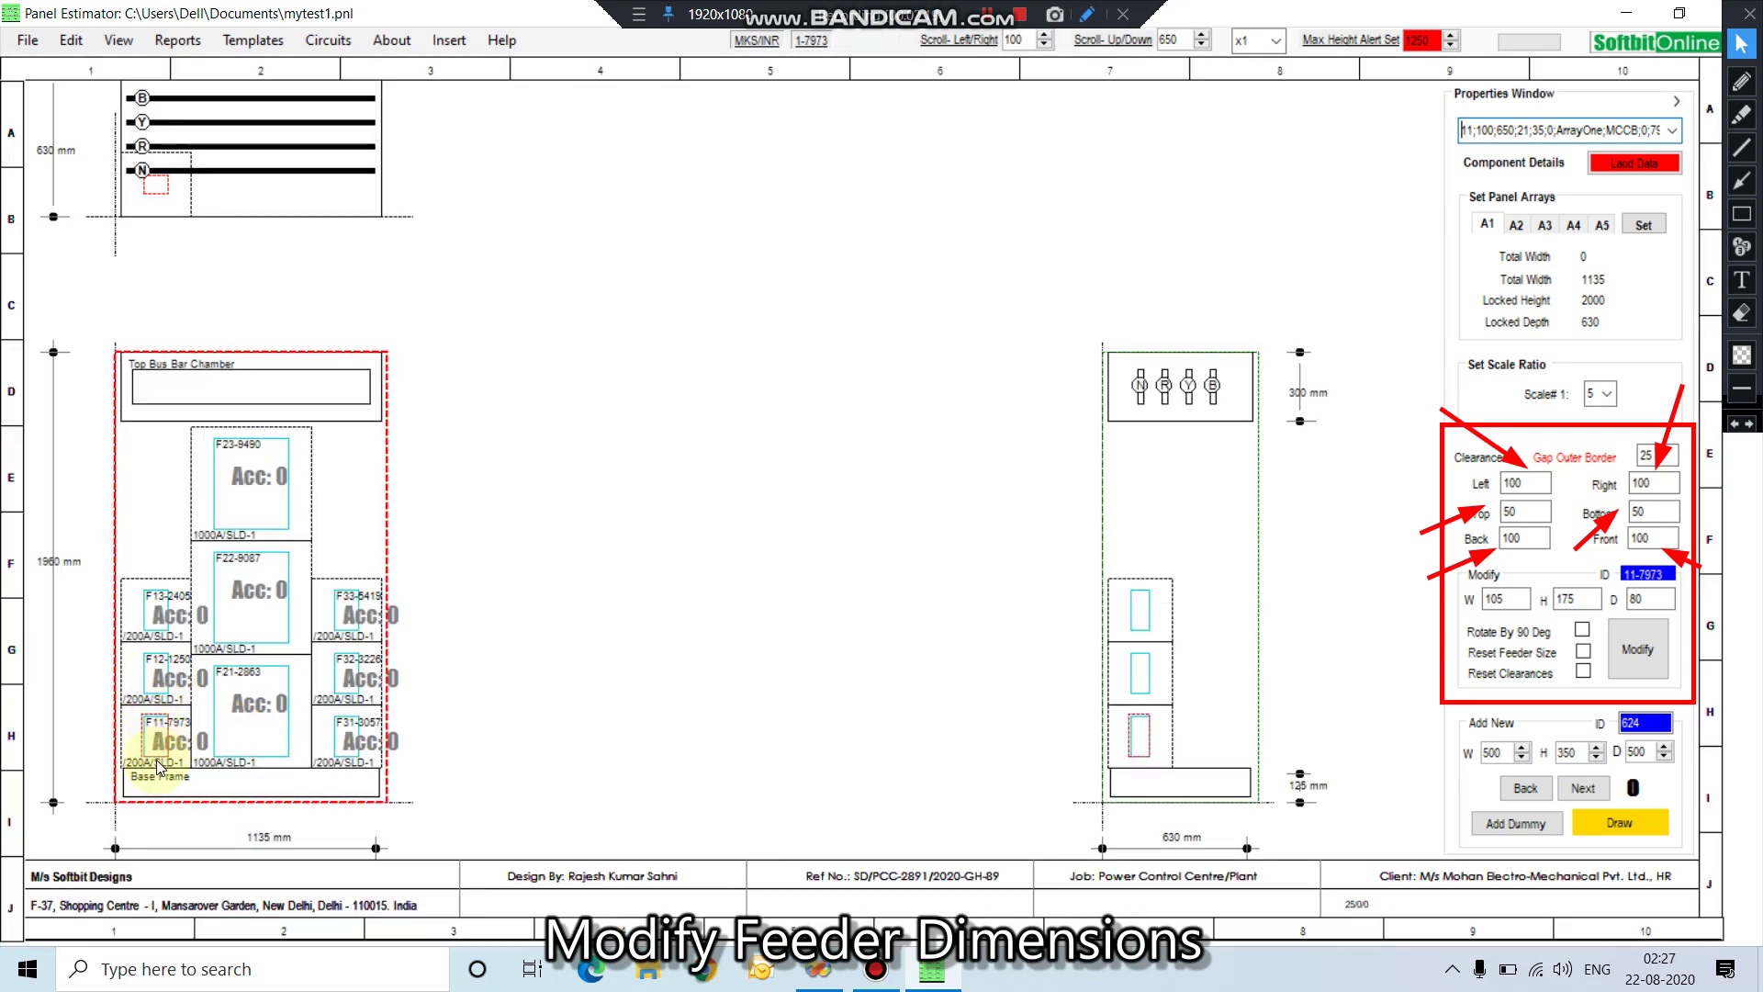
pyautogui.click(158, 766)
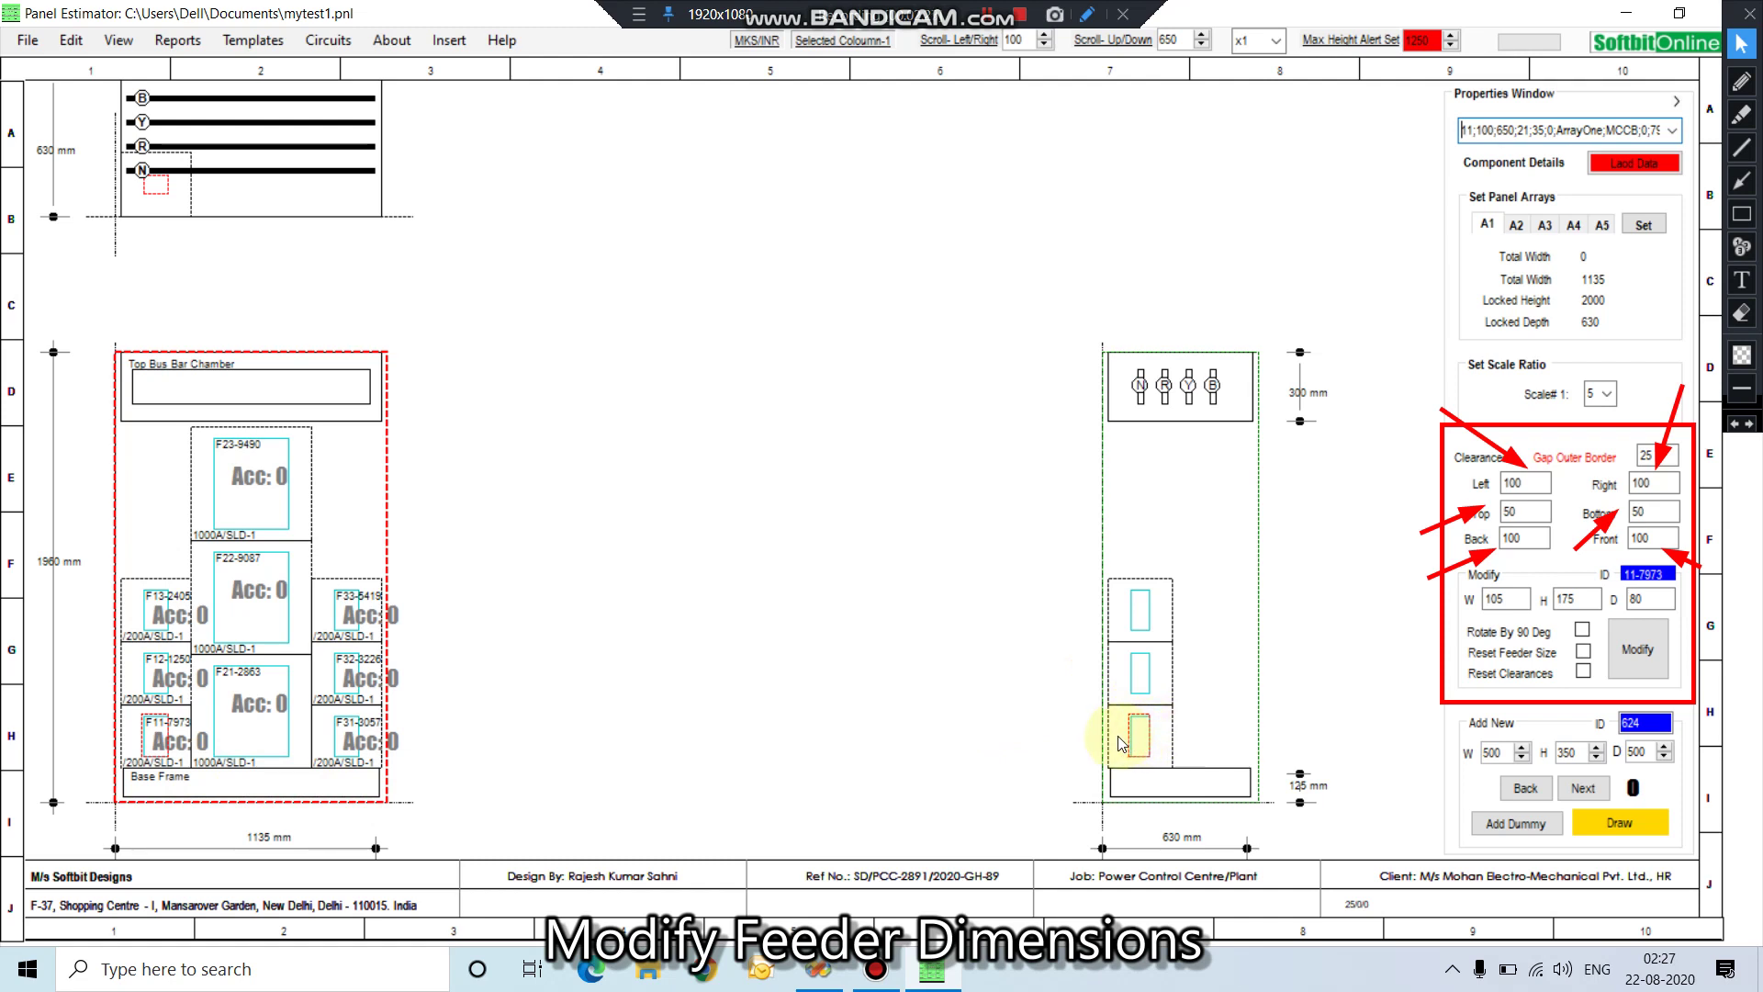
# Scroll the properties panel and adjust the panel drawing view.
pyautogui.click(1745, 181)
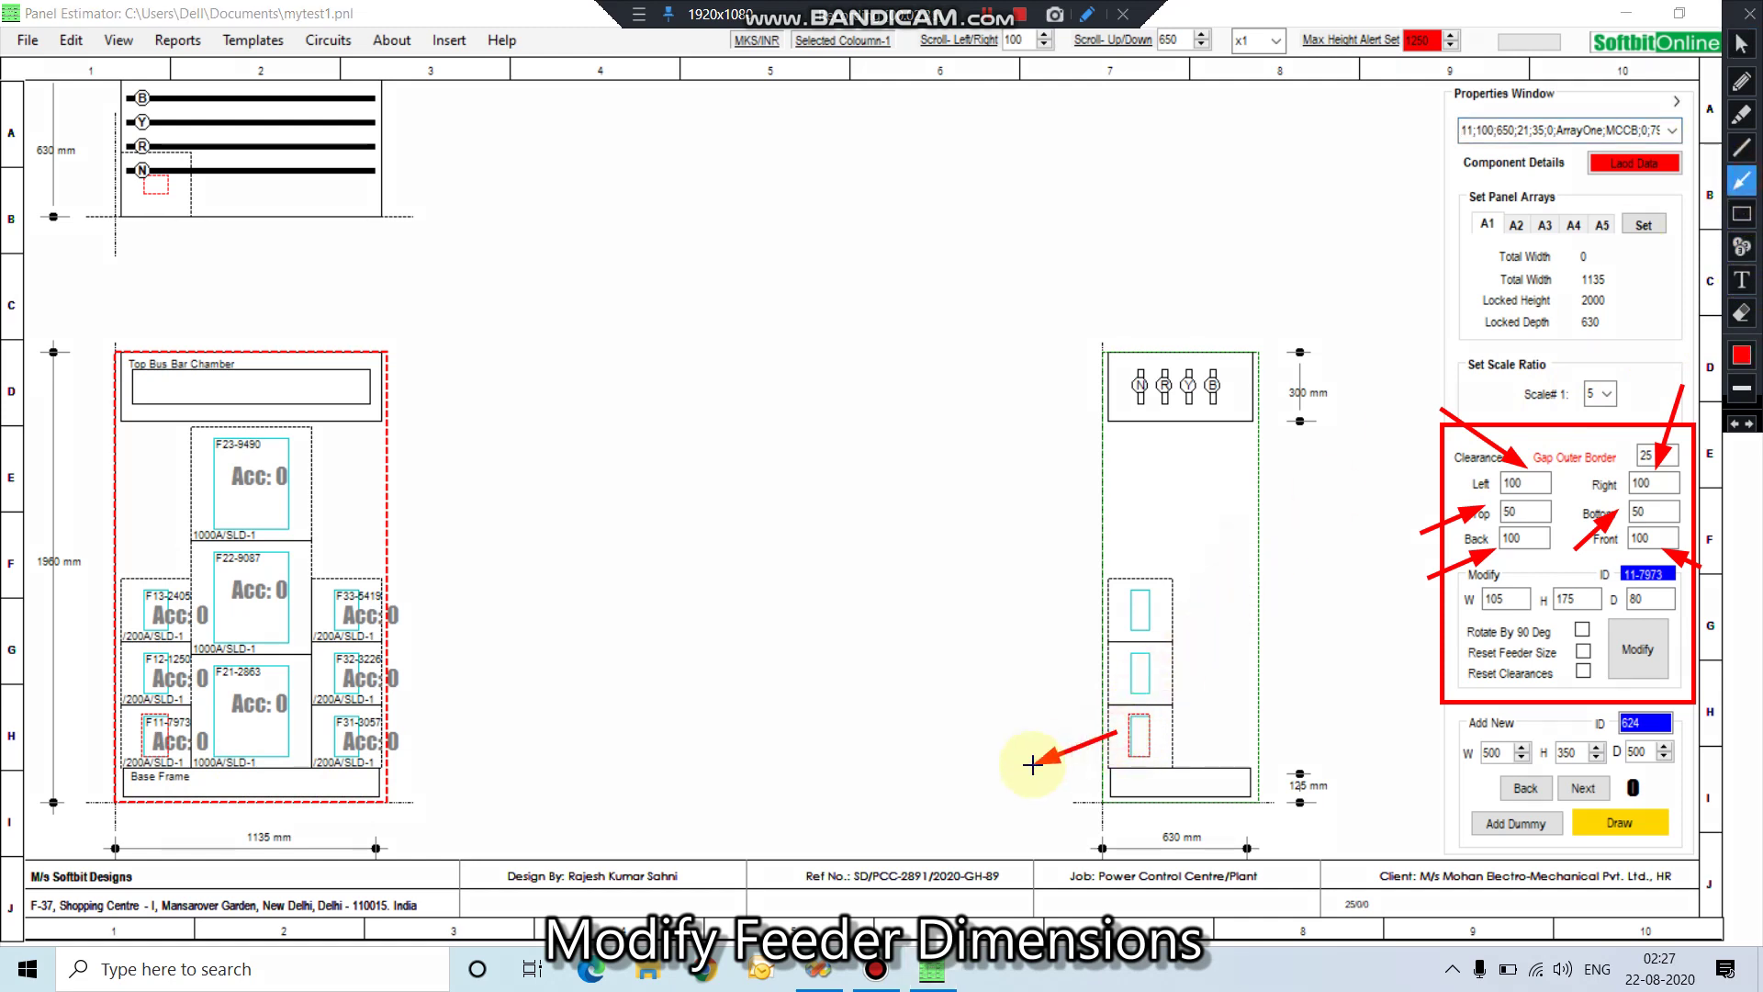
pyautogui.moveTo(1135, 732); pyautogui.dragTo(1102, 732)
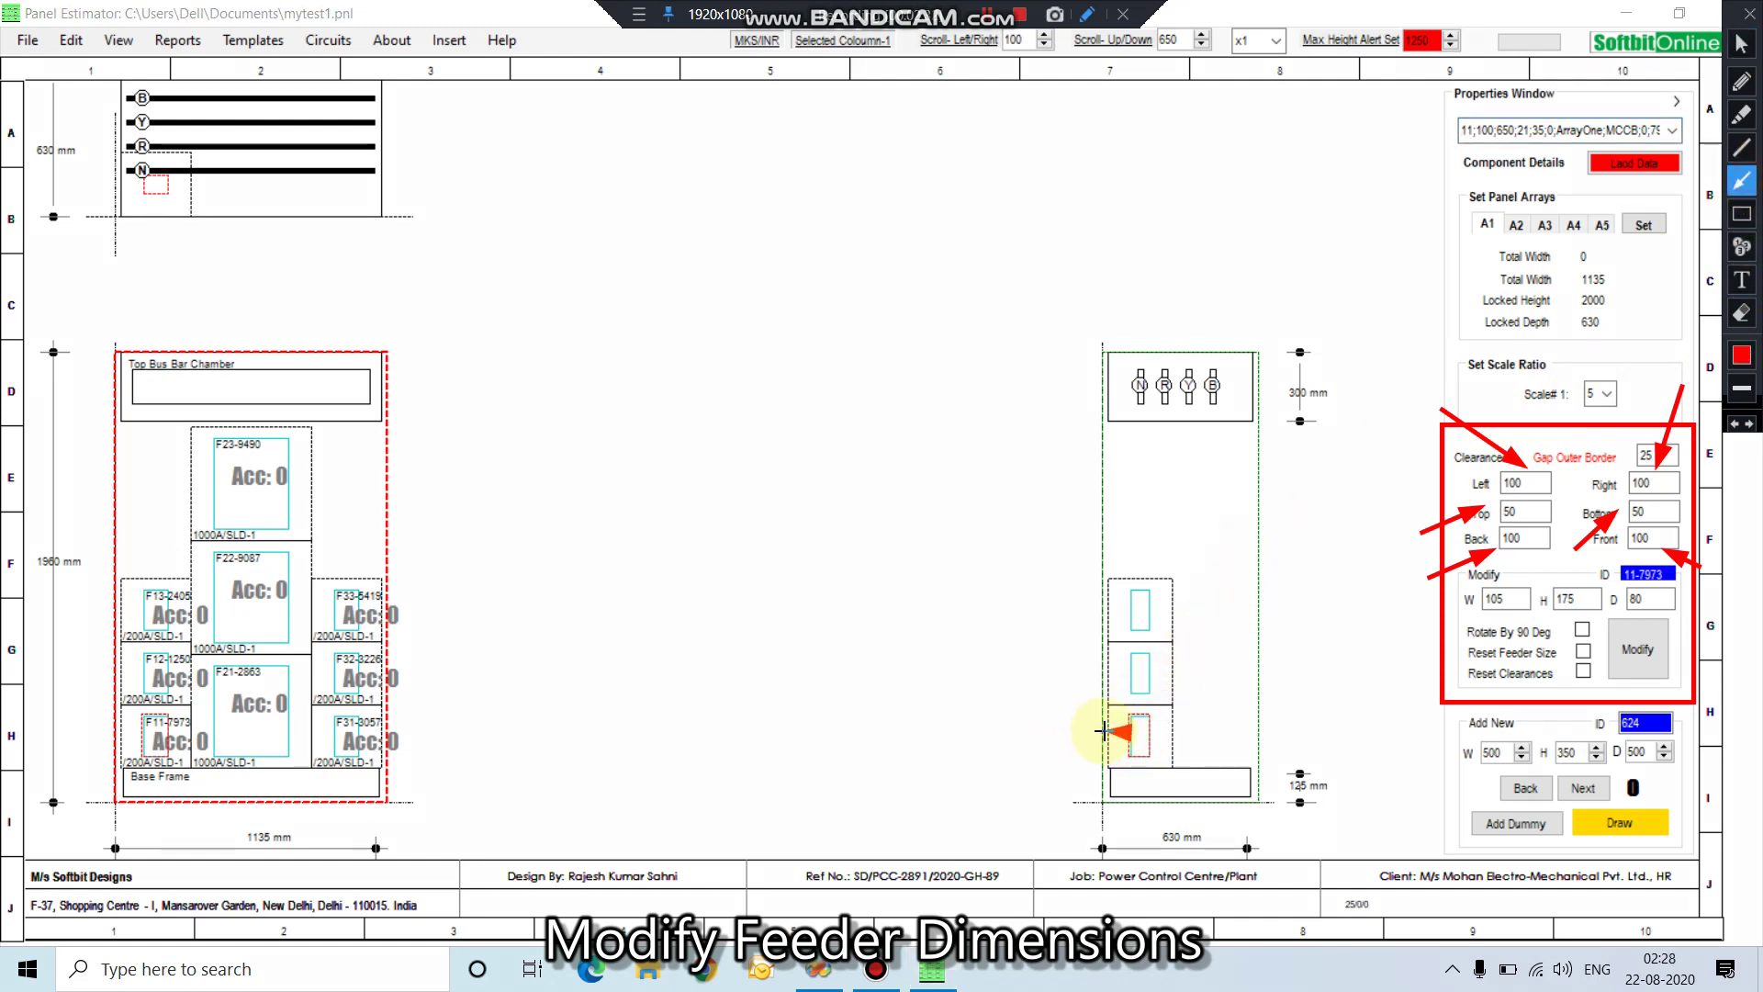
pyautogui.moveTo(1211, 723); pyautogui.dragTo(1163, 745)
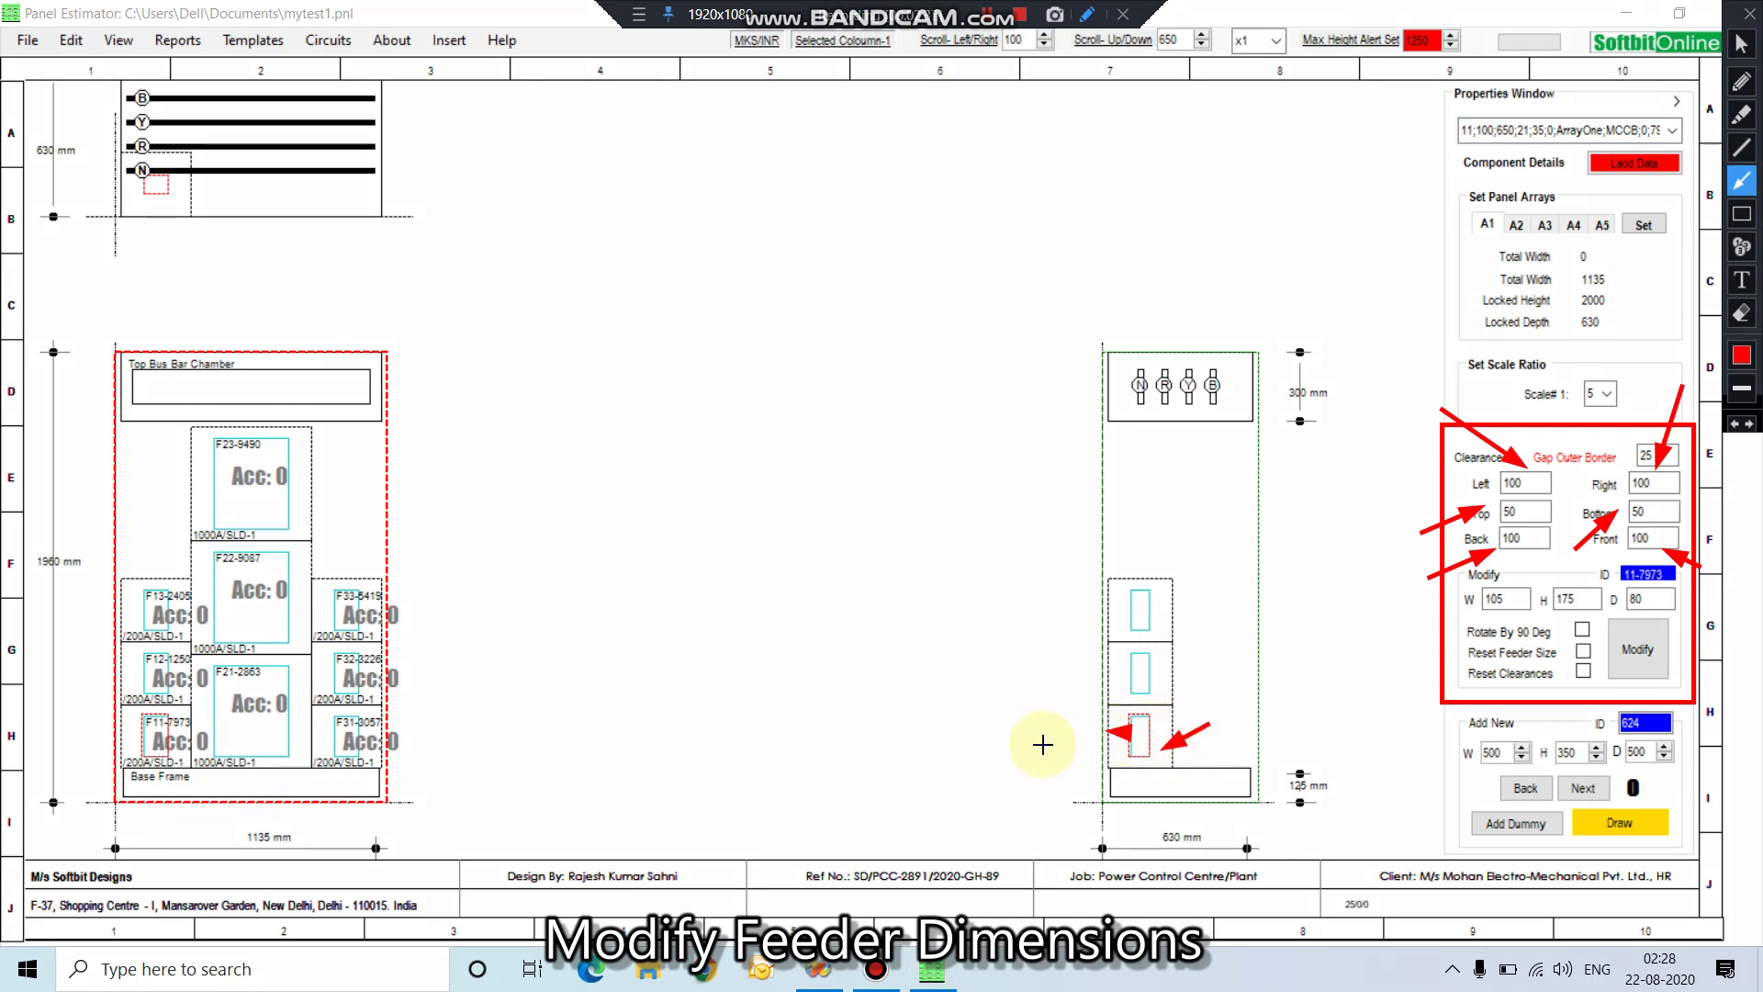
pyautogui.moveTo(1042, 744); pyautogui.dragTo(1113, 751)
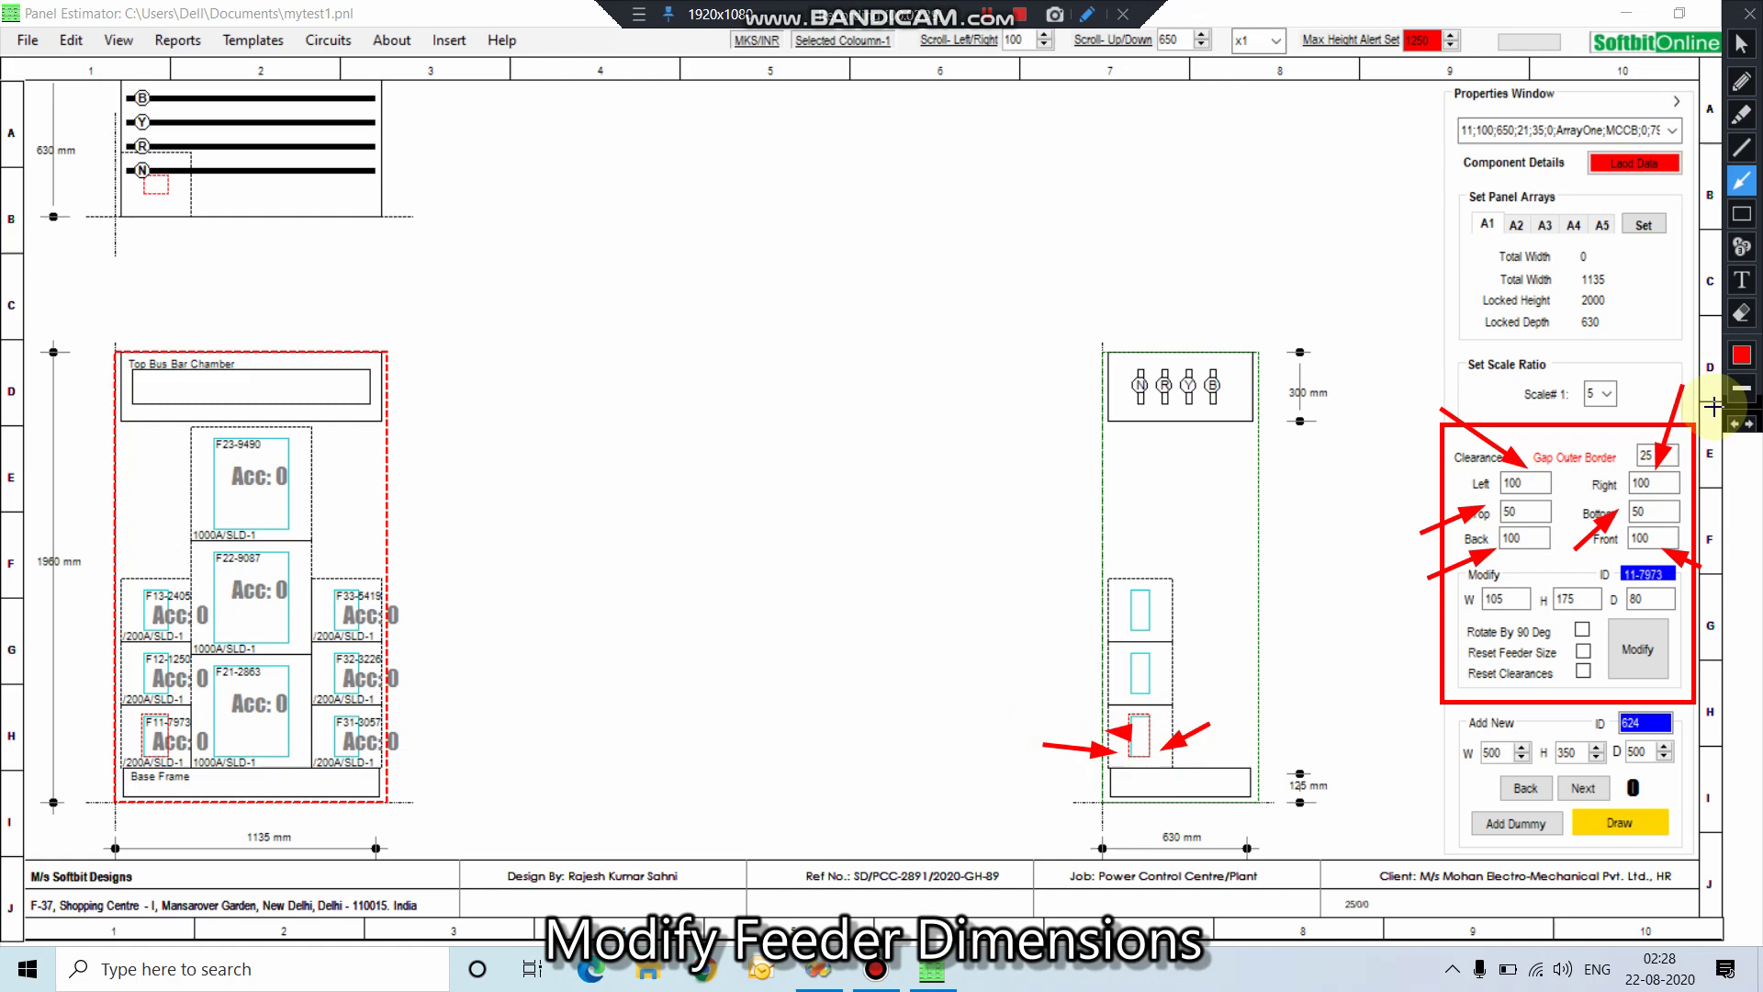
pyautogui.click(1742, 313)
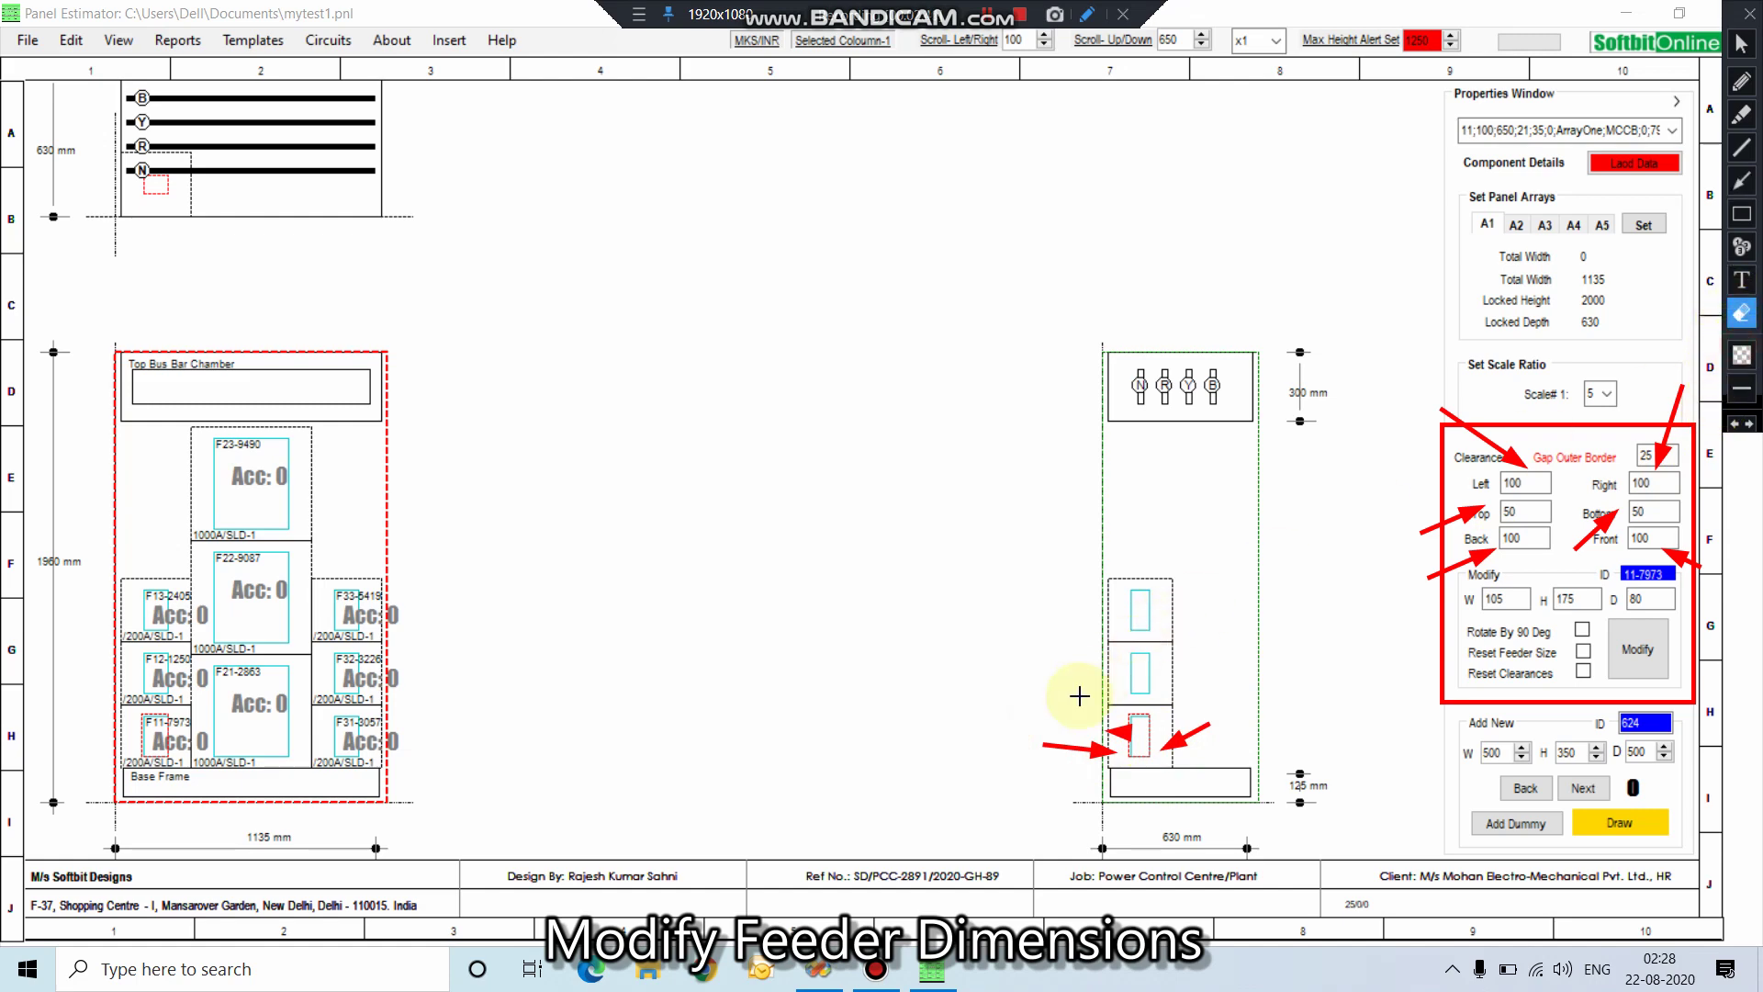
pyautogui.click(1147, 744)
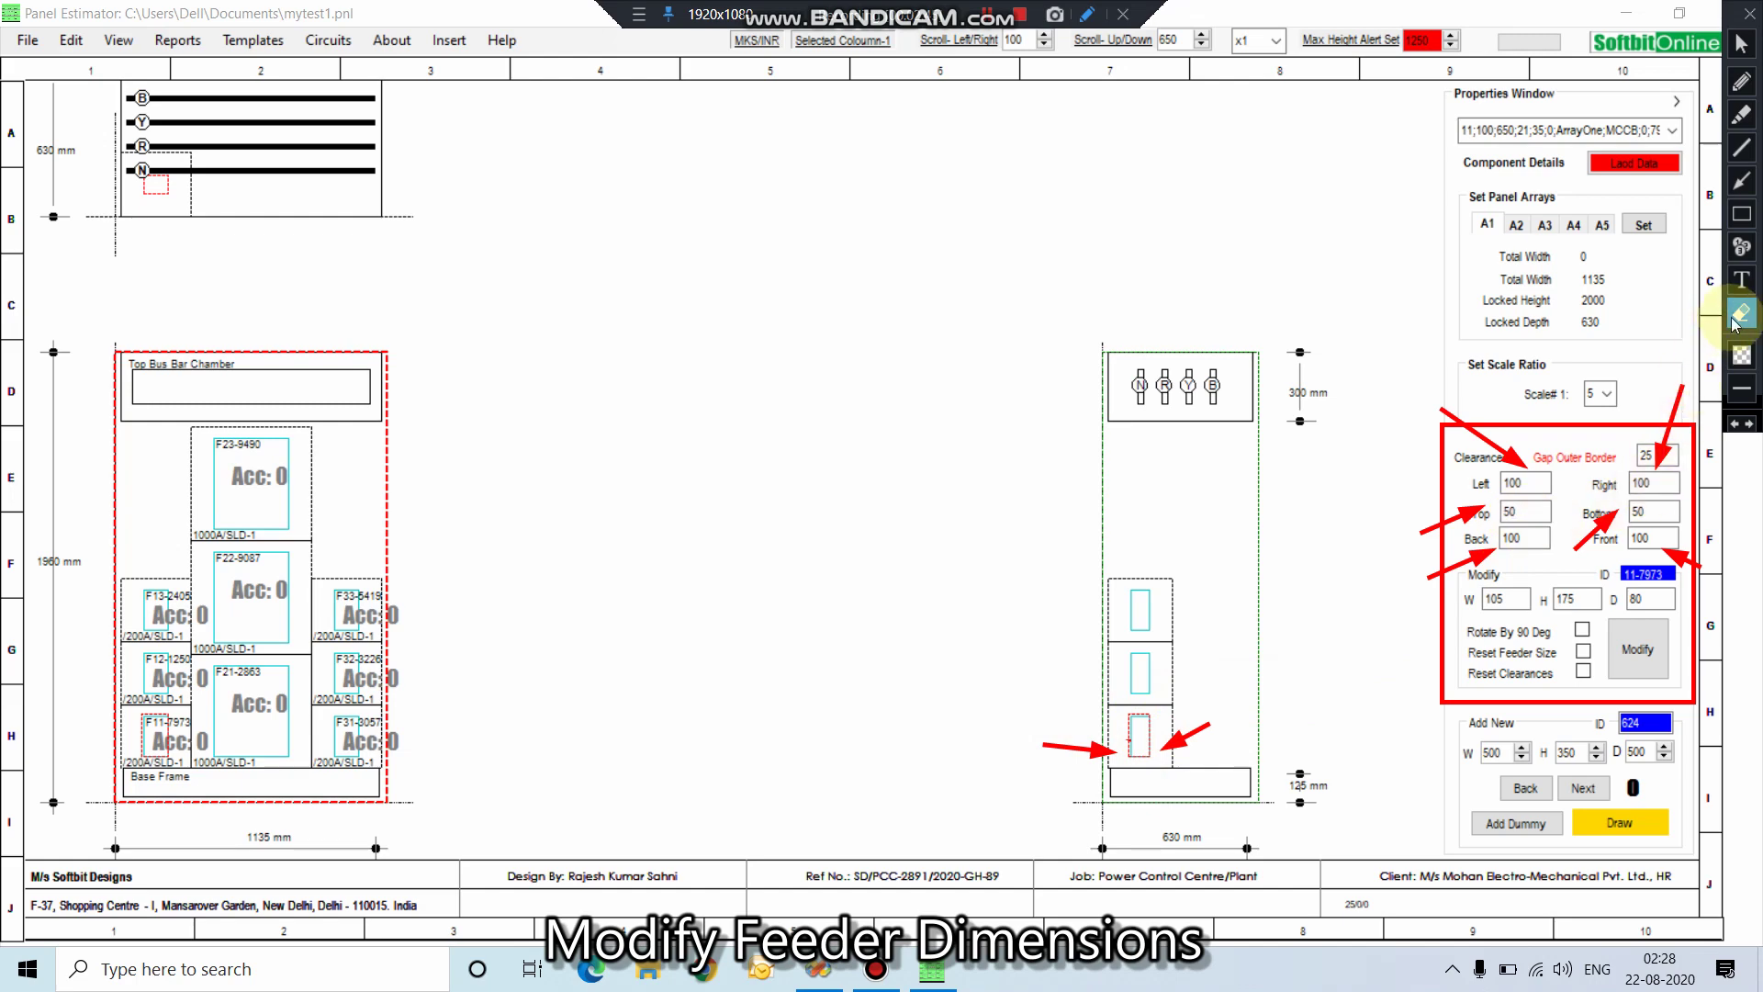
pyautogui.click(1742, 181)
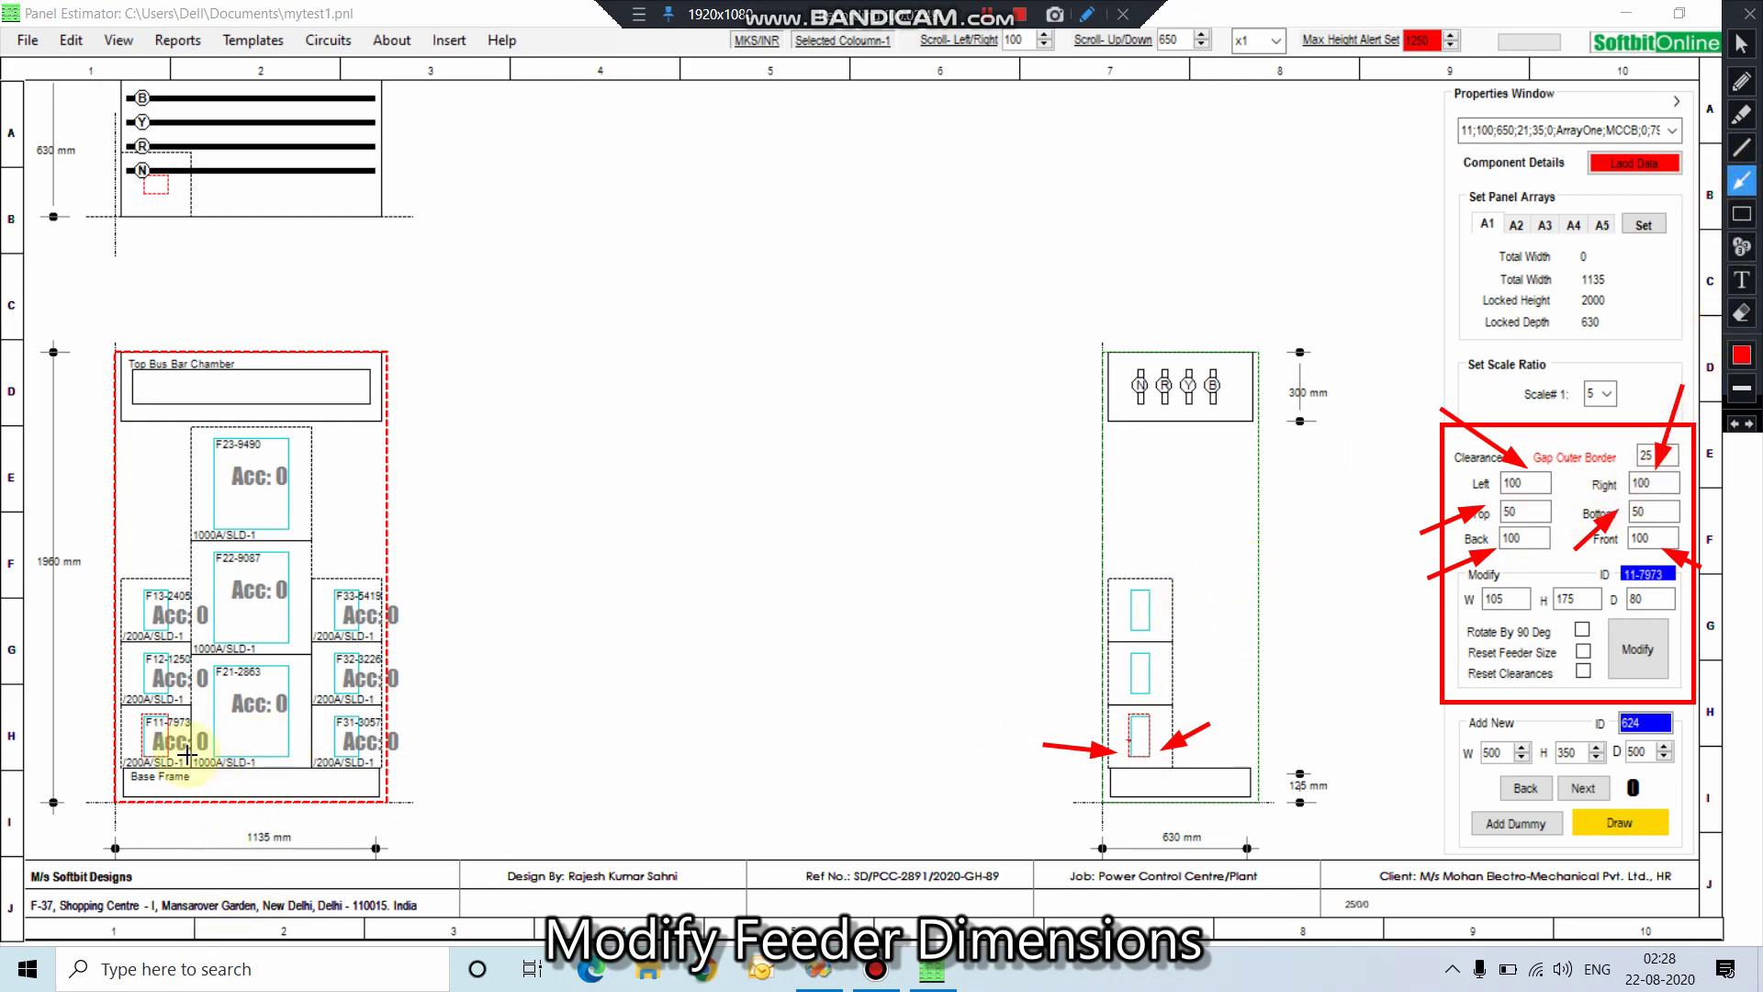
pyautogui.click(1742, 43)
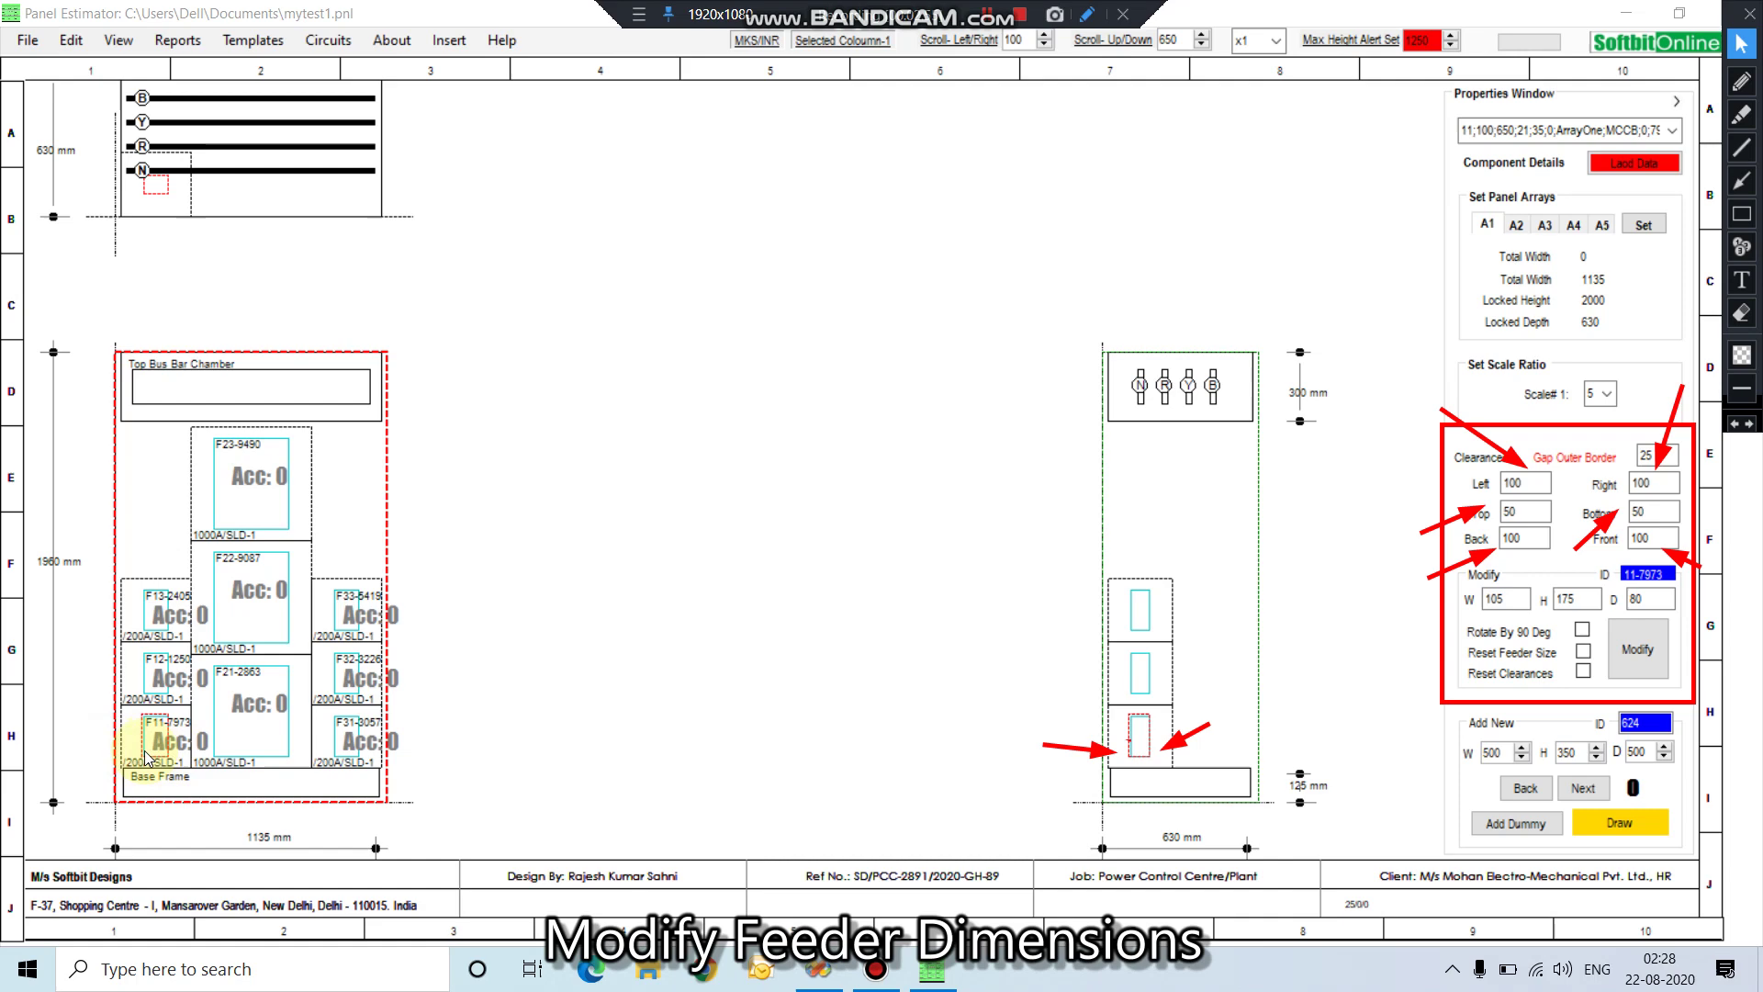
# Set F11-7973's Left and Right clearances to 150 with Reset Feeder Size and Modify.
pyautogui.click(1508, 481)
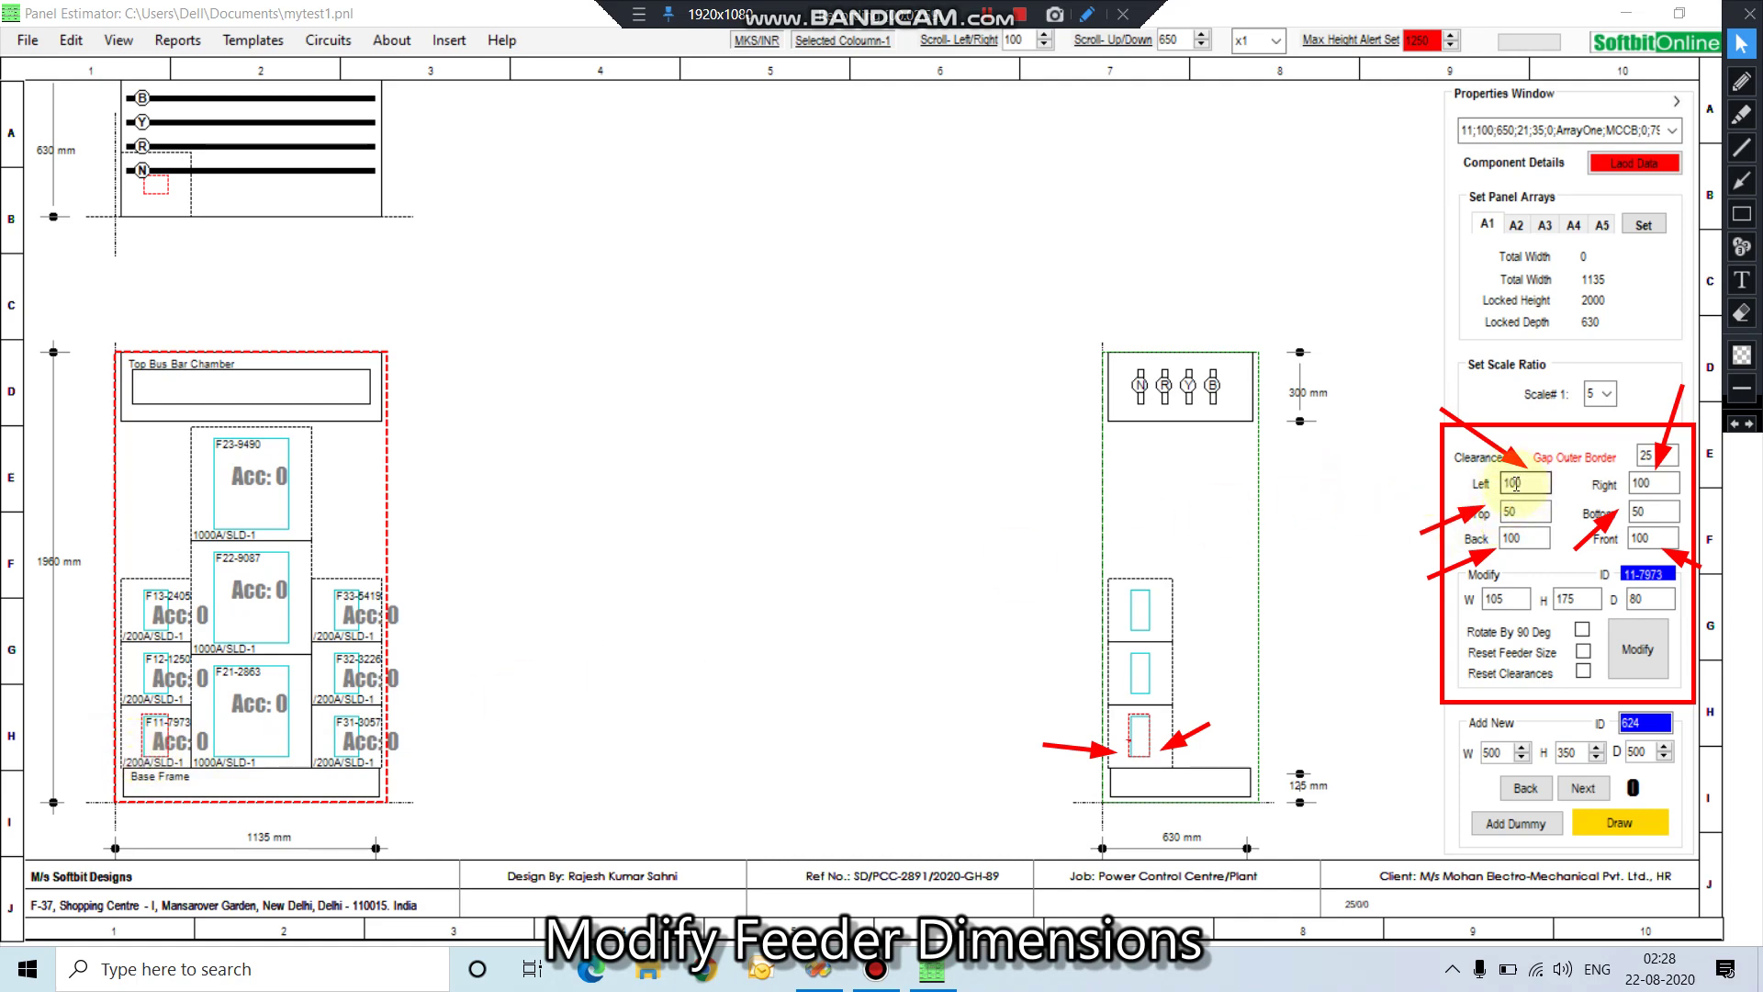
pyautogui.doubleClick(1513, 482)
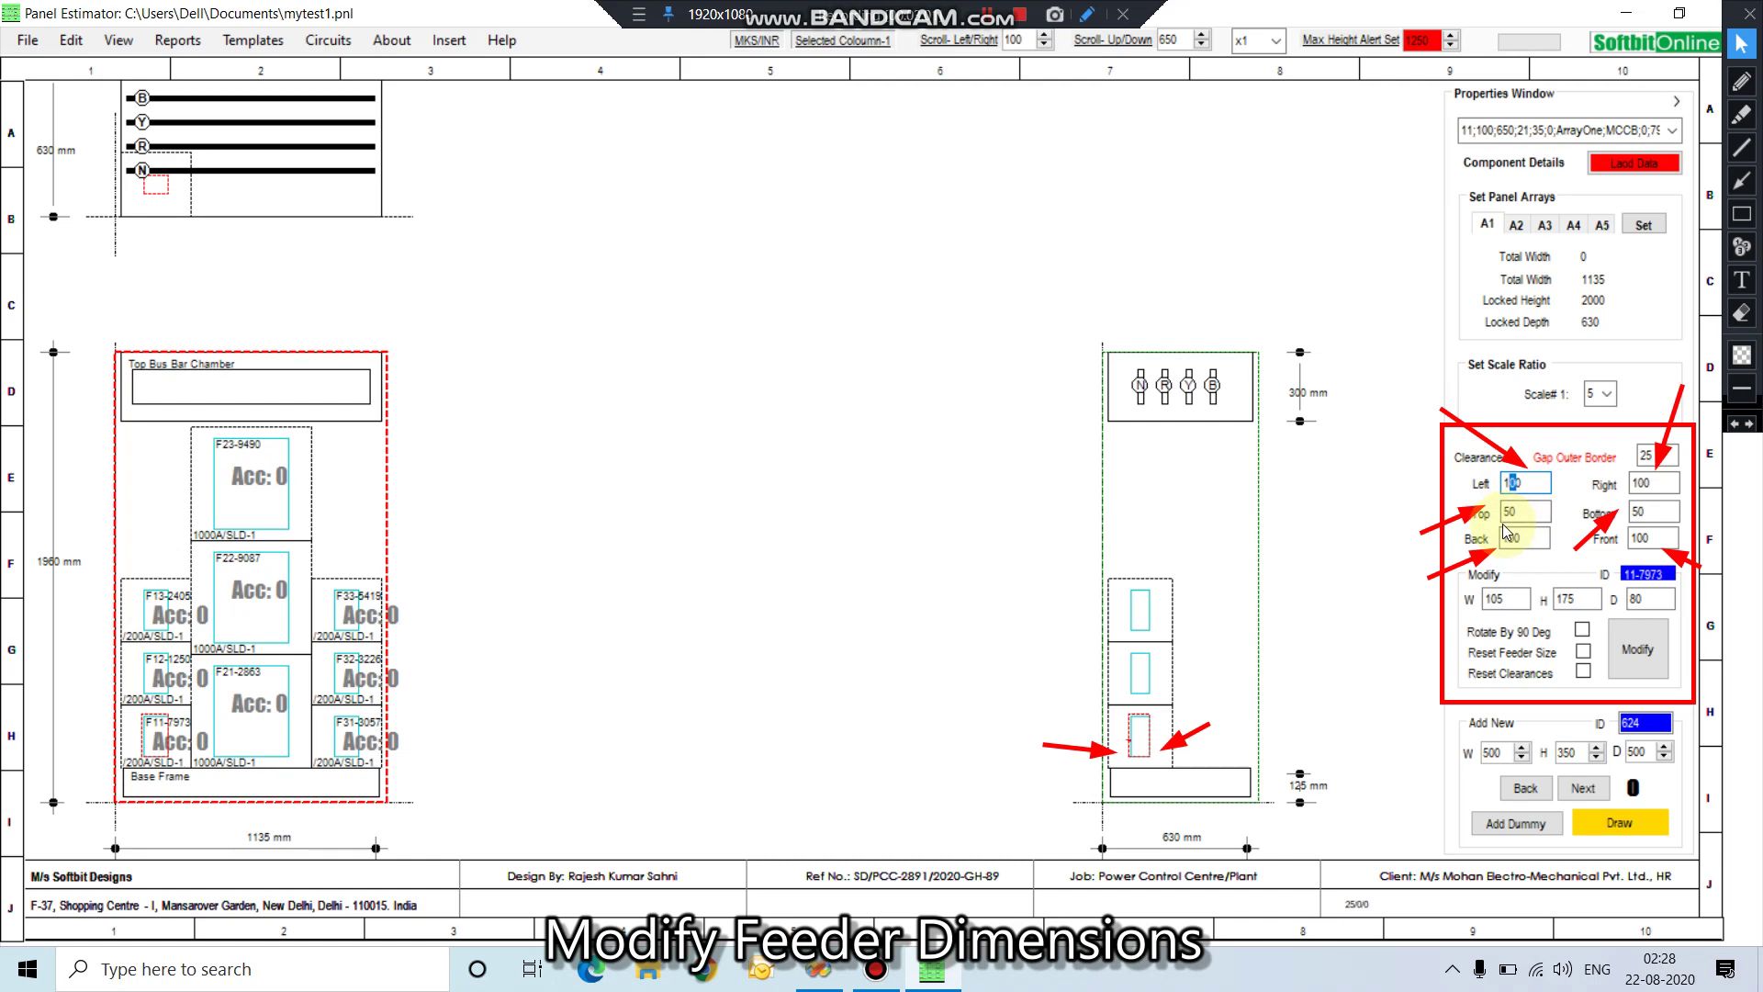
pyautogui.write('5')
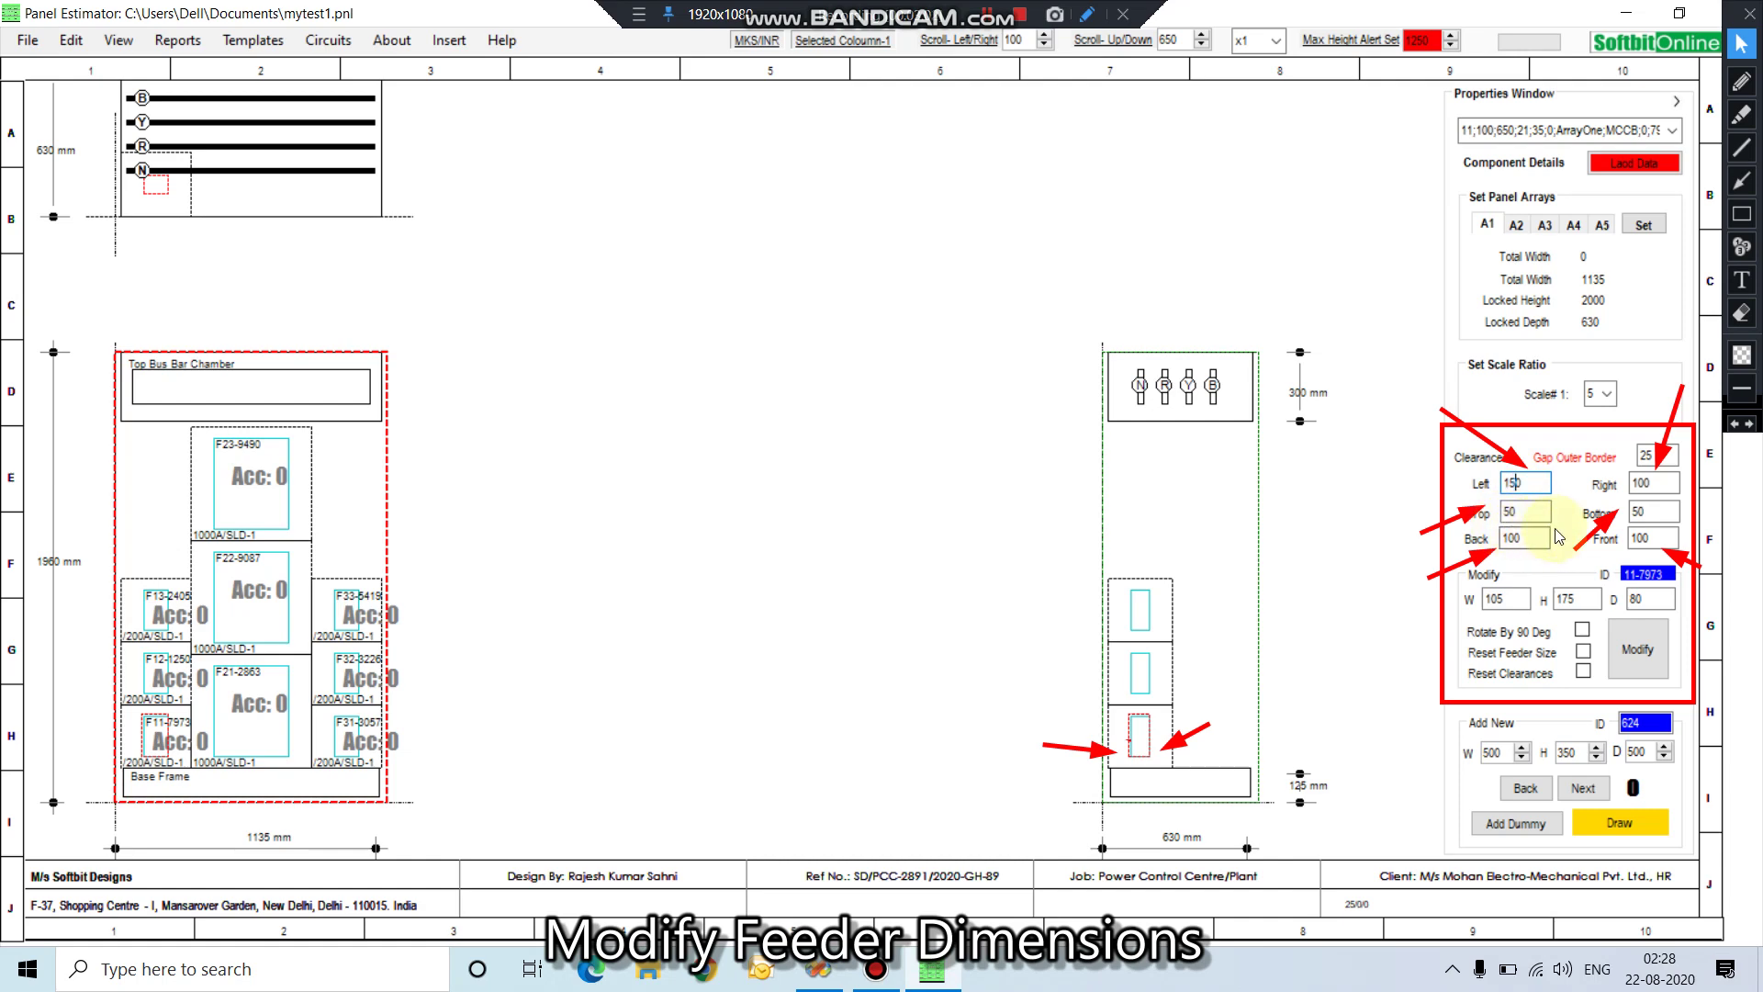
pyautogui.click(1641, 481)
pyautogui.write('5')
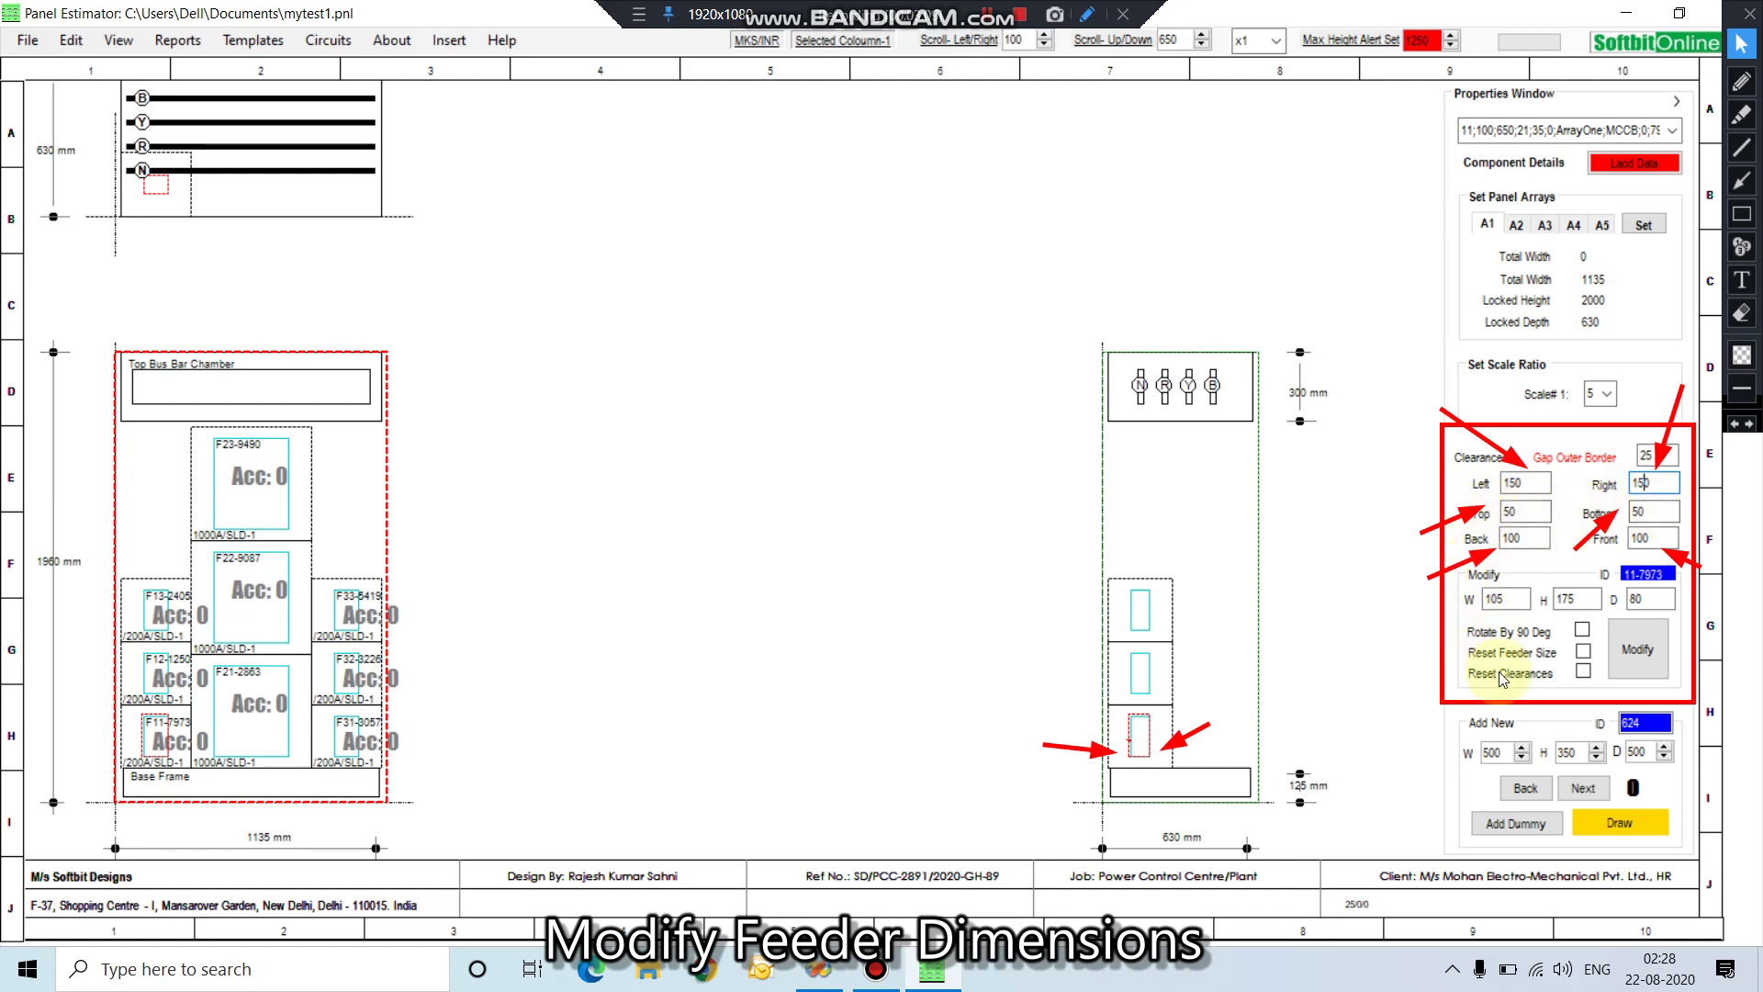
pyautogui.click(1582, 653)
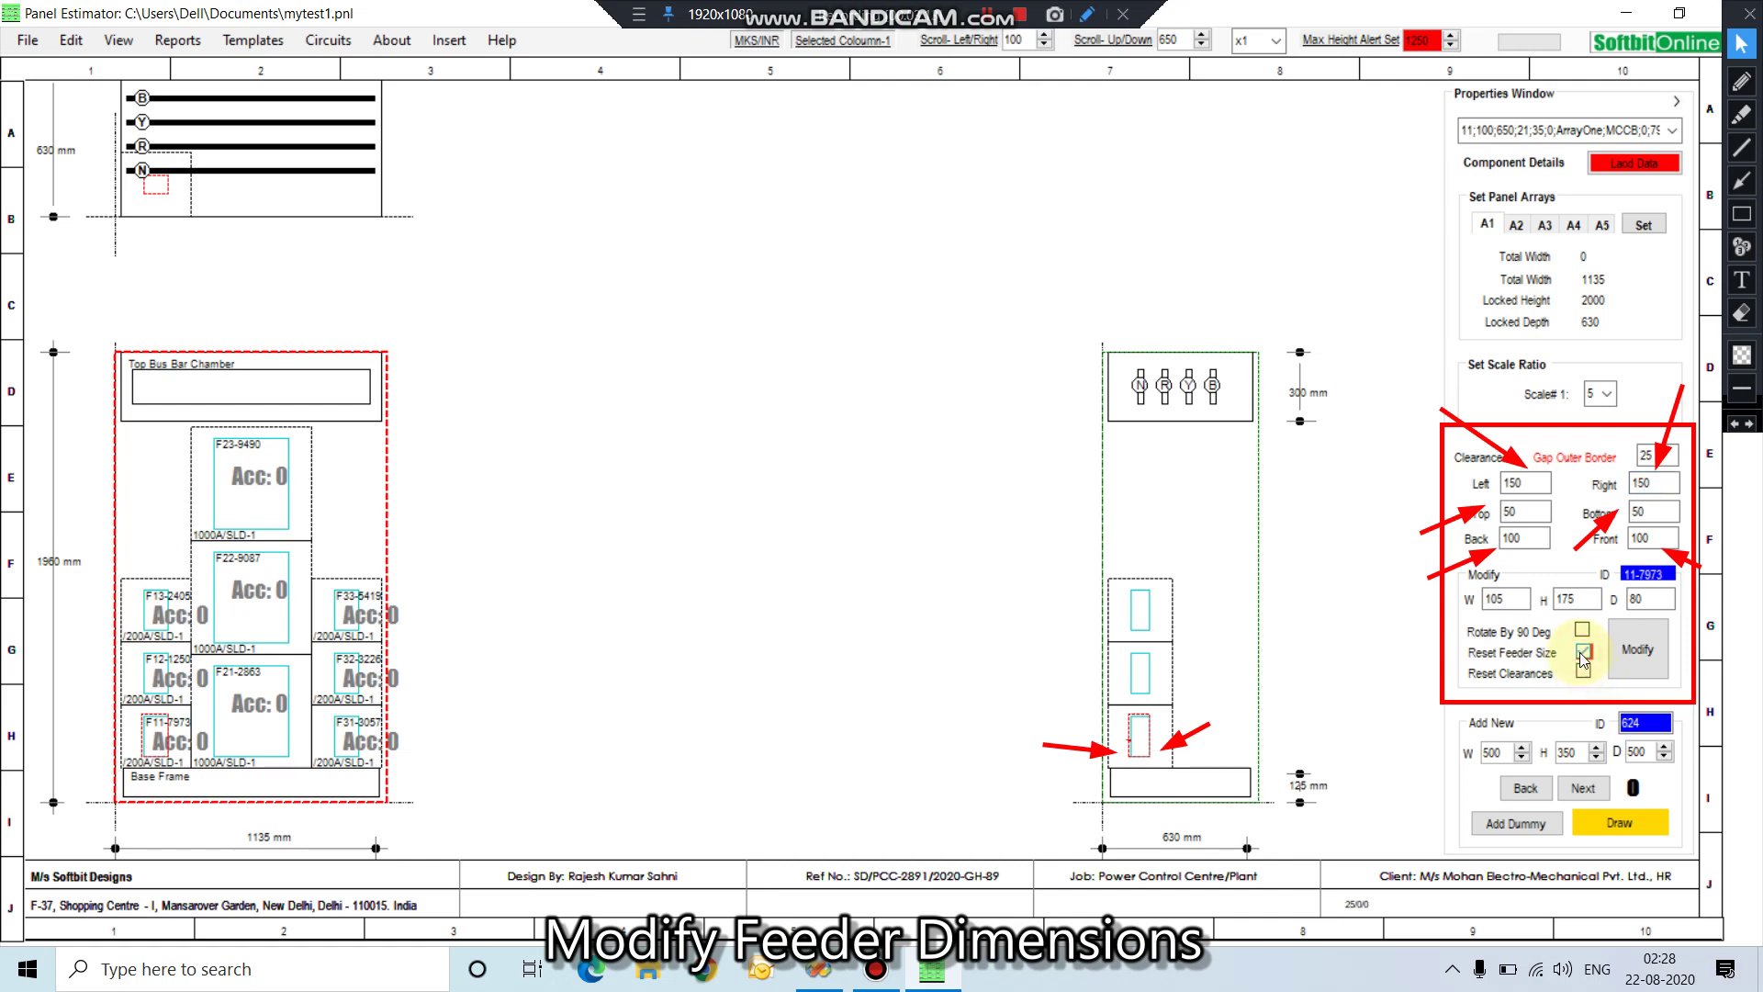
pyautogui.click(1635, 649)
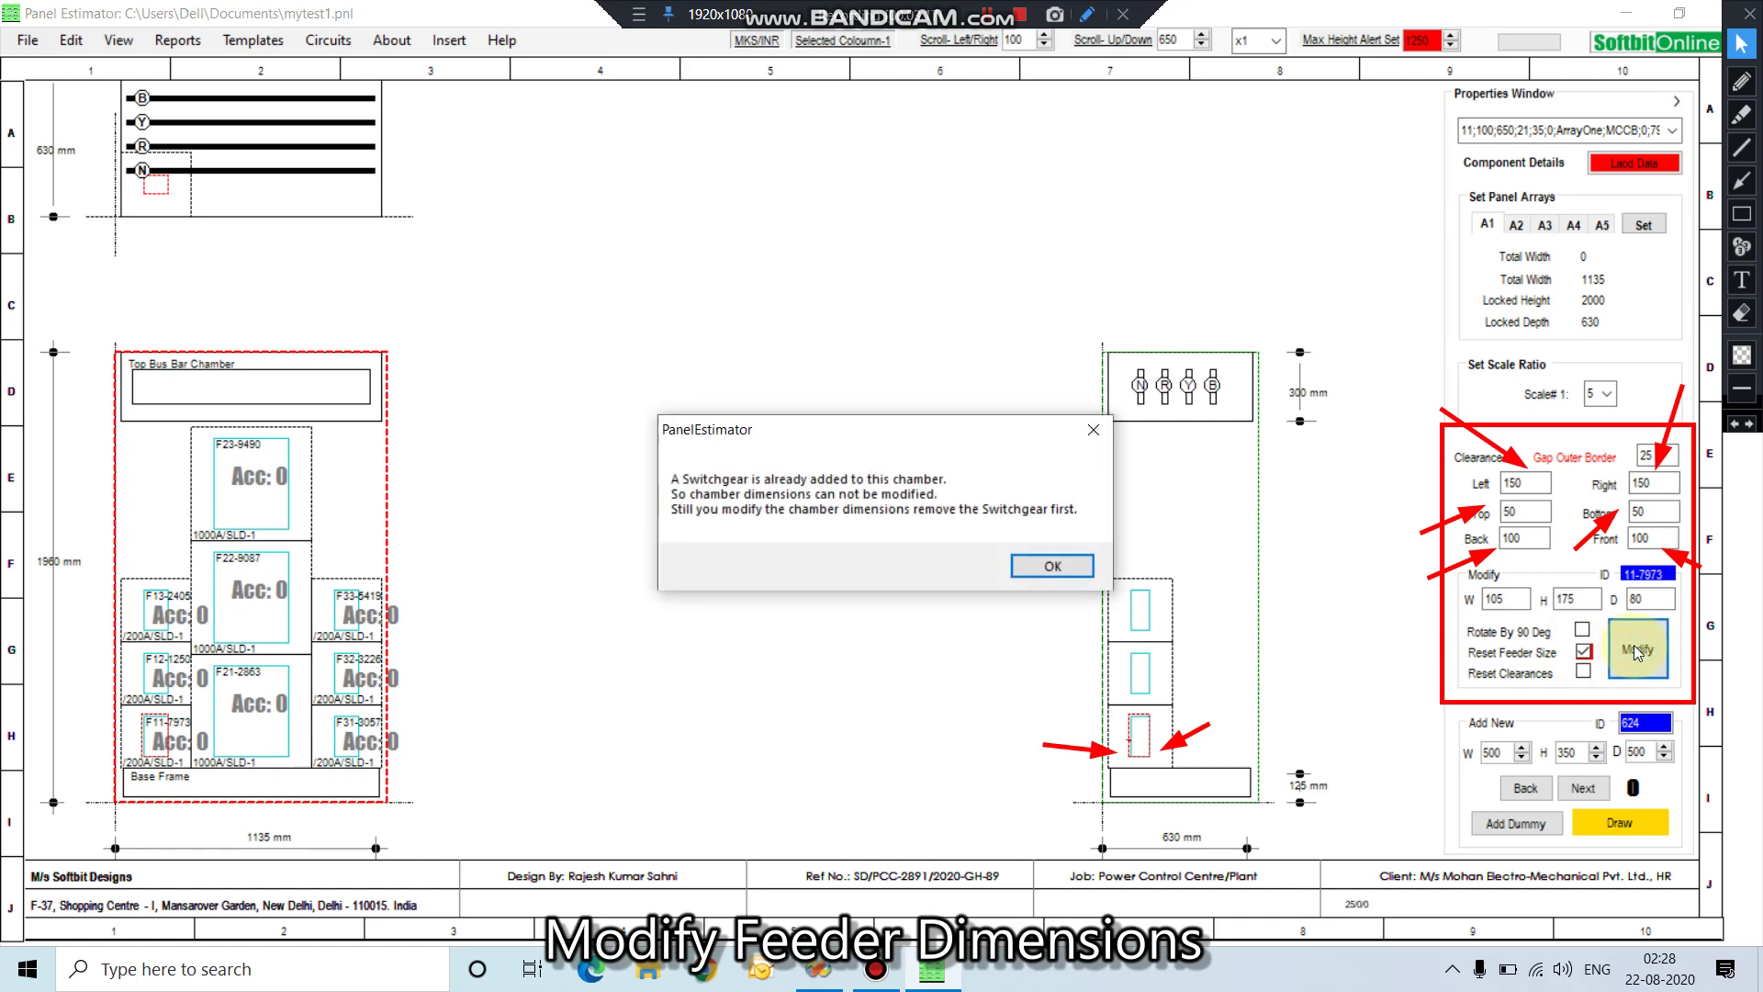
# Dismiss the warning and reapply the 150 side clearances using Reset Clearances, widening the panel to 1235 mm.
pyautogui.click(1043, 564)
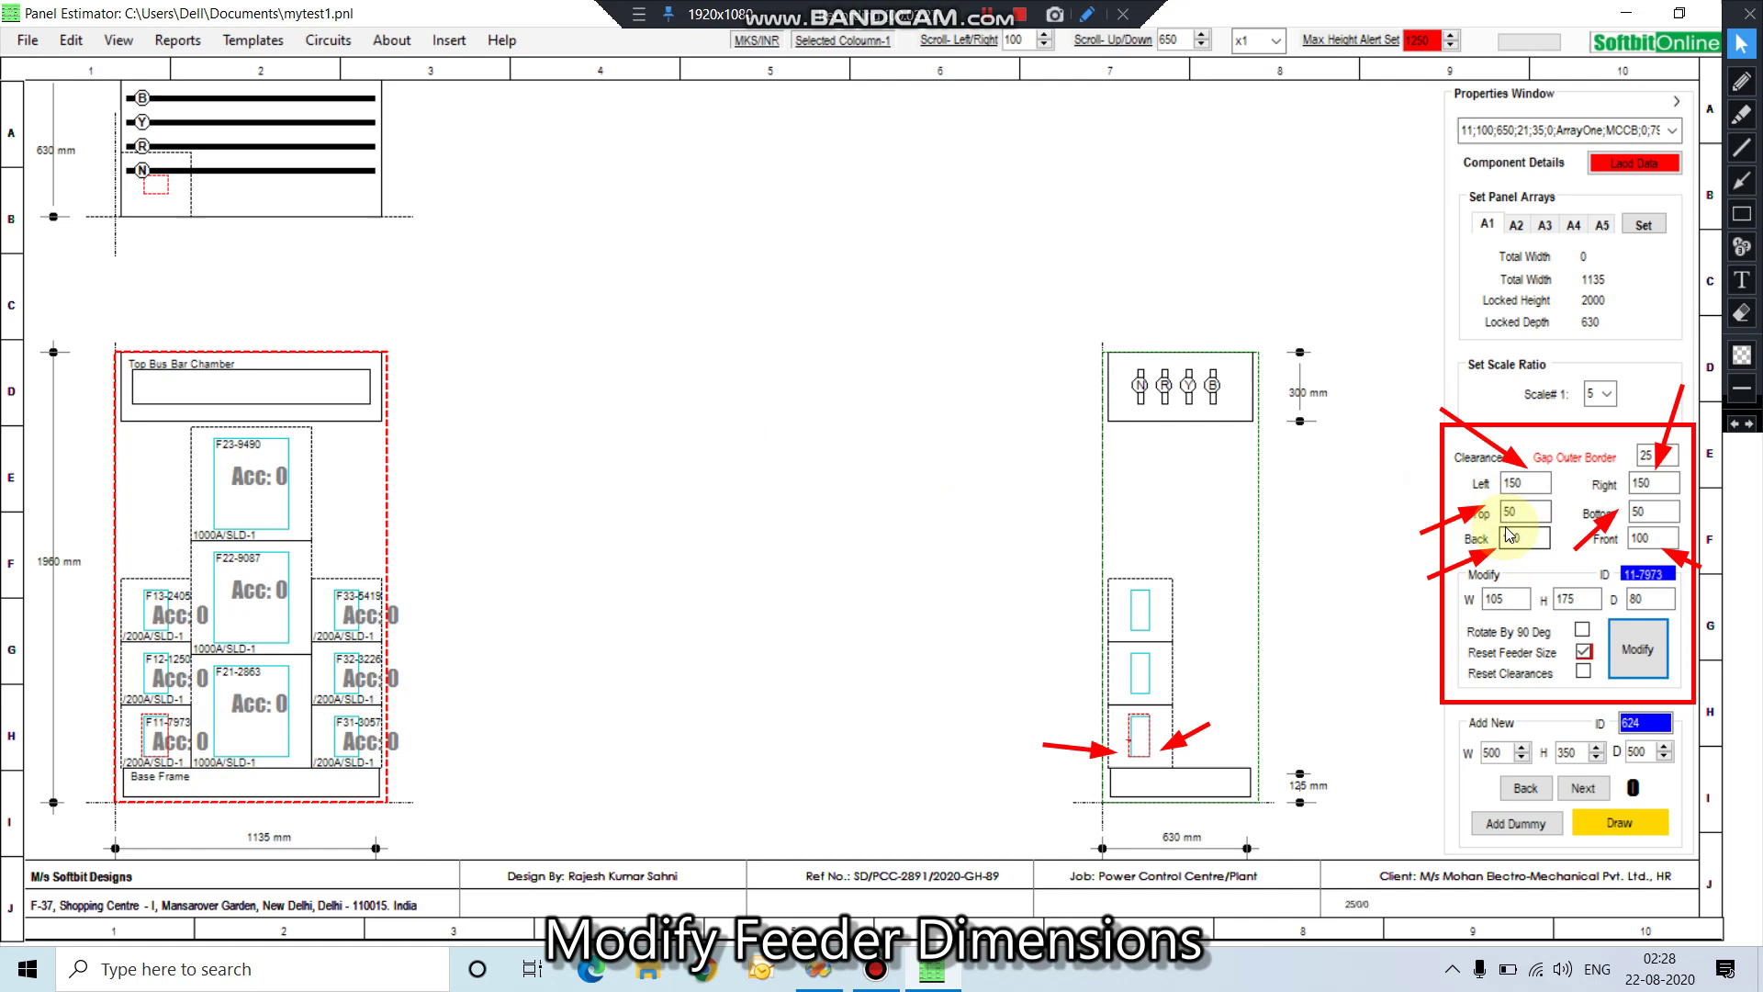
pyautogui.click(1583, 651)
pyautogui.click(1584, 671)
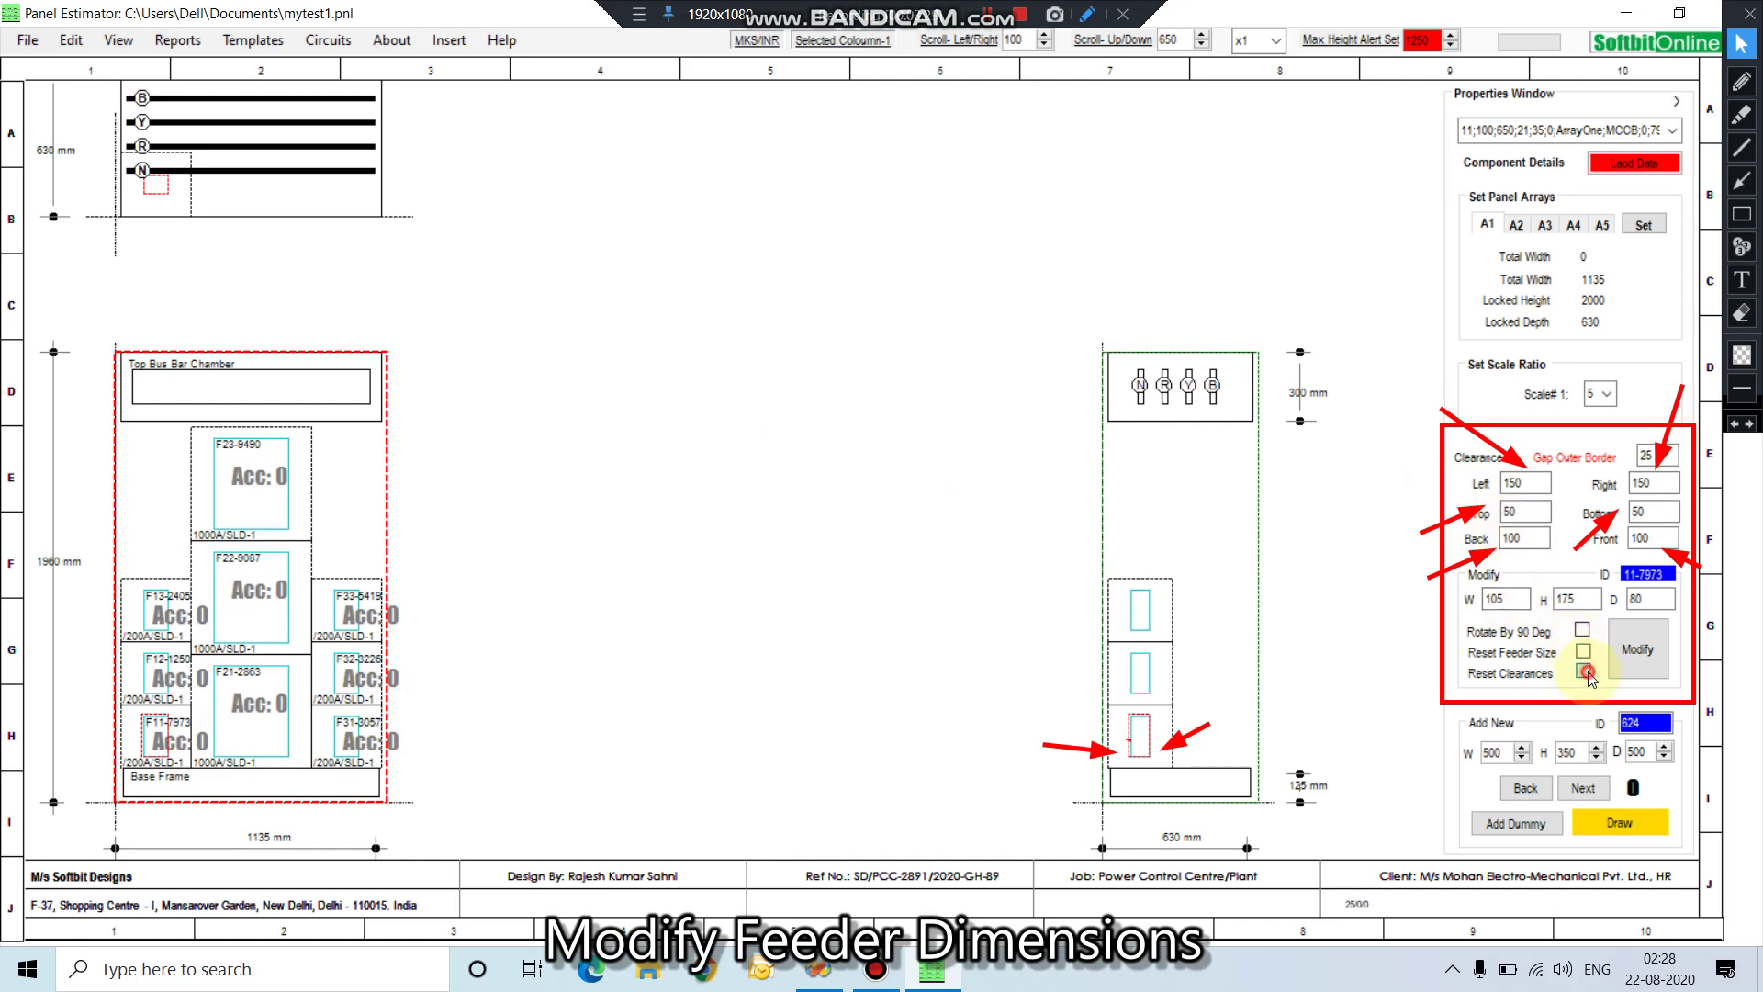
pyautogui.click(1638, 650)
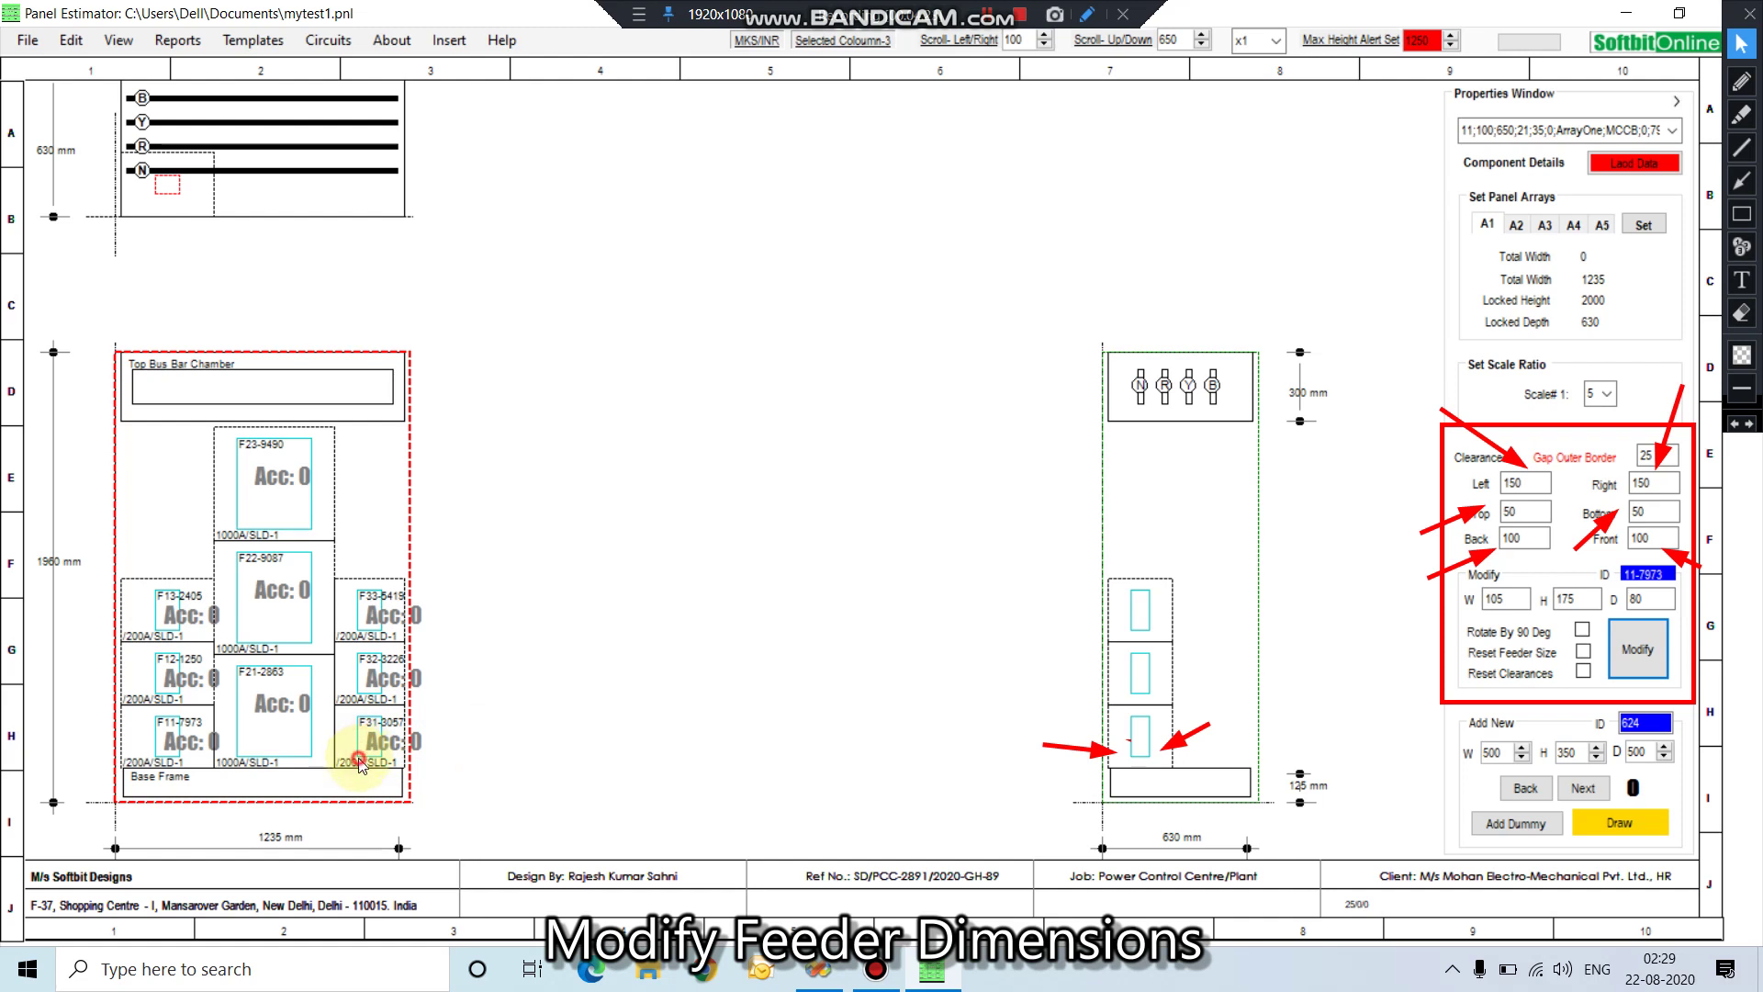
# Apply 150 Left and Right clearances to feeder F31-3057 with Reset Clearances.
pyautogui.click(382, 717)
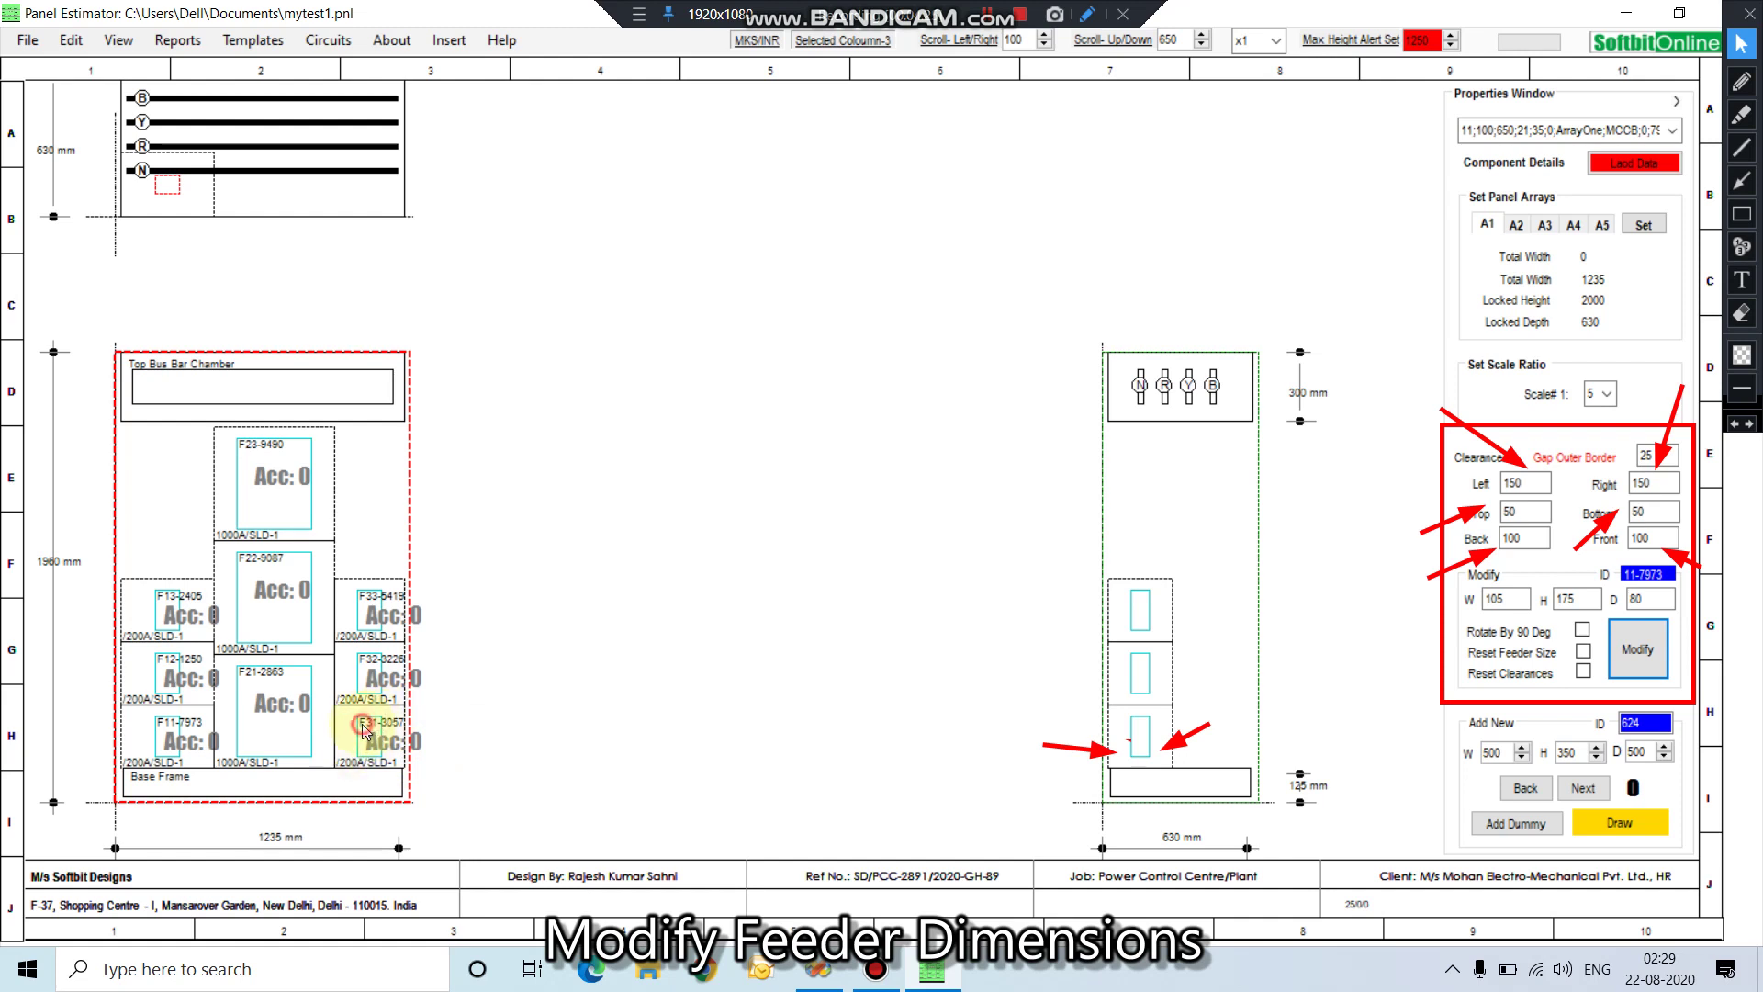
pyautogui.click(303, 675)
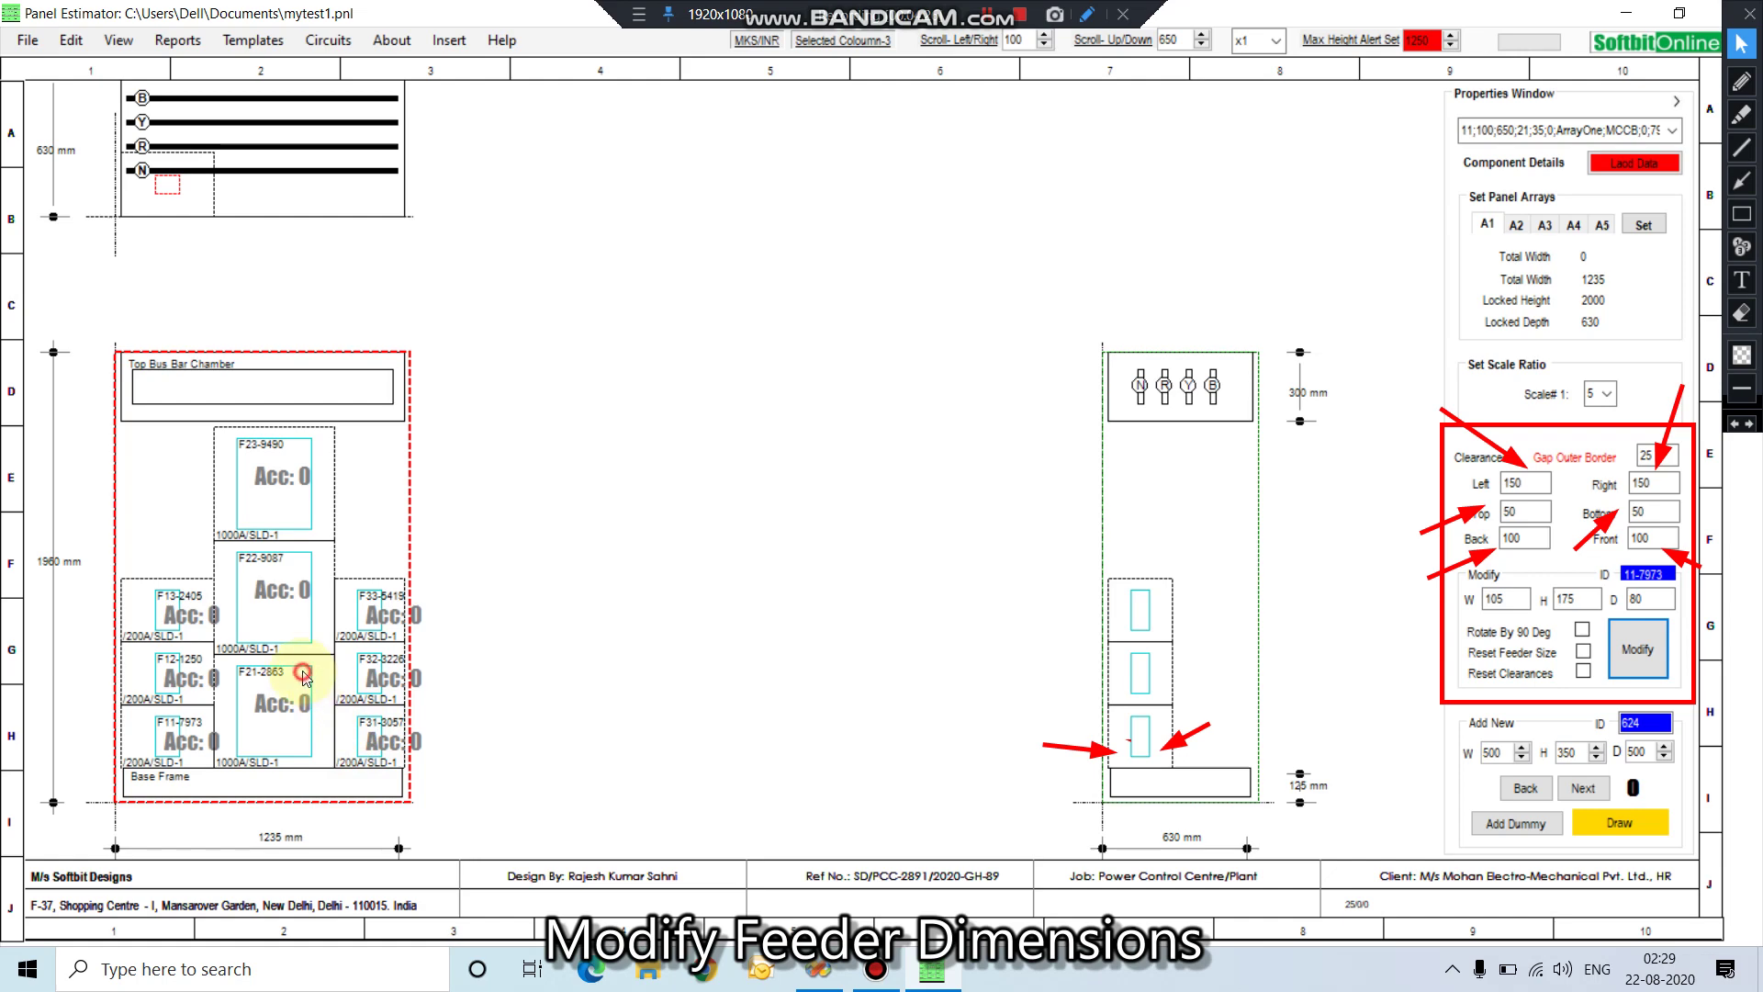
pyautogui.click(372, 713)
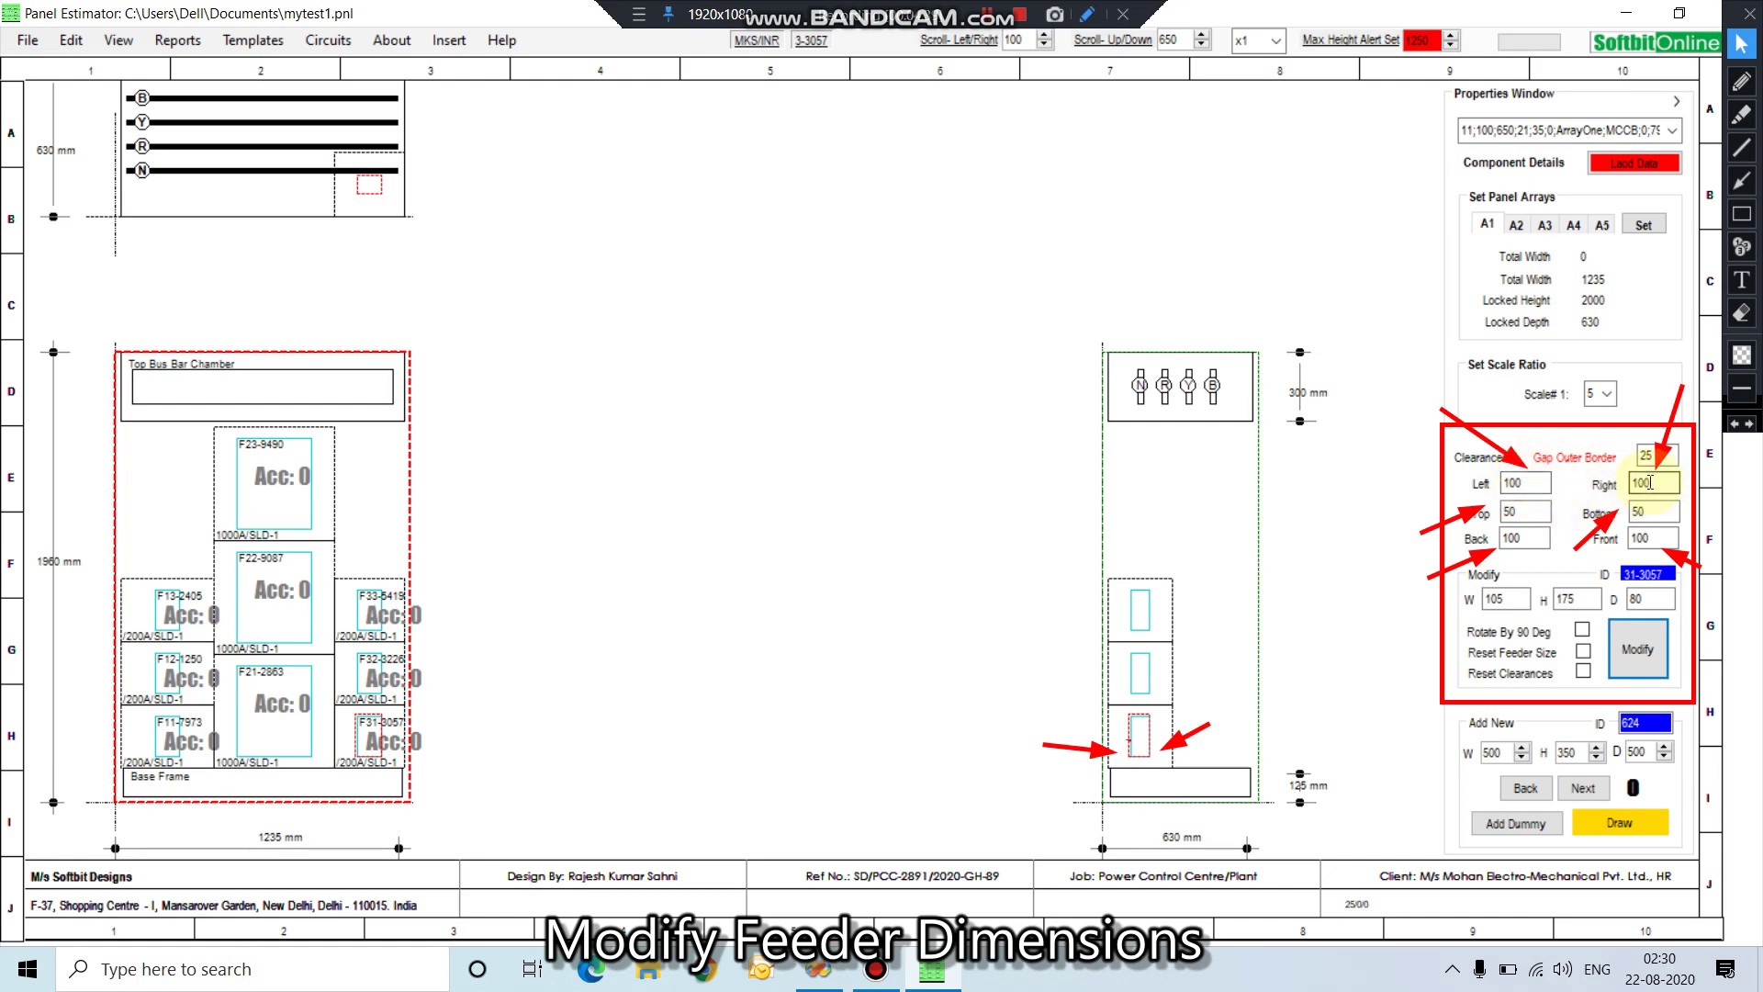
pyautogui.click(1513, 481)
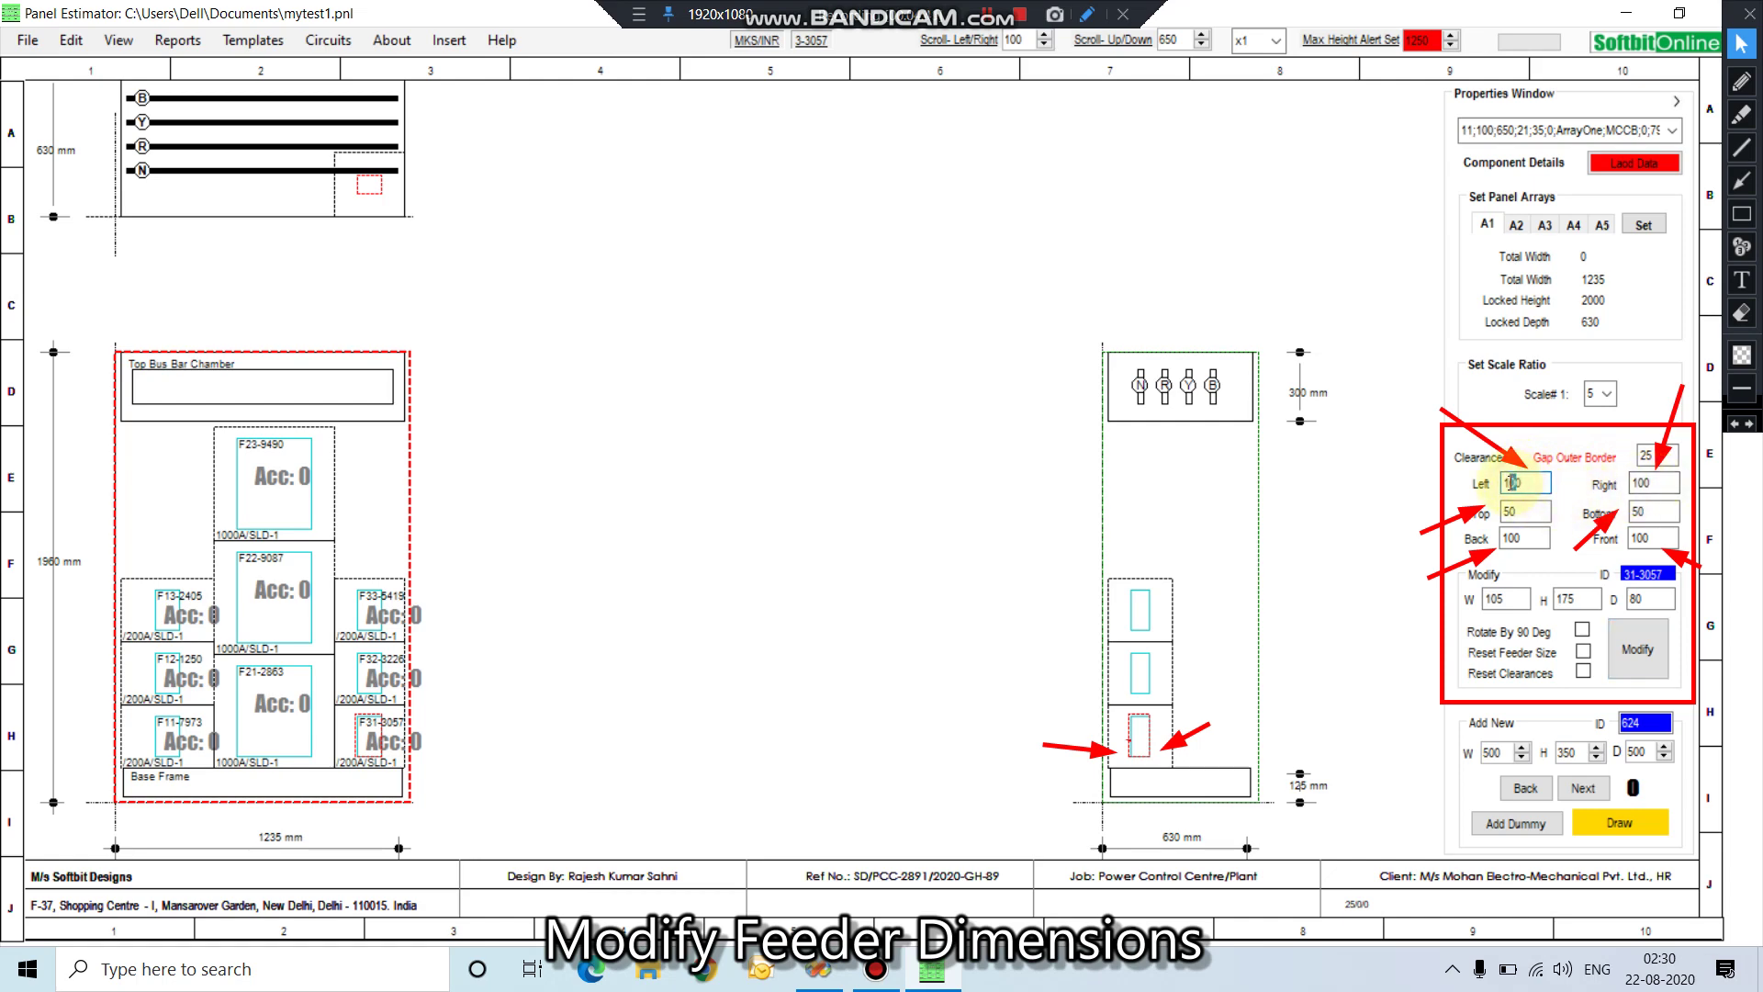
pyautogui.write('50')
pyautogui.click(1644, 479)
pyautogui.write('50')
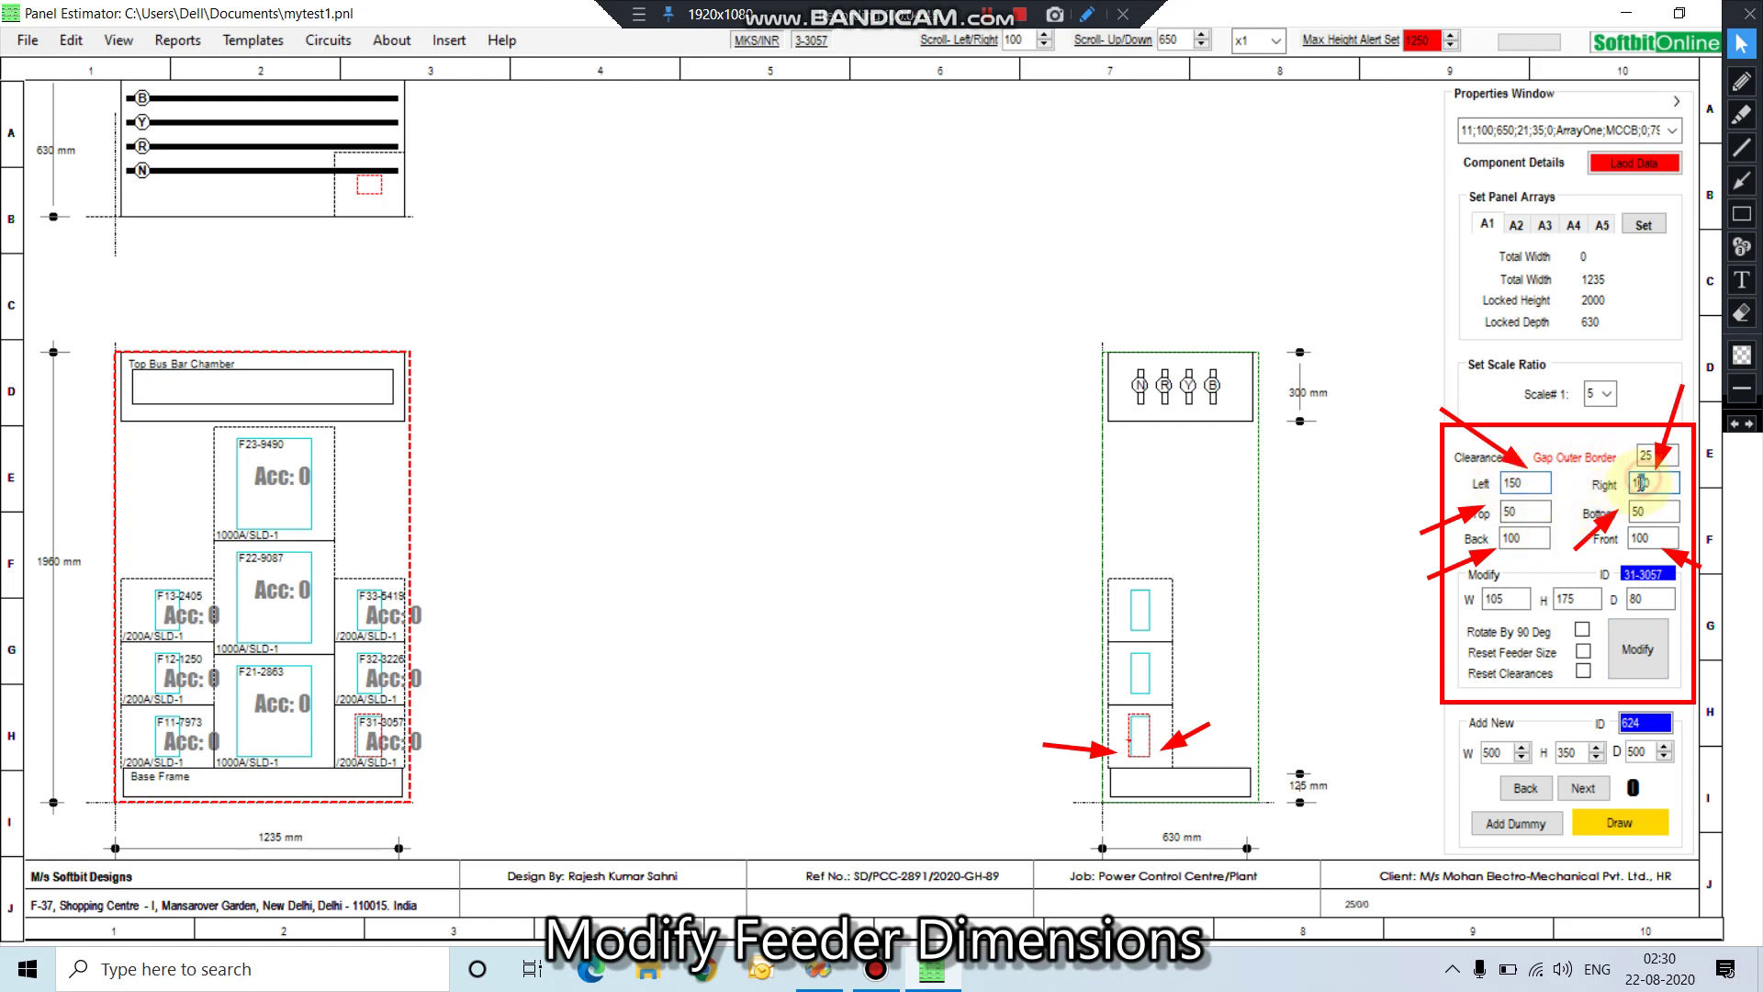
pyautogui.click(1583, 672)
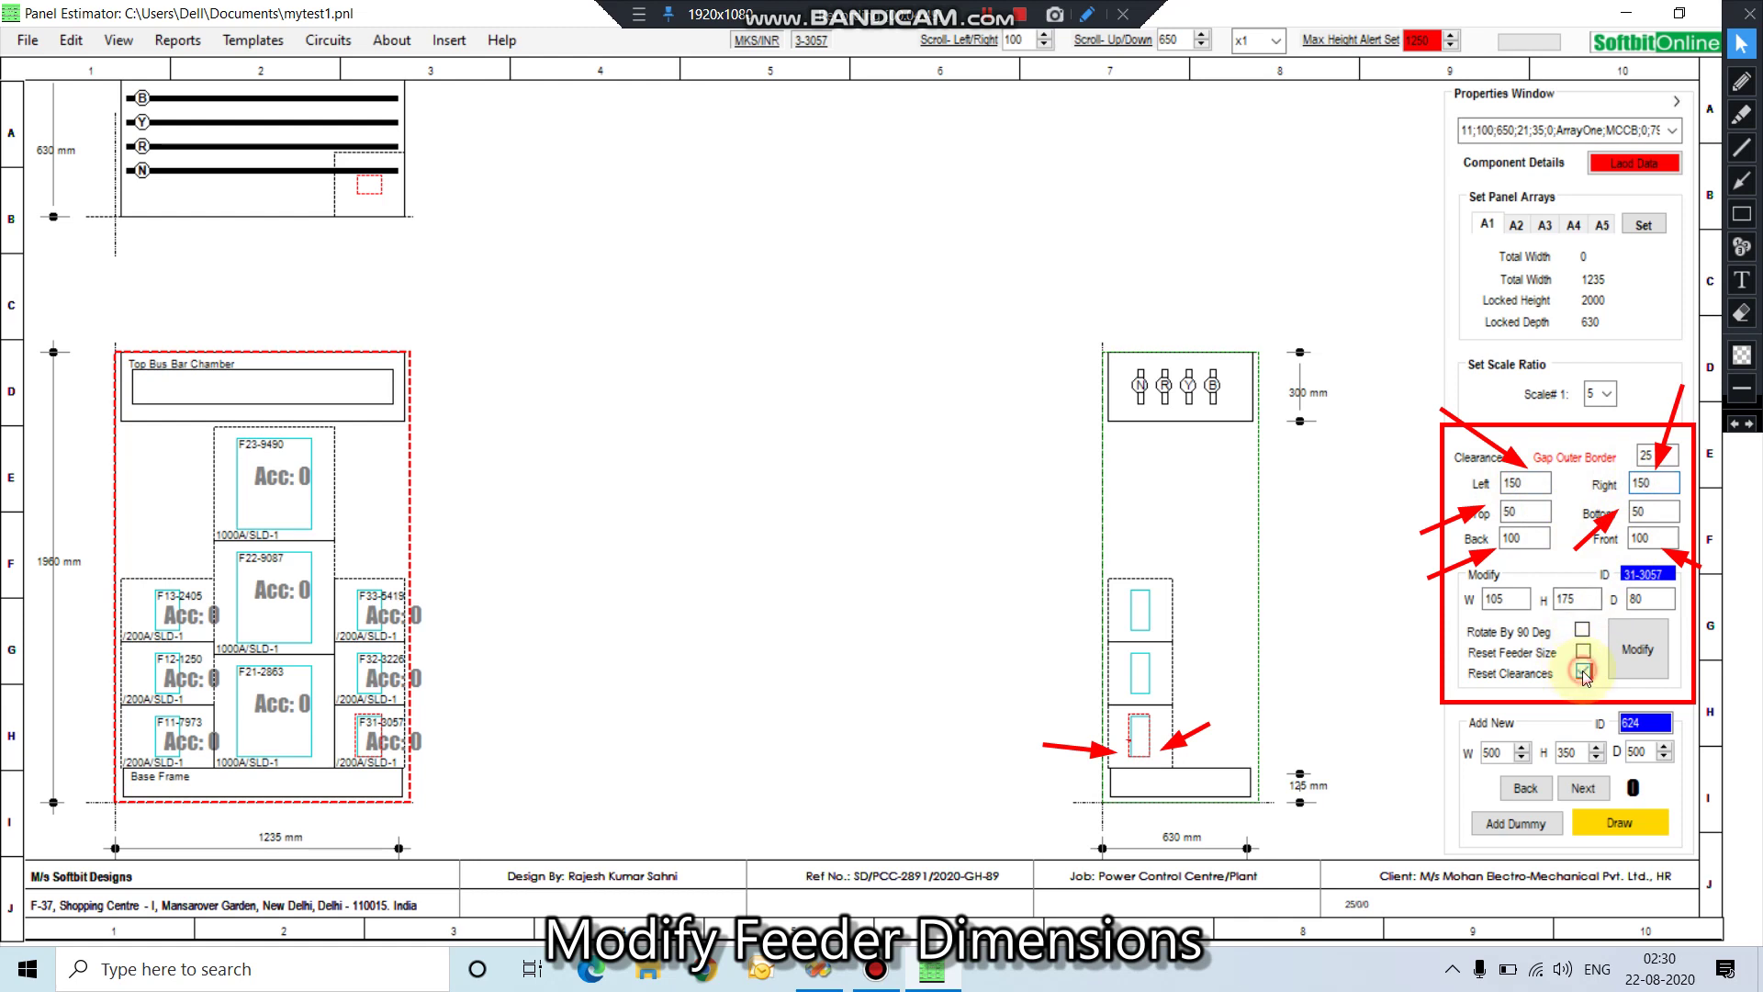
pyautogui.click(1637, 657)
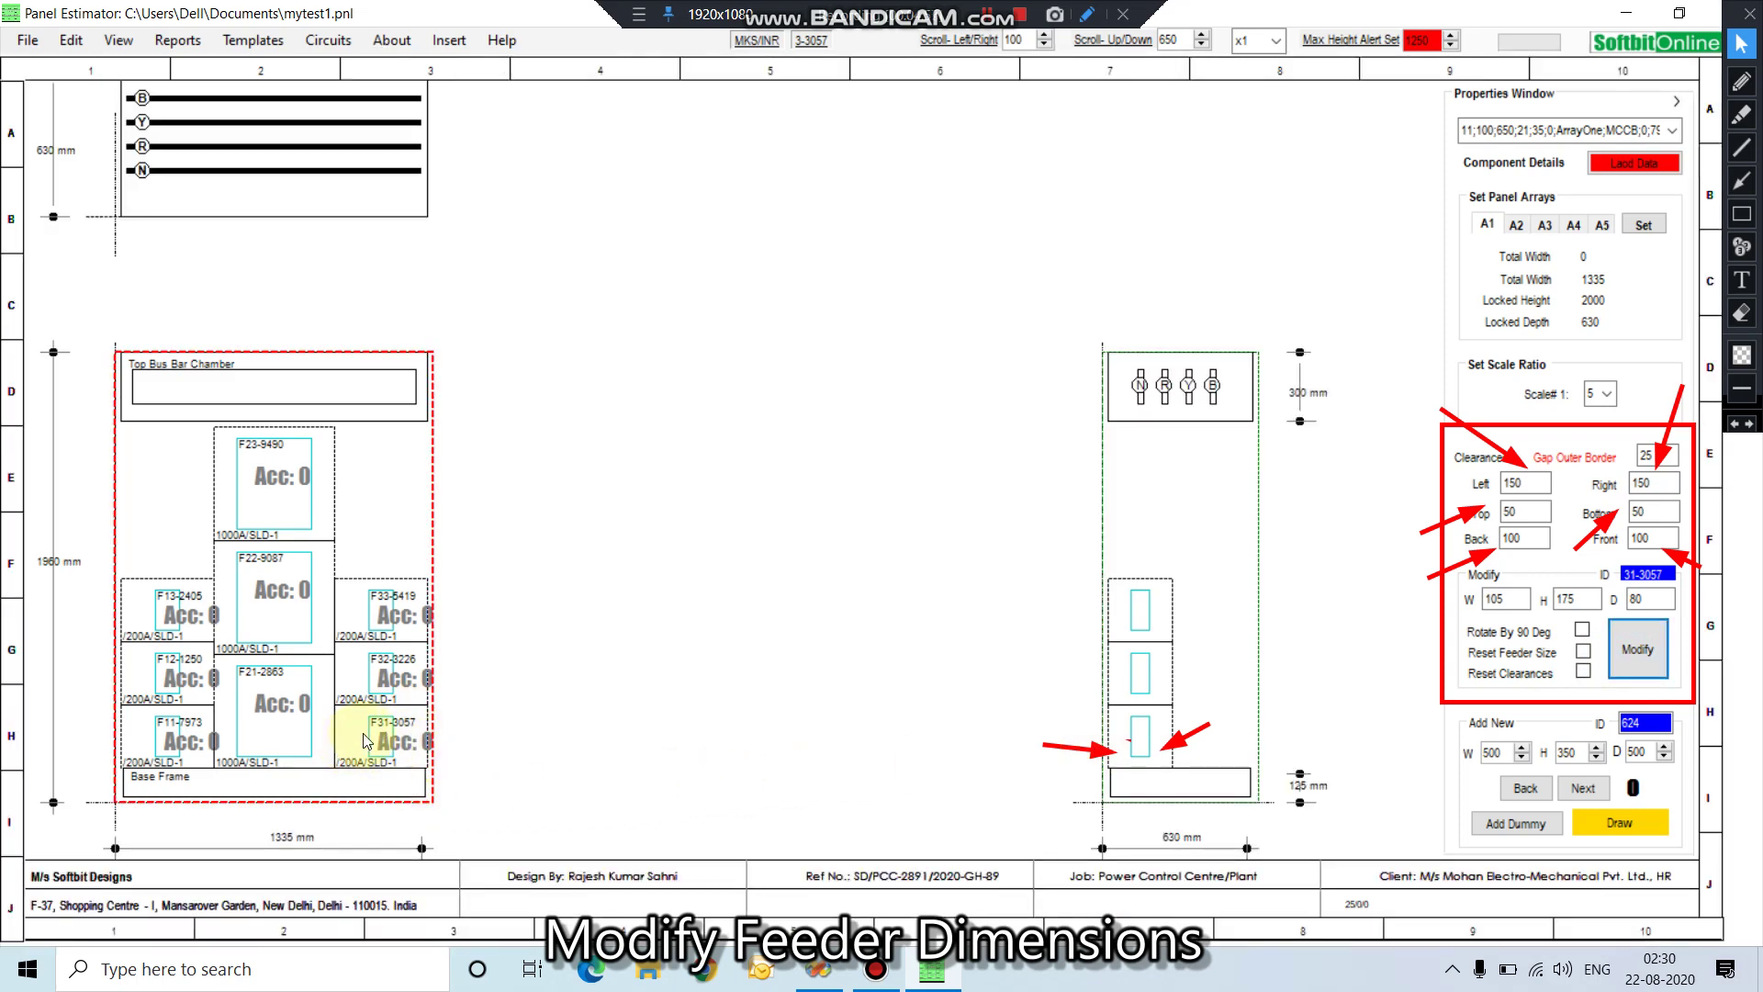
# Select feeder F11-7973 and apply 100 Top and Bottom clearances with Reset Clearances.
pyautogui.click(358, 744)
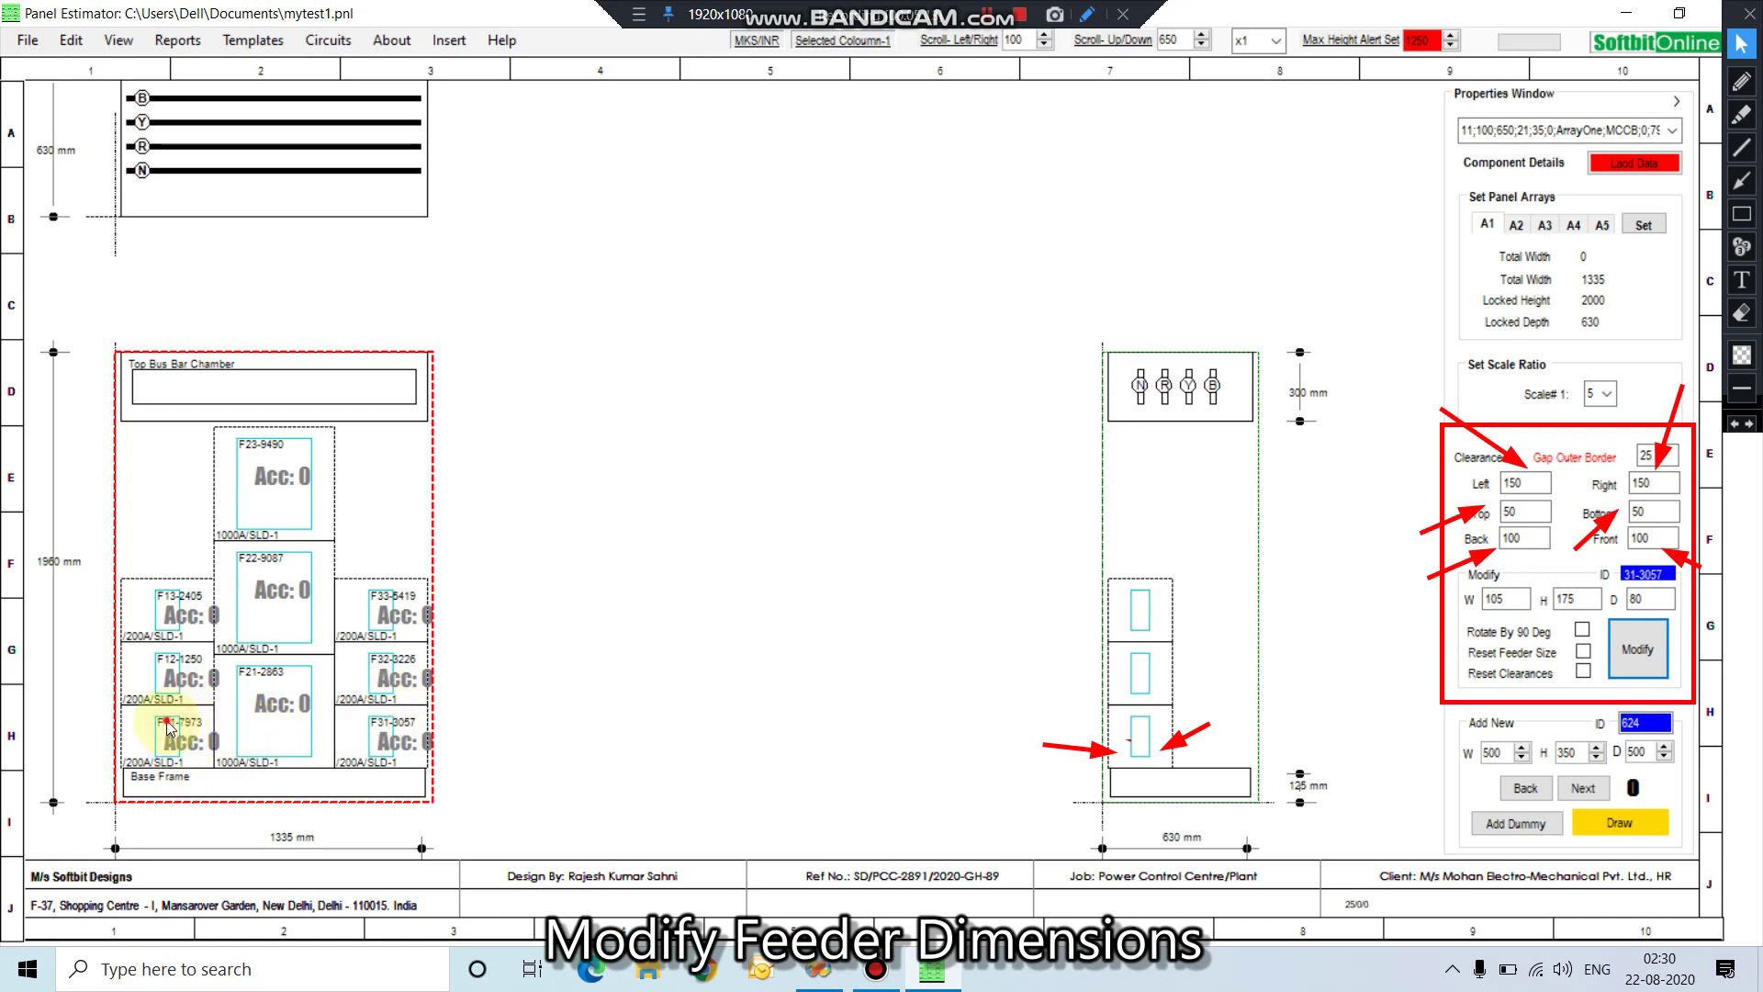
pyautogui.click(154, 758)
pyautogui.click(164, 721)
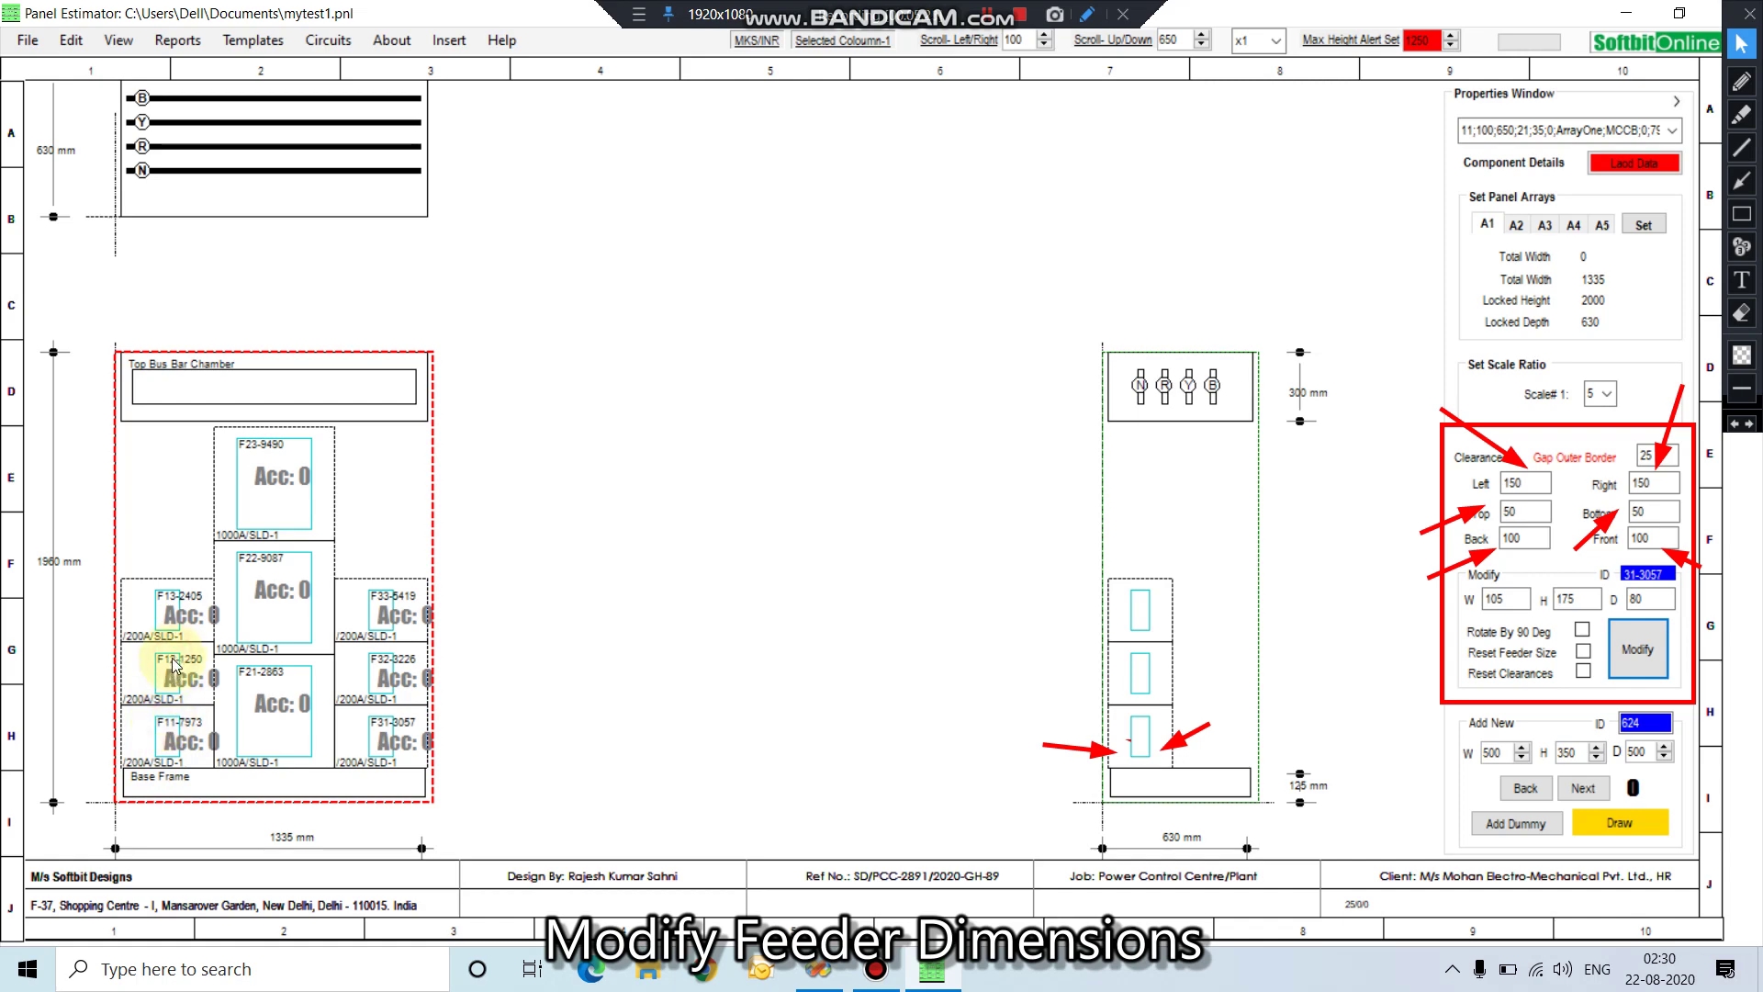
pyautogui.click(179, 678)
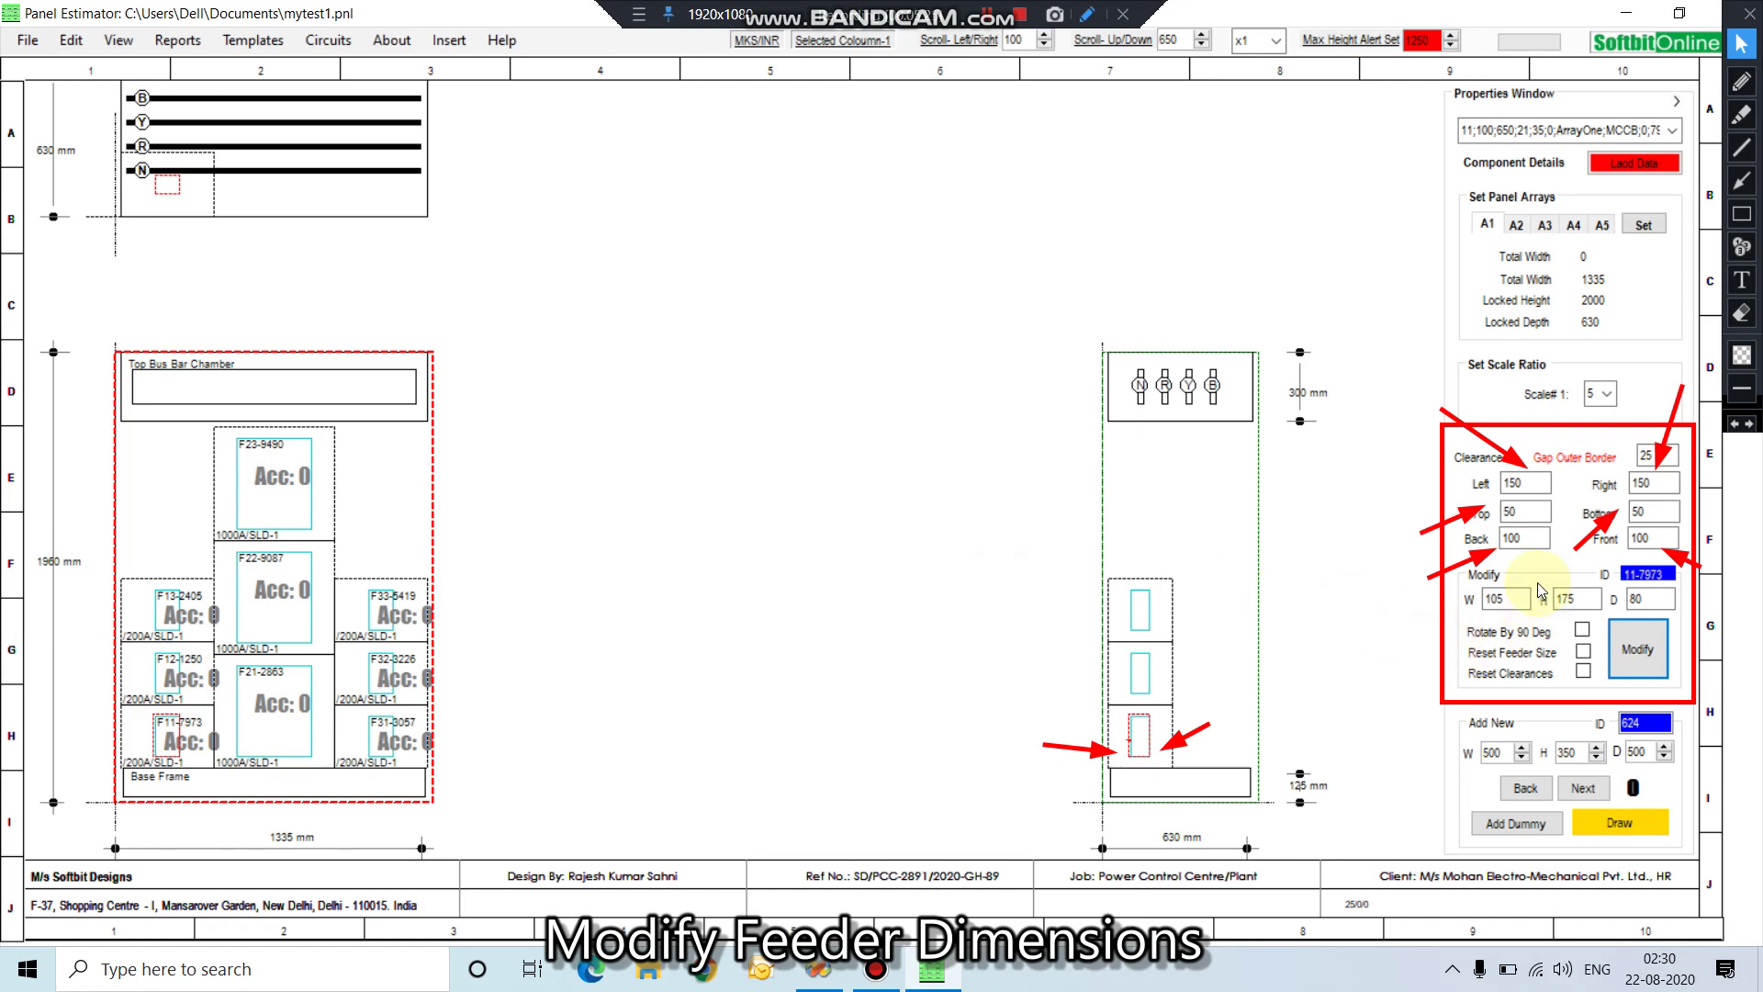
pyautogui.click(1509, 510)
pyautogui.click(1507, 511)
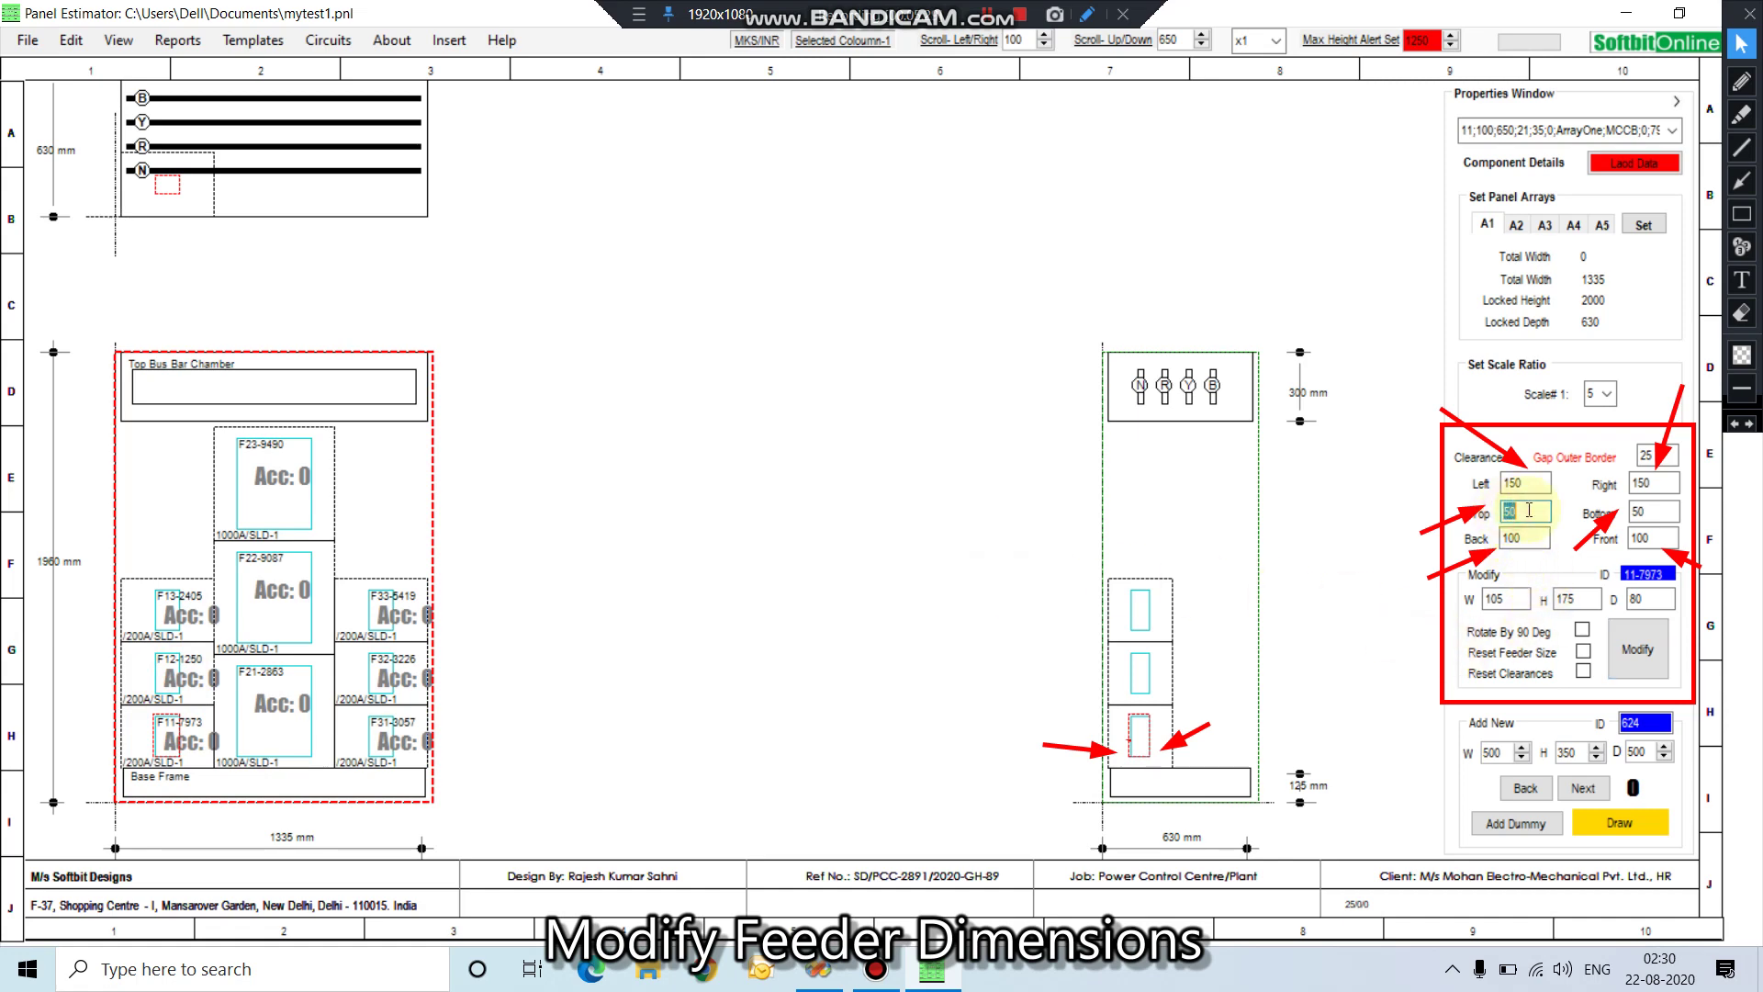
pyautogui.write('100')
pyautogui.click(1655, 514)
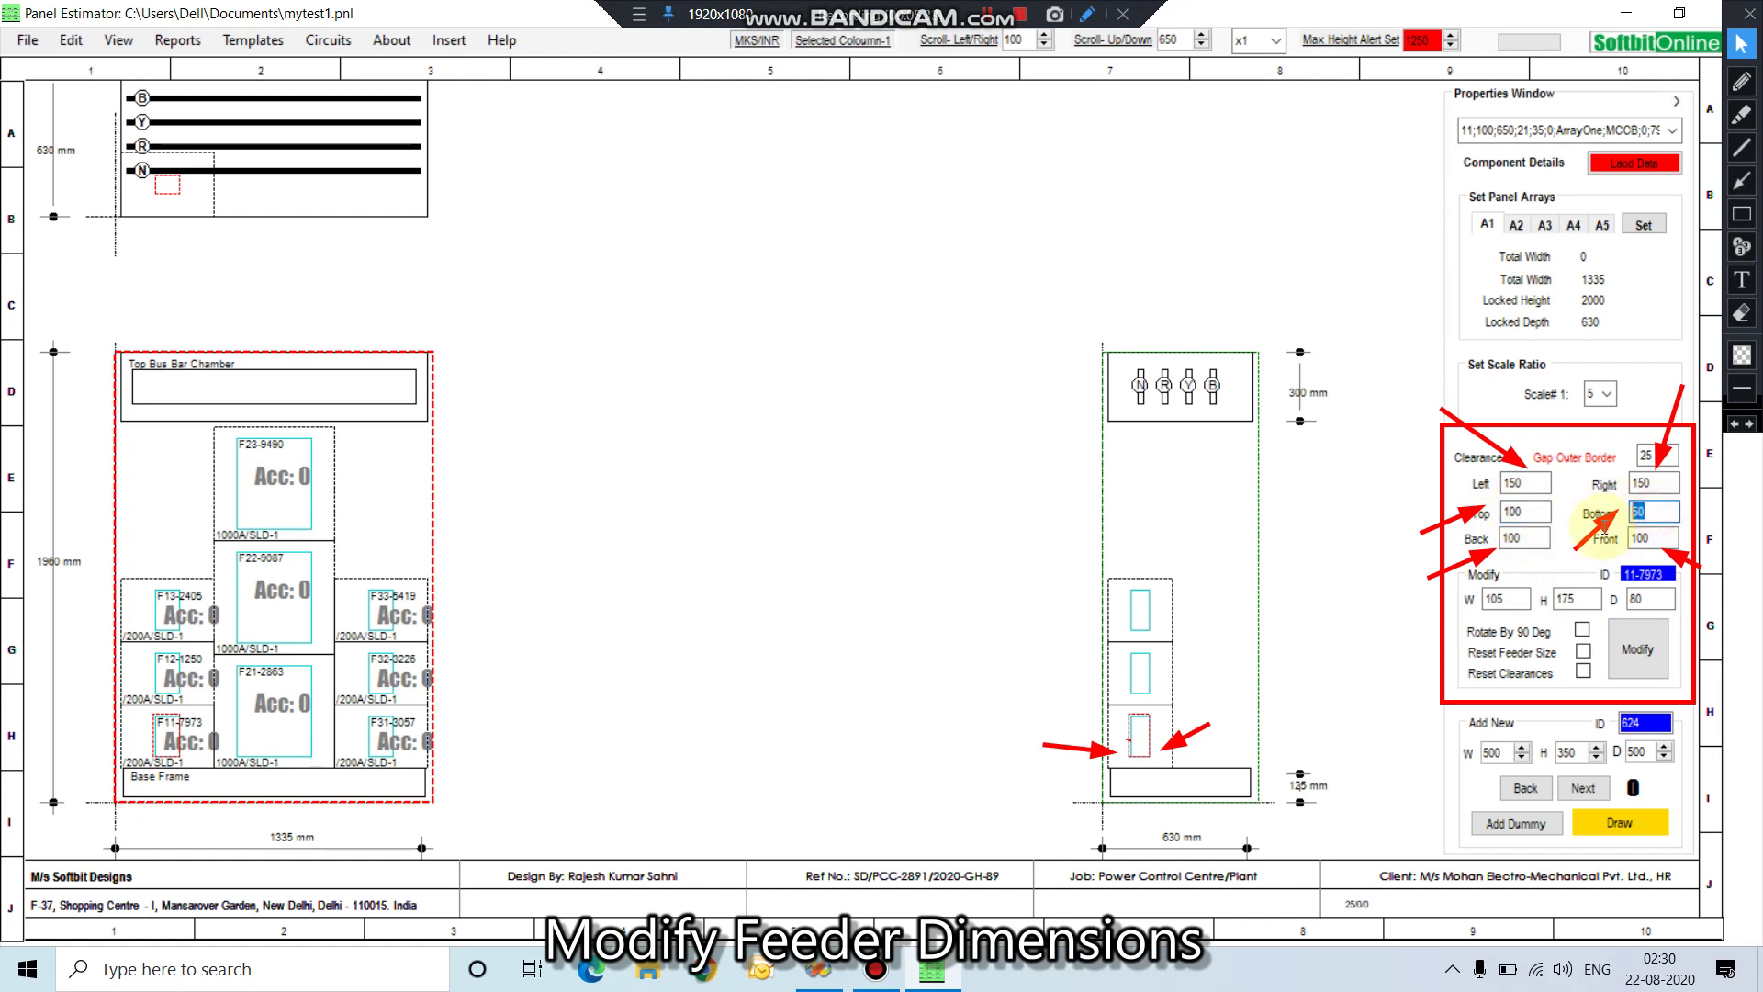
pyautogui.write('10')
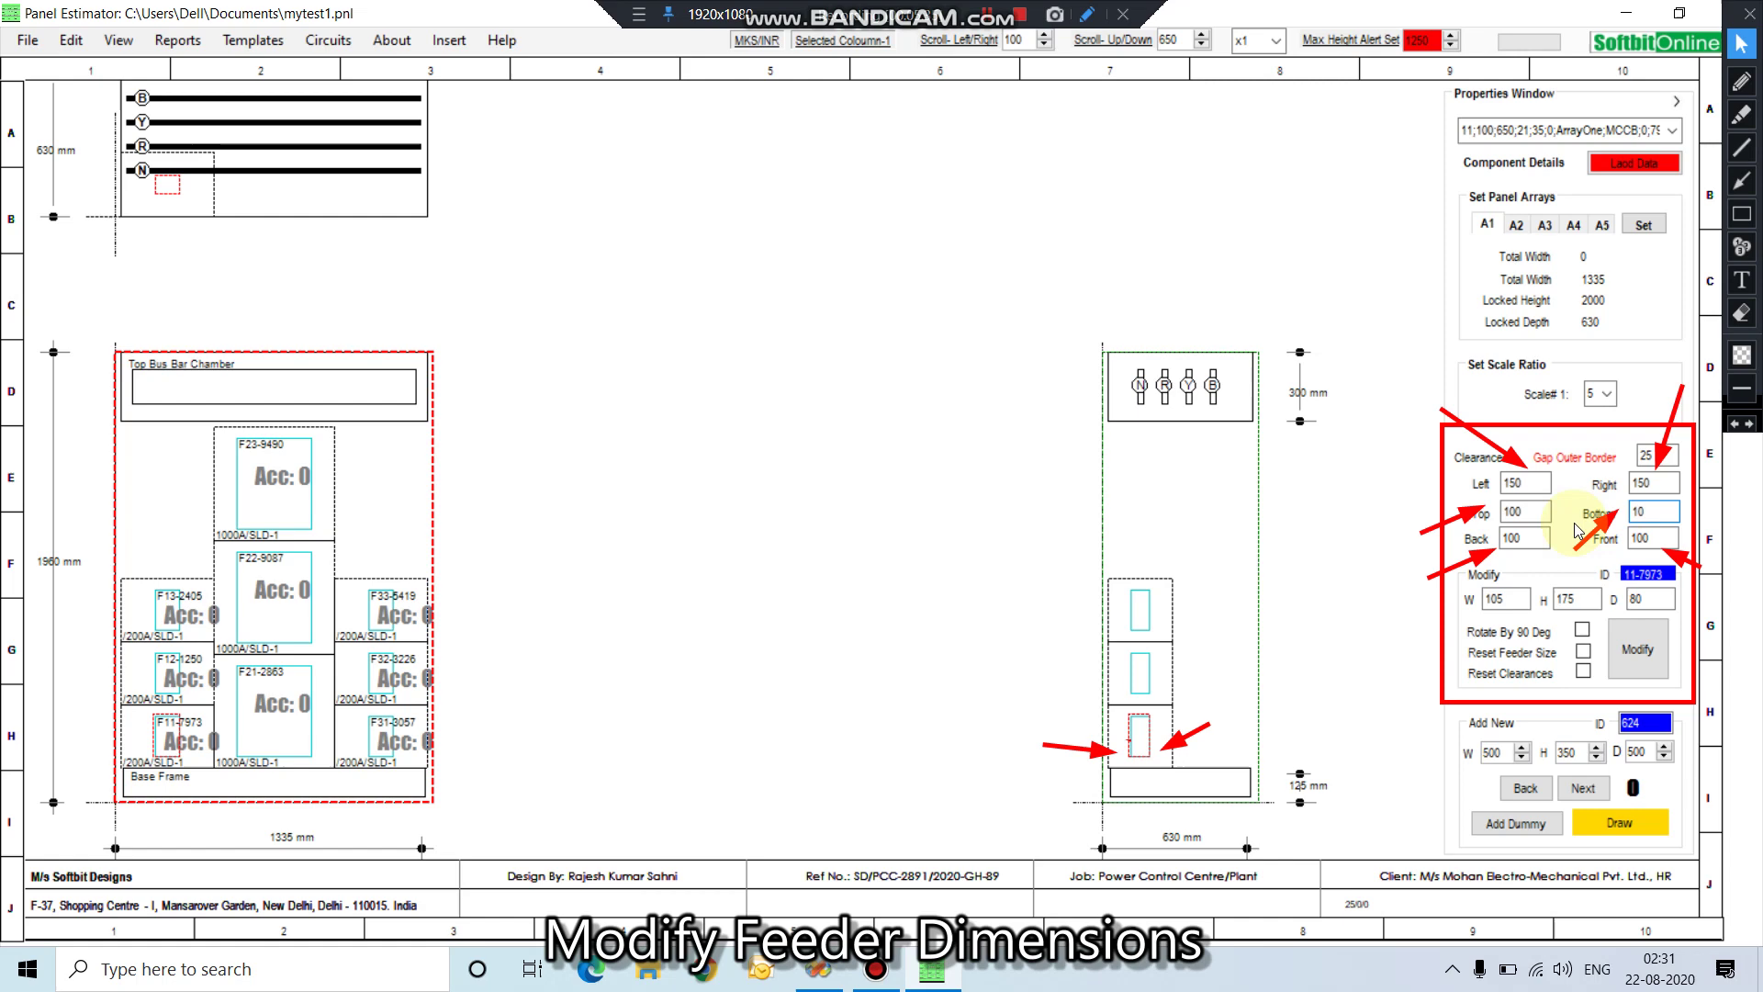
pyautogui.write('0')
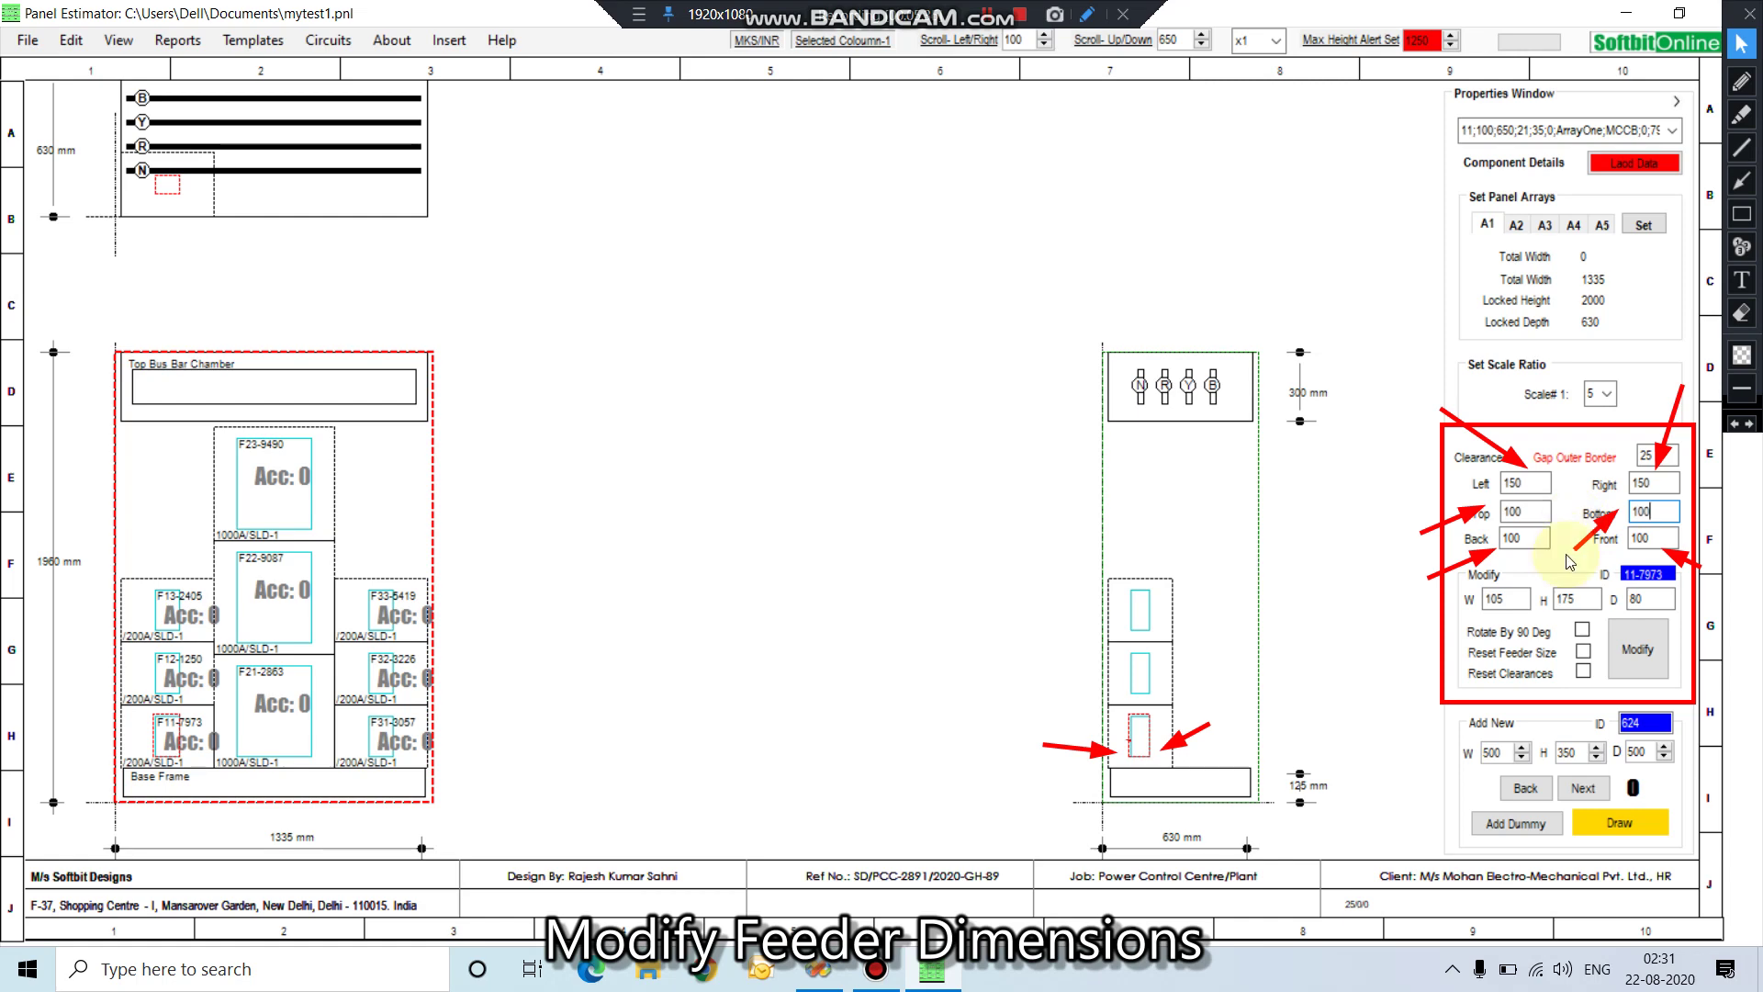
pyautogui.click(1583, 671)
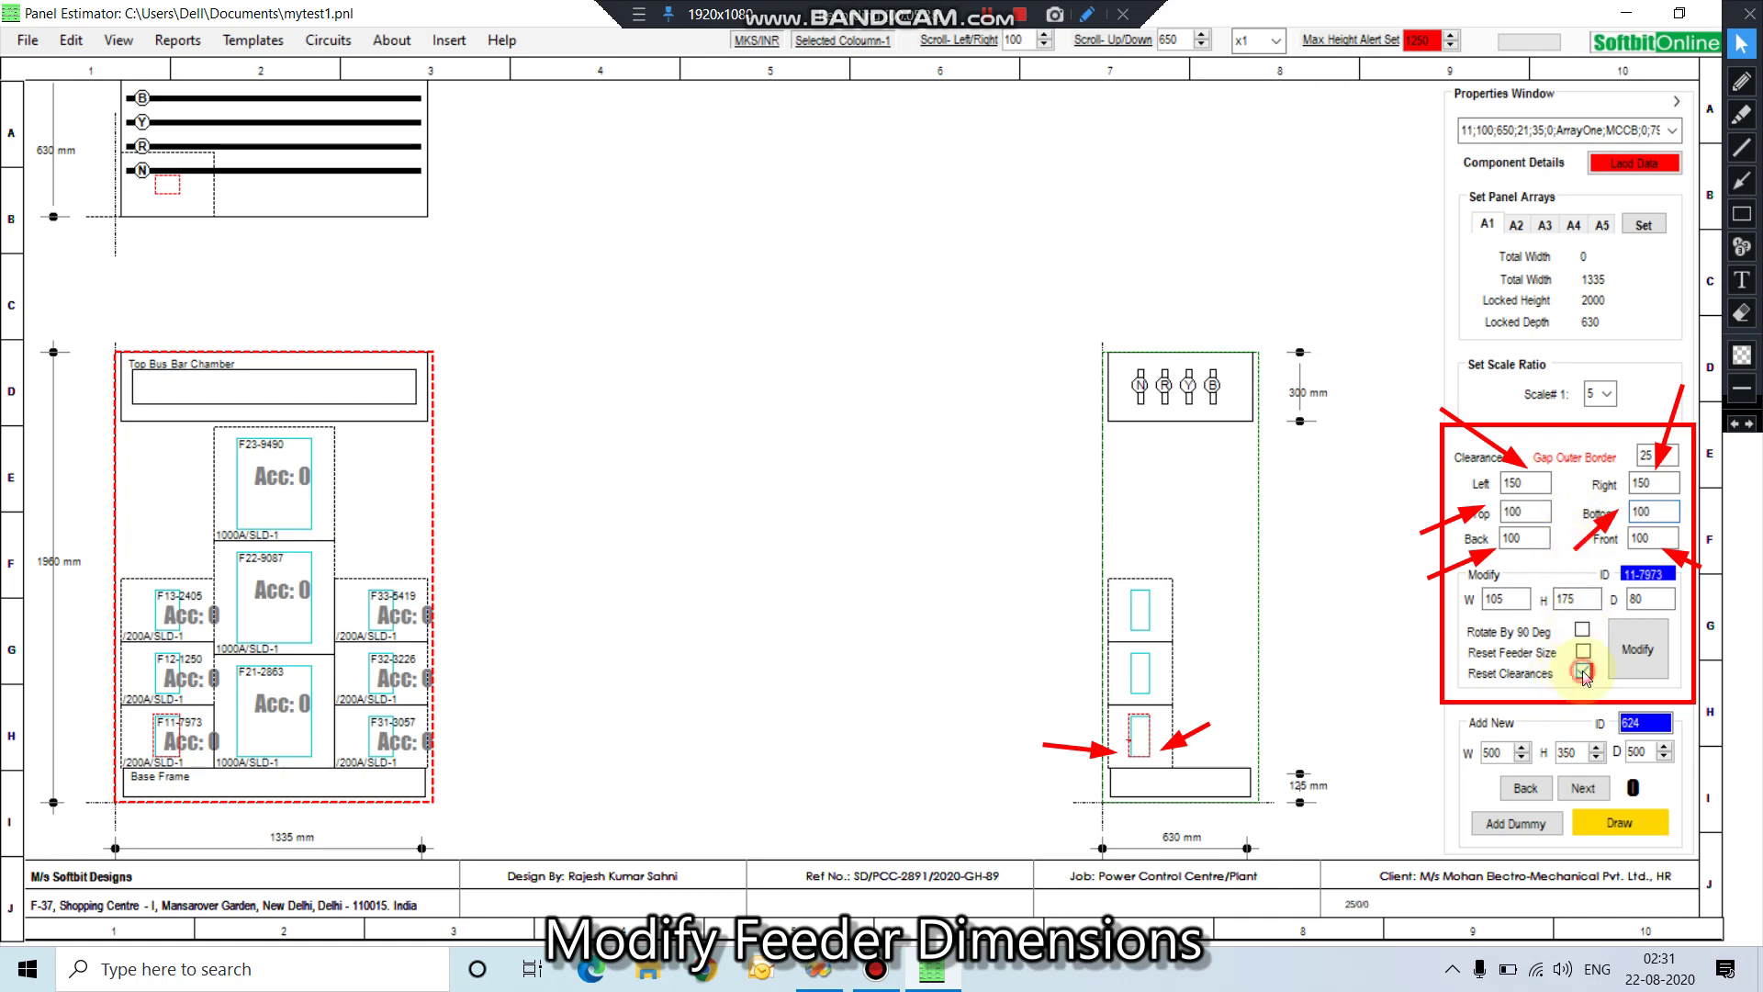
pyautogui.click(1644, 650)
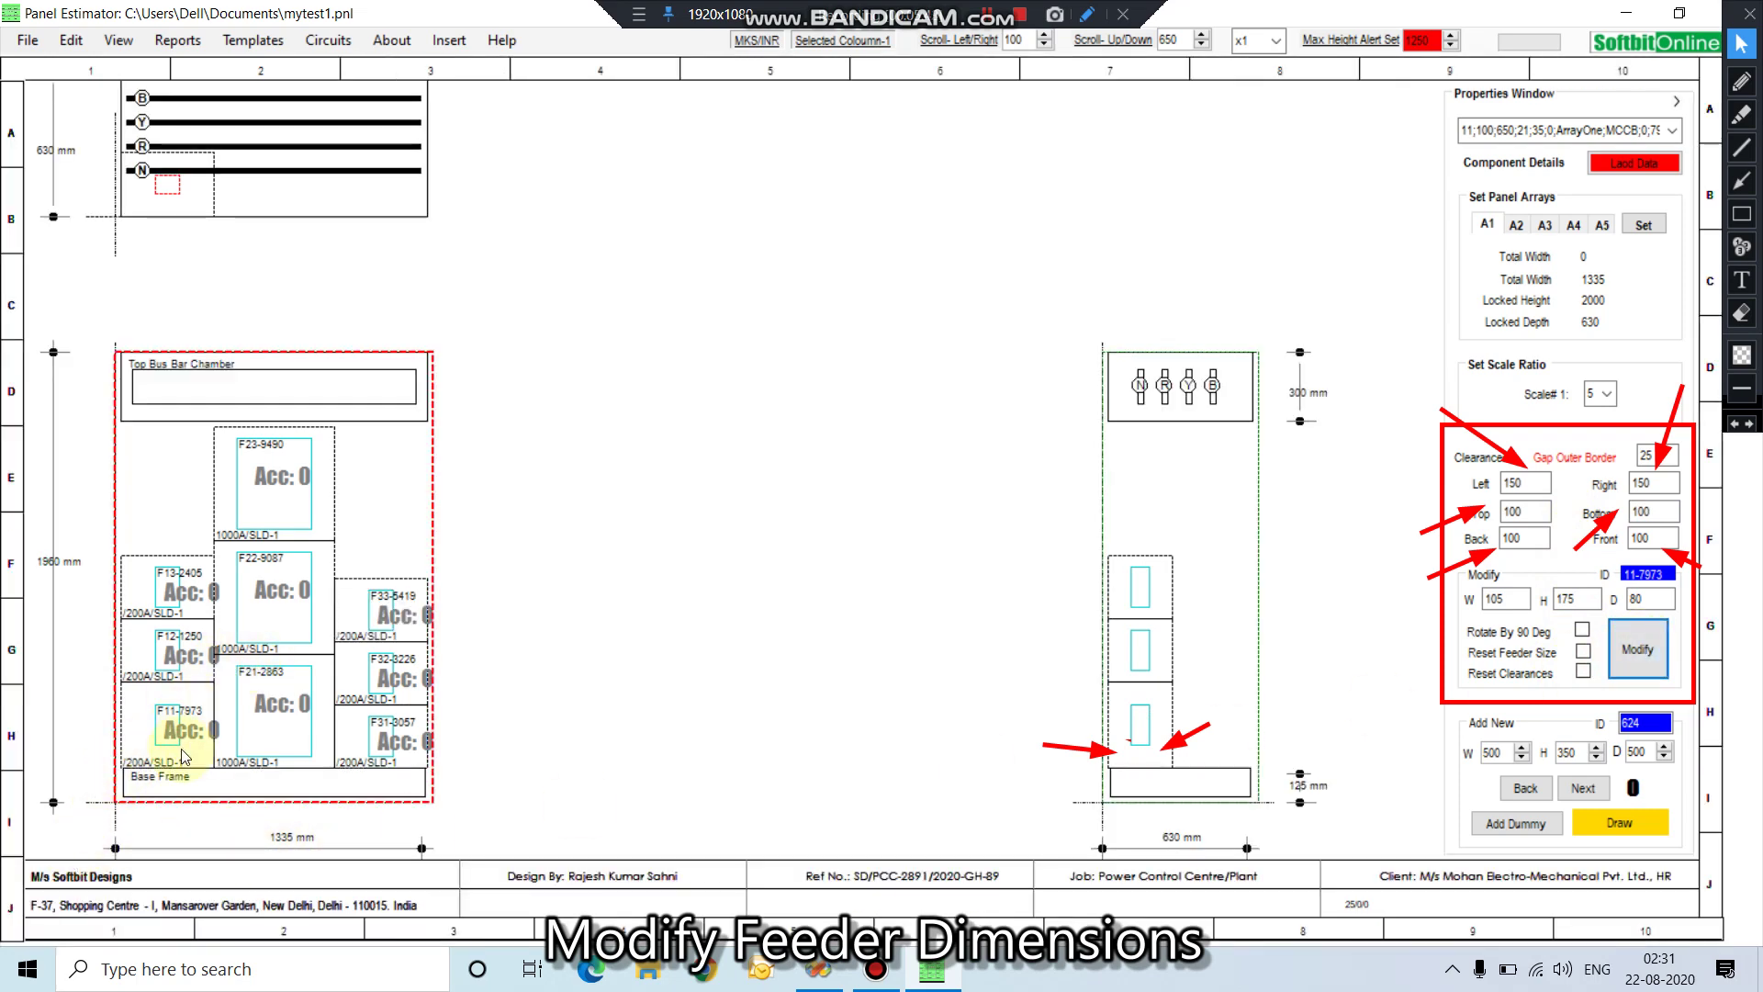
# Select feeder F12-1250 and apply 150 Top and Bottom clearances with Reset Clearances.
pyautogui.click(178, 635)
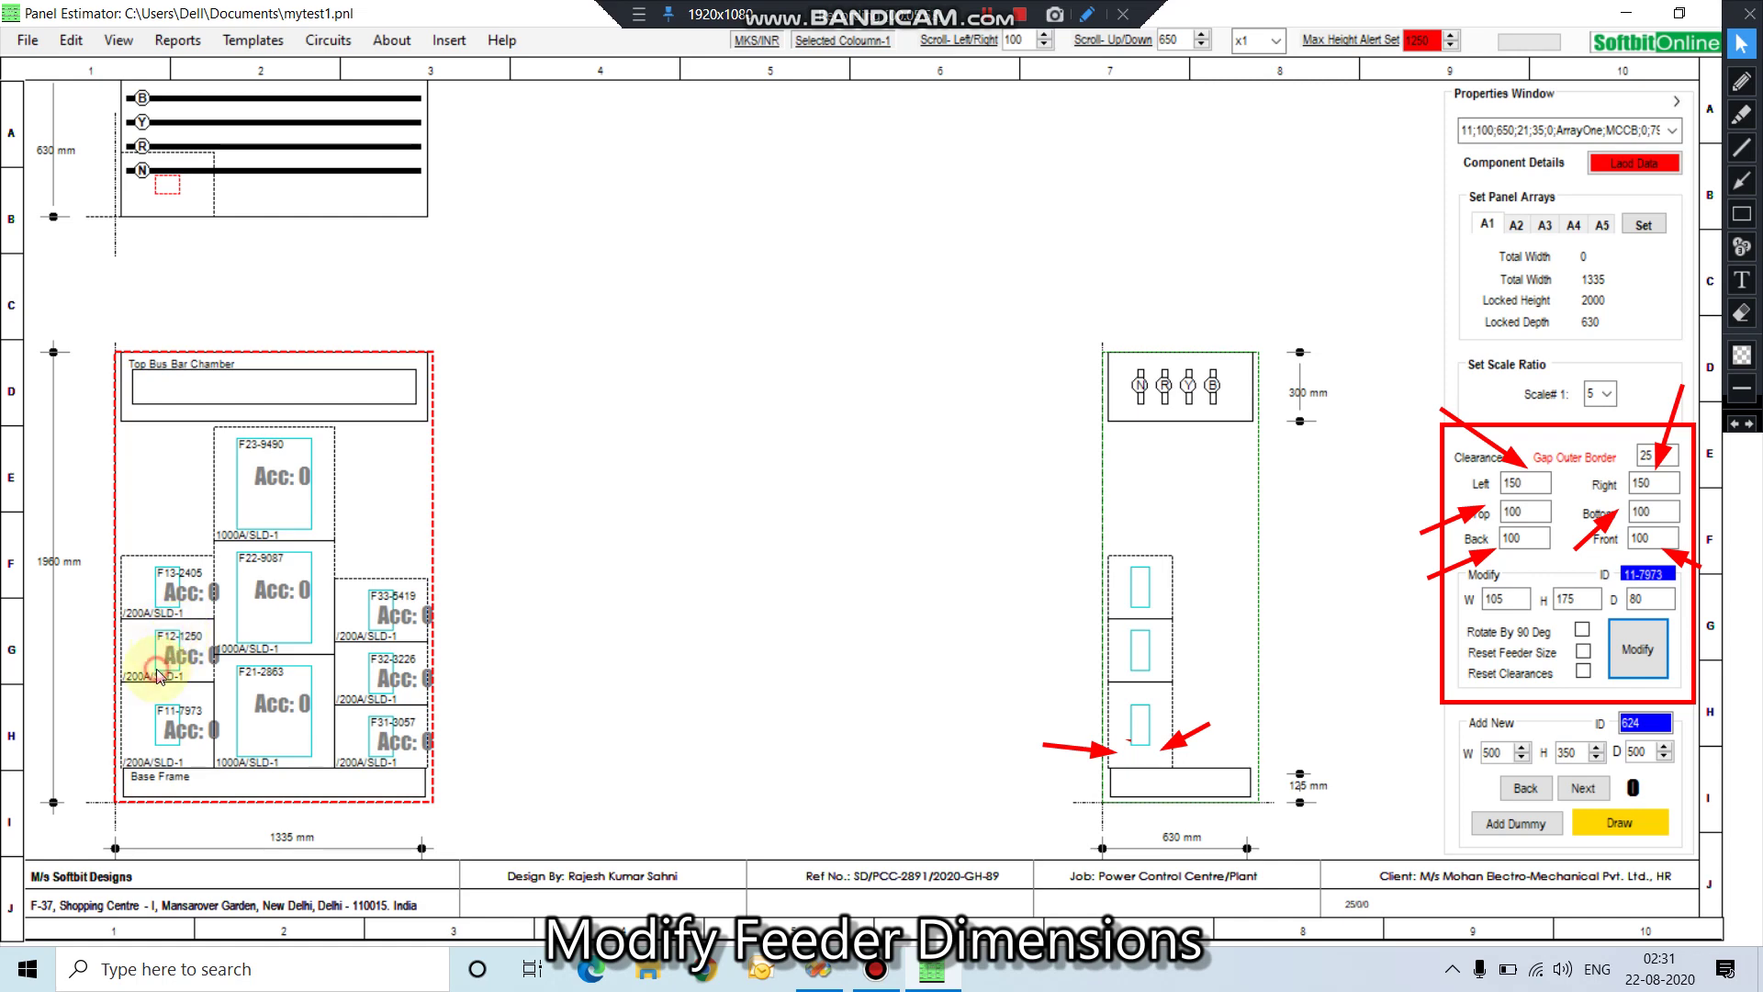
pyautogui.click(157, 665)
pyautogui.click(163, 632)
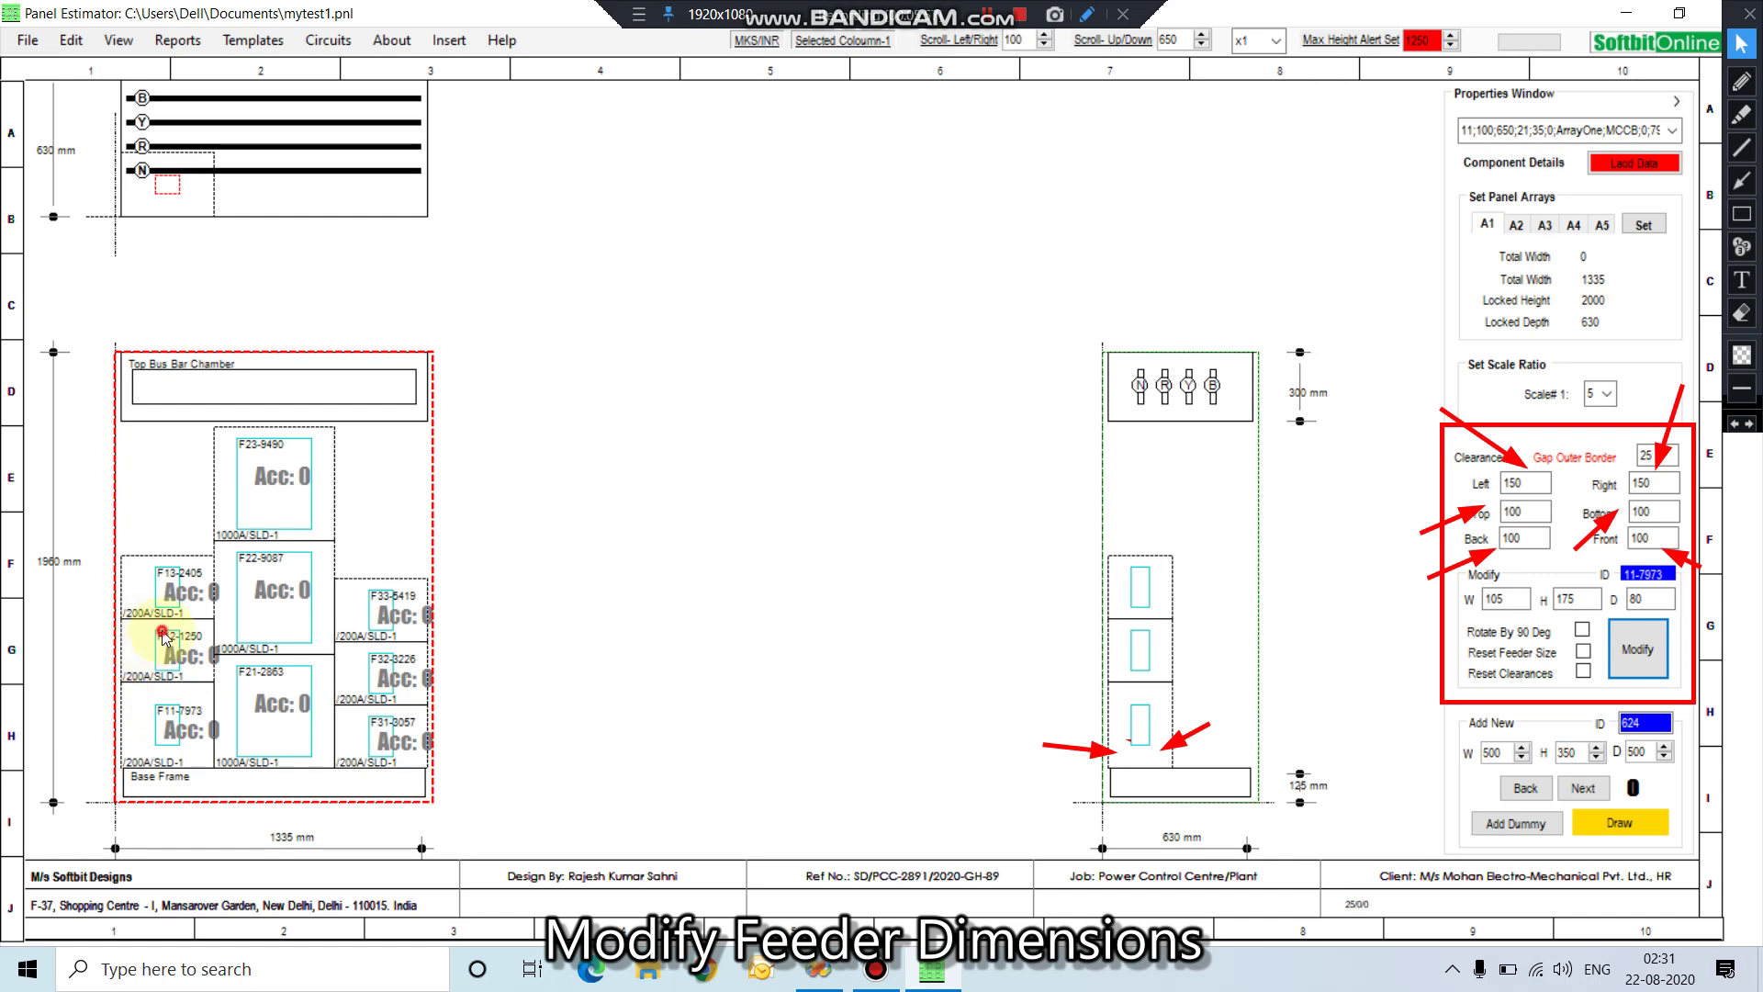
pyautogui.click(162, 657)
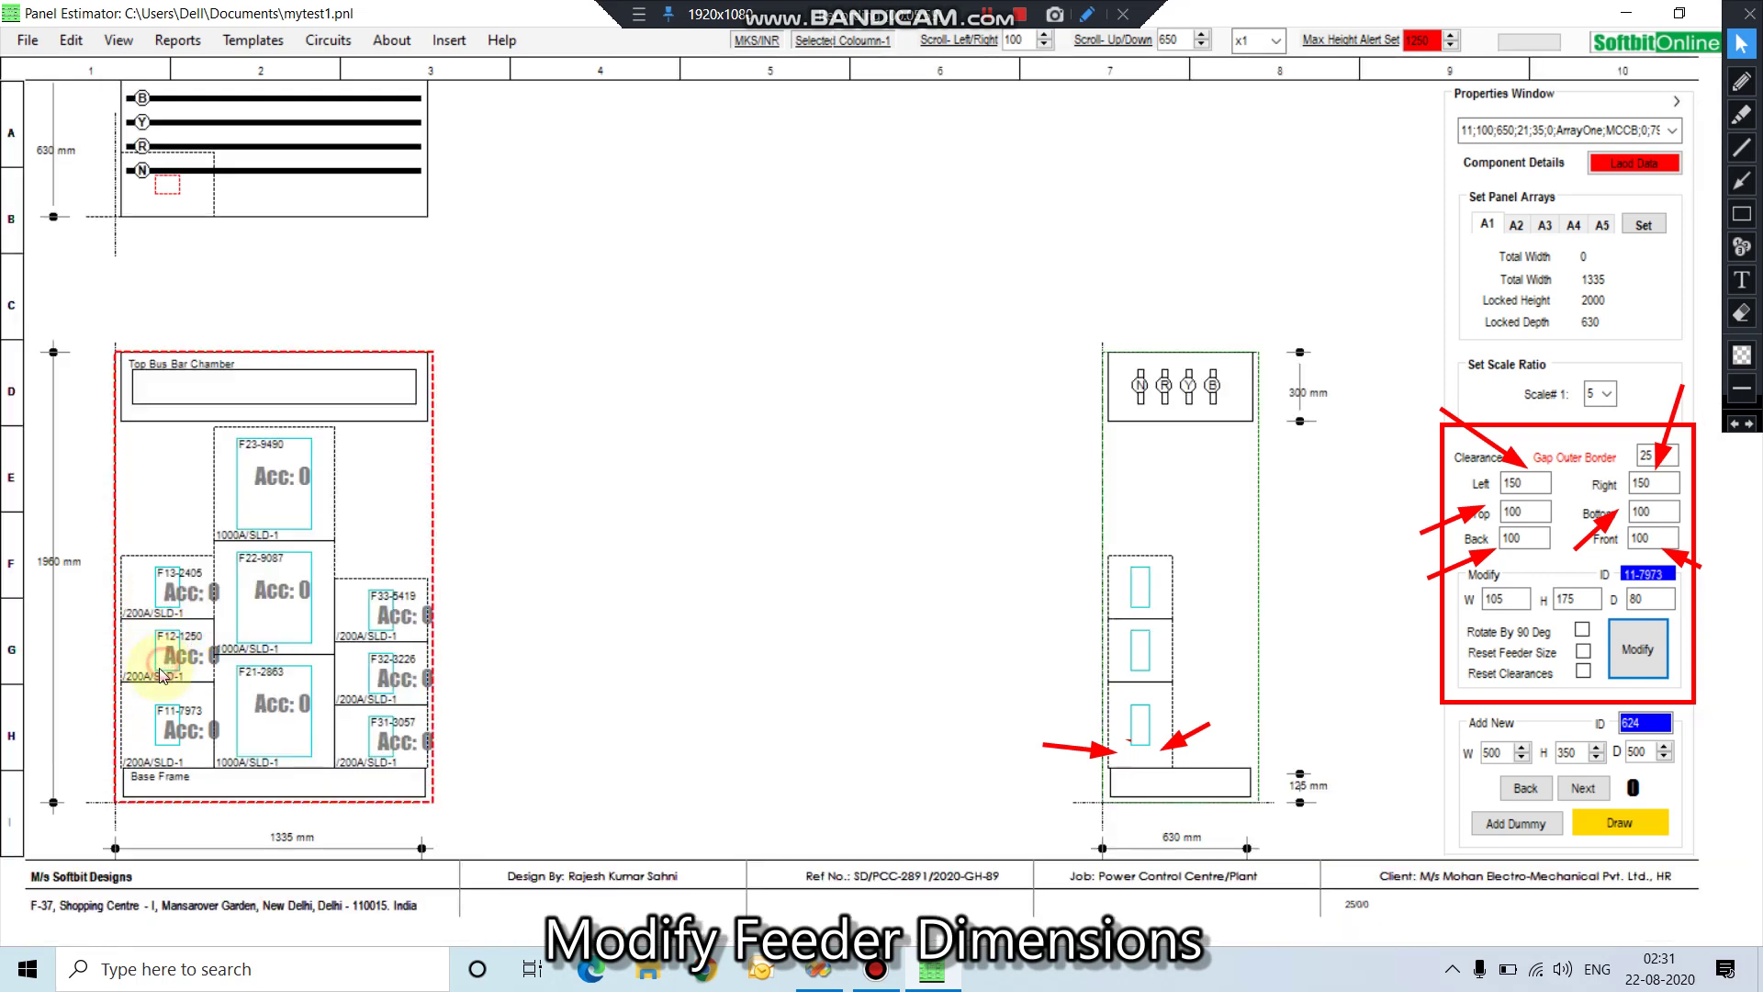
pyautogui.click(1511, 513)
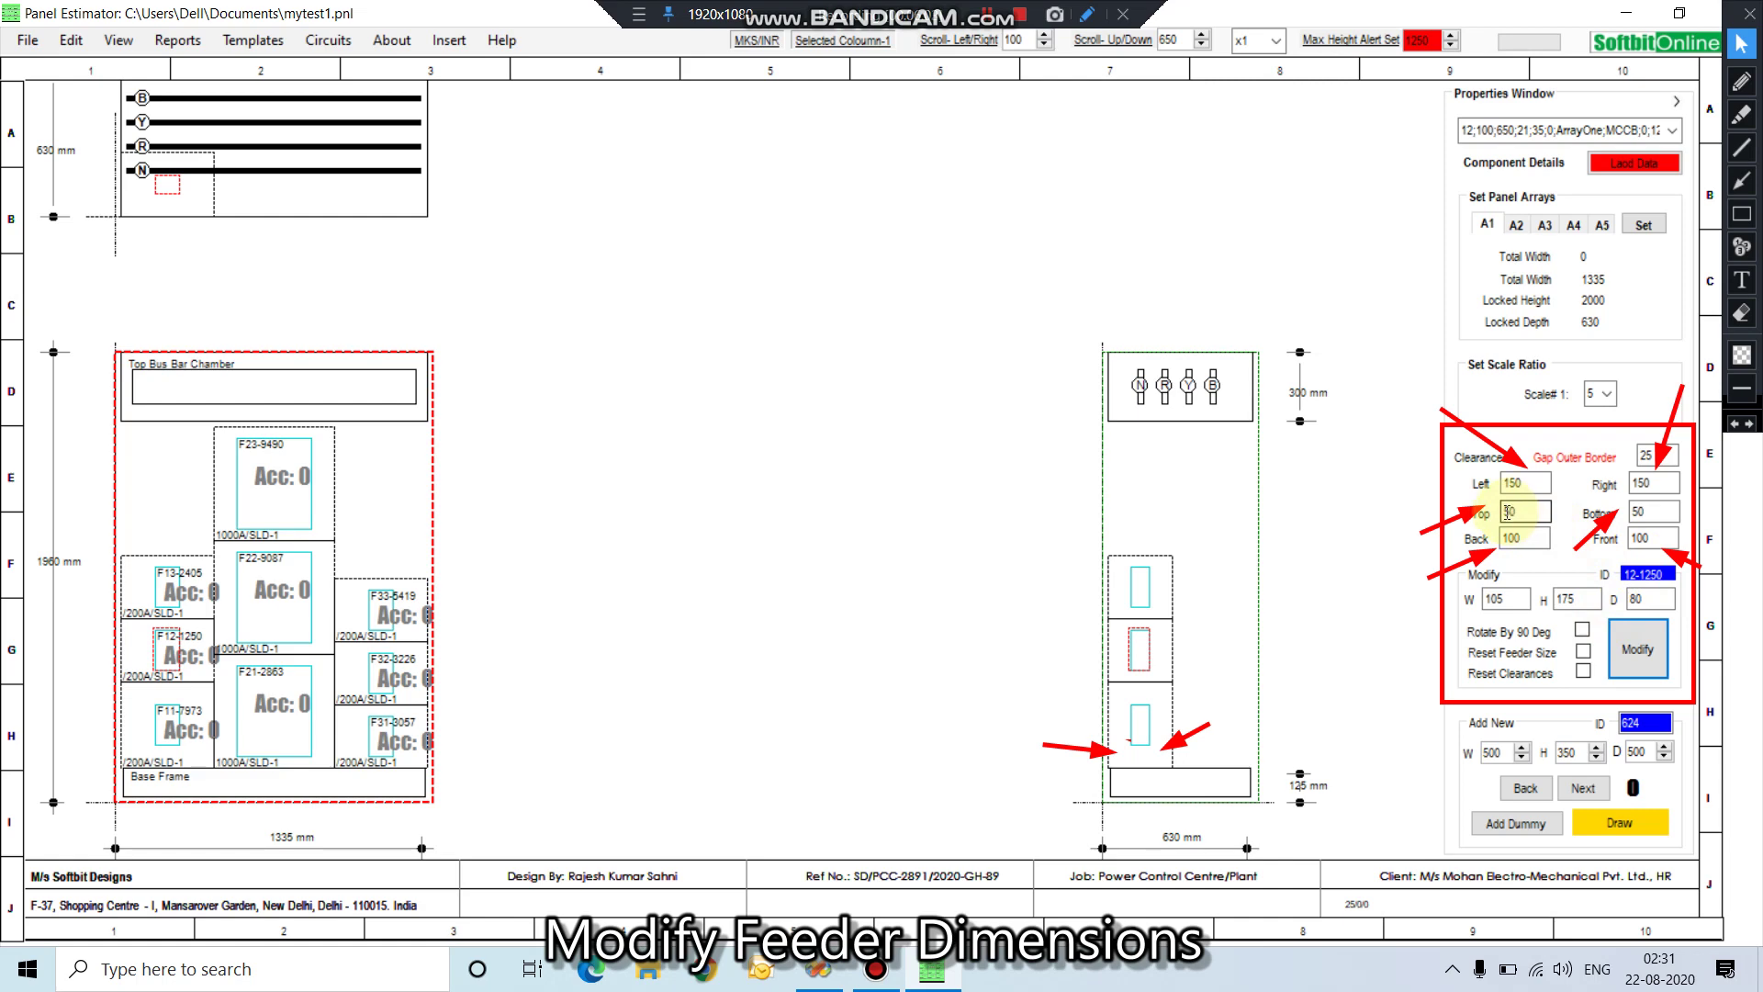
pyautogui.doubleClick(1507, 512)
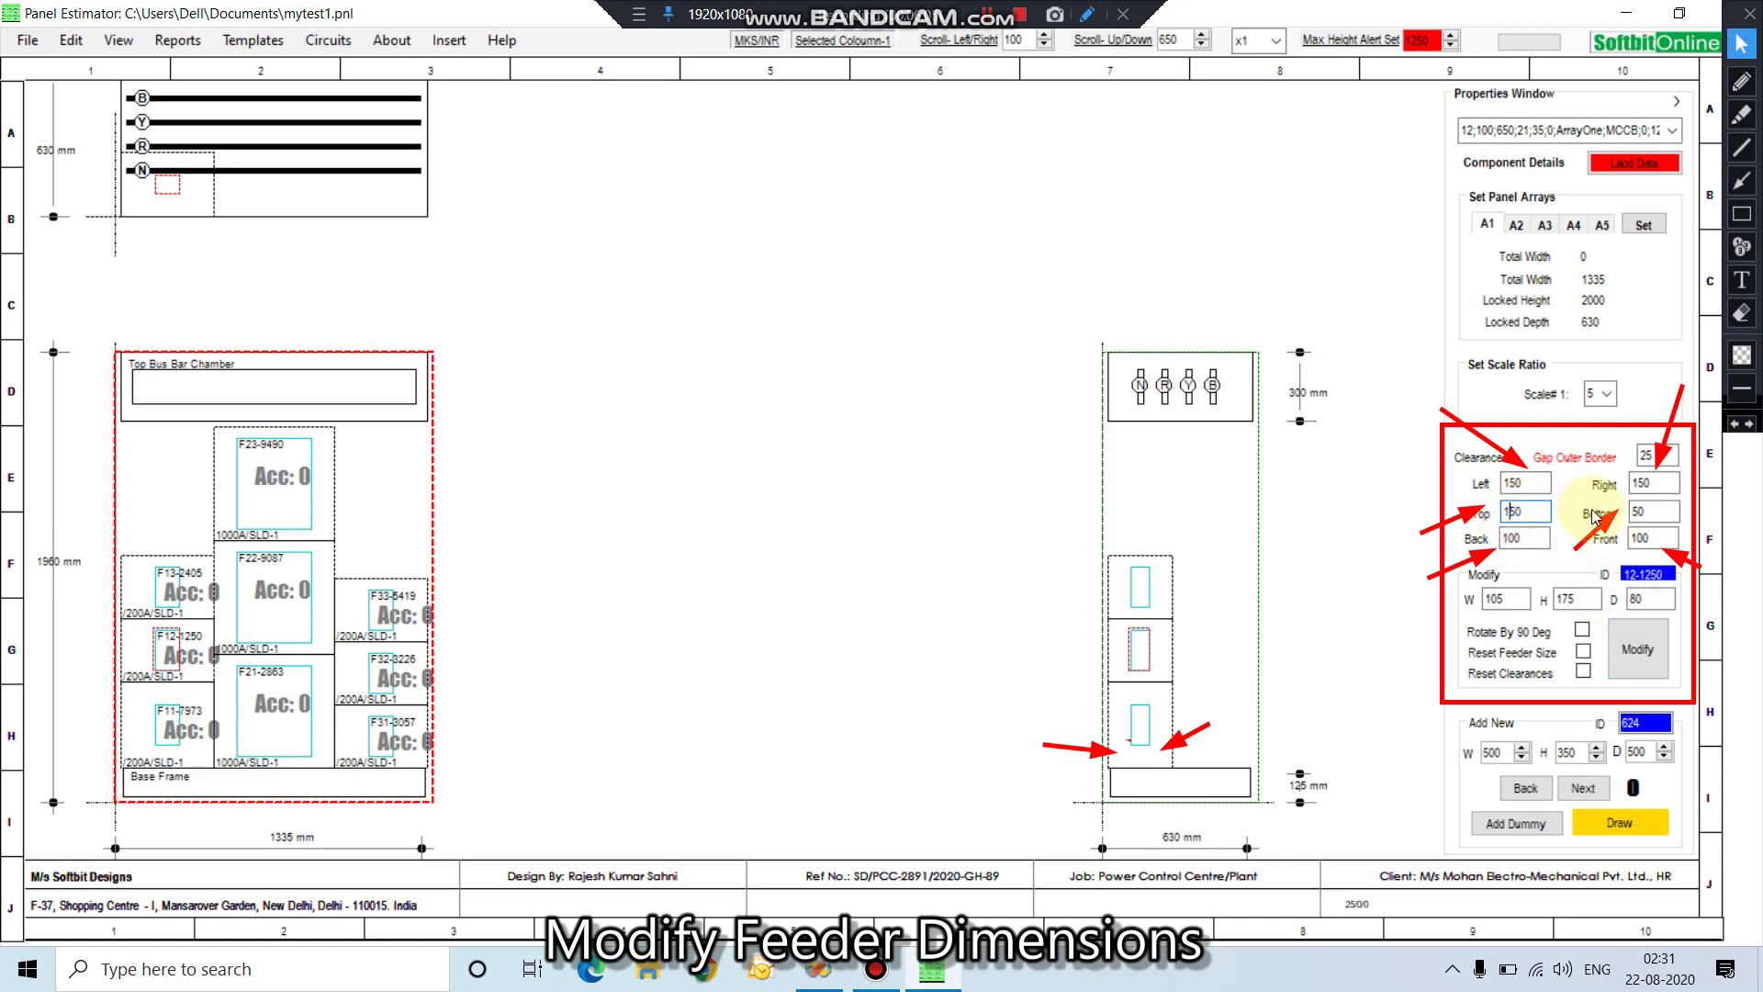
pyautogui.click(1634, 512)
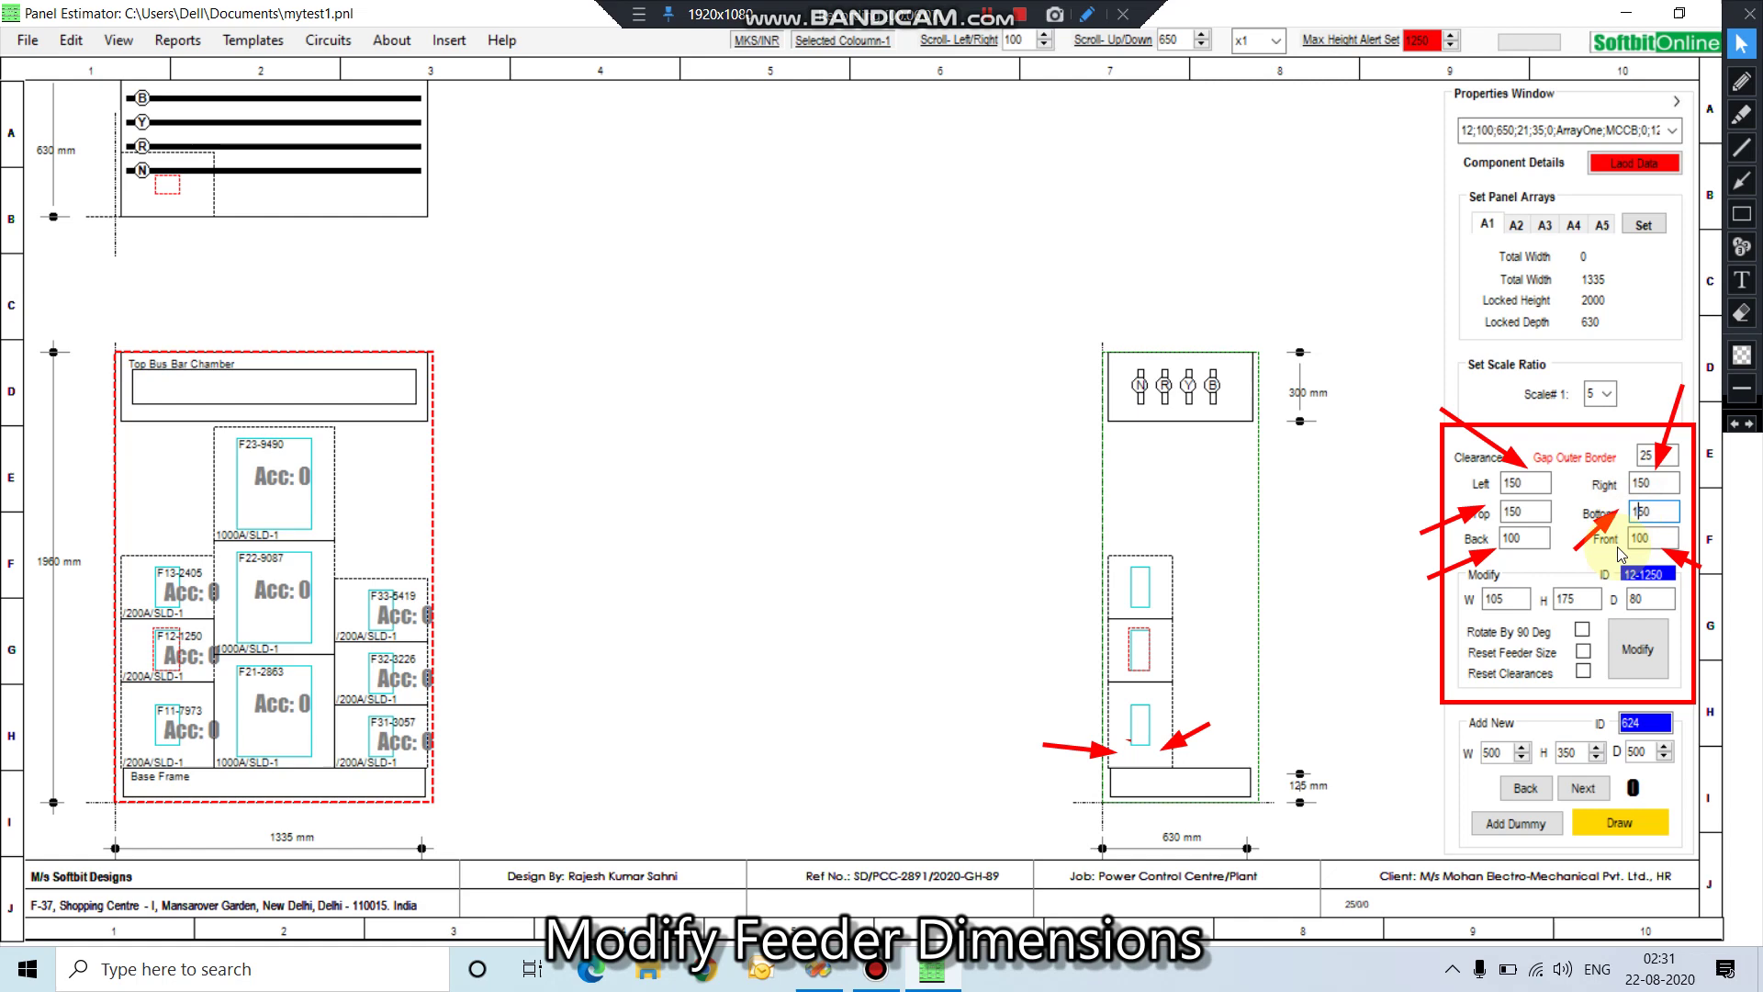
pyautogui.click(1583, 672)
pyautogui.click(1632, 652)
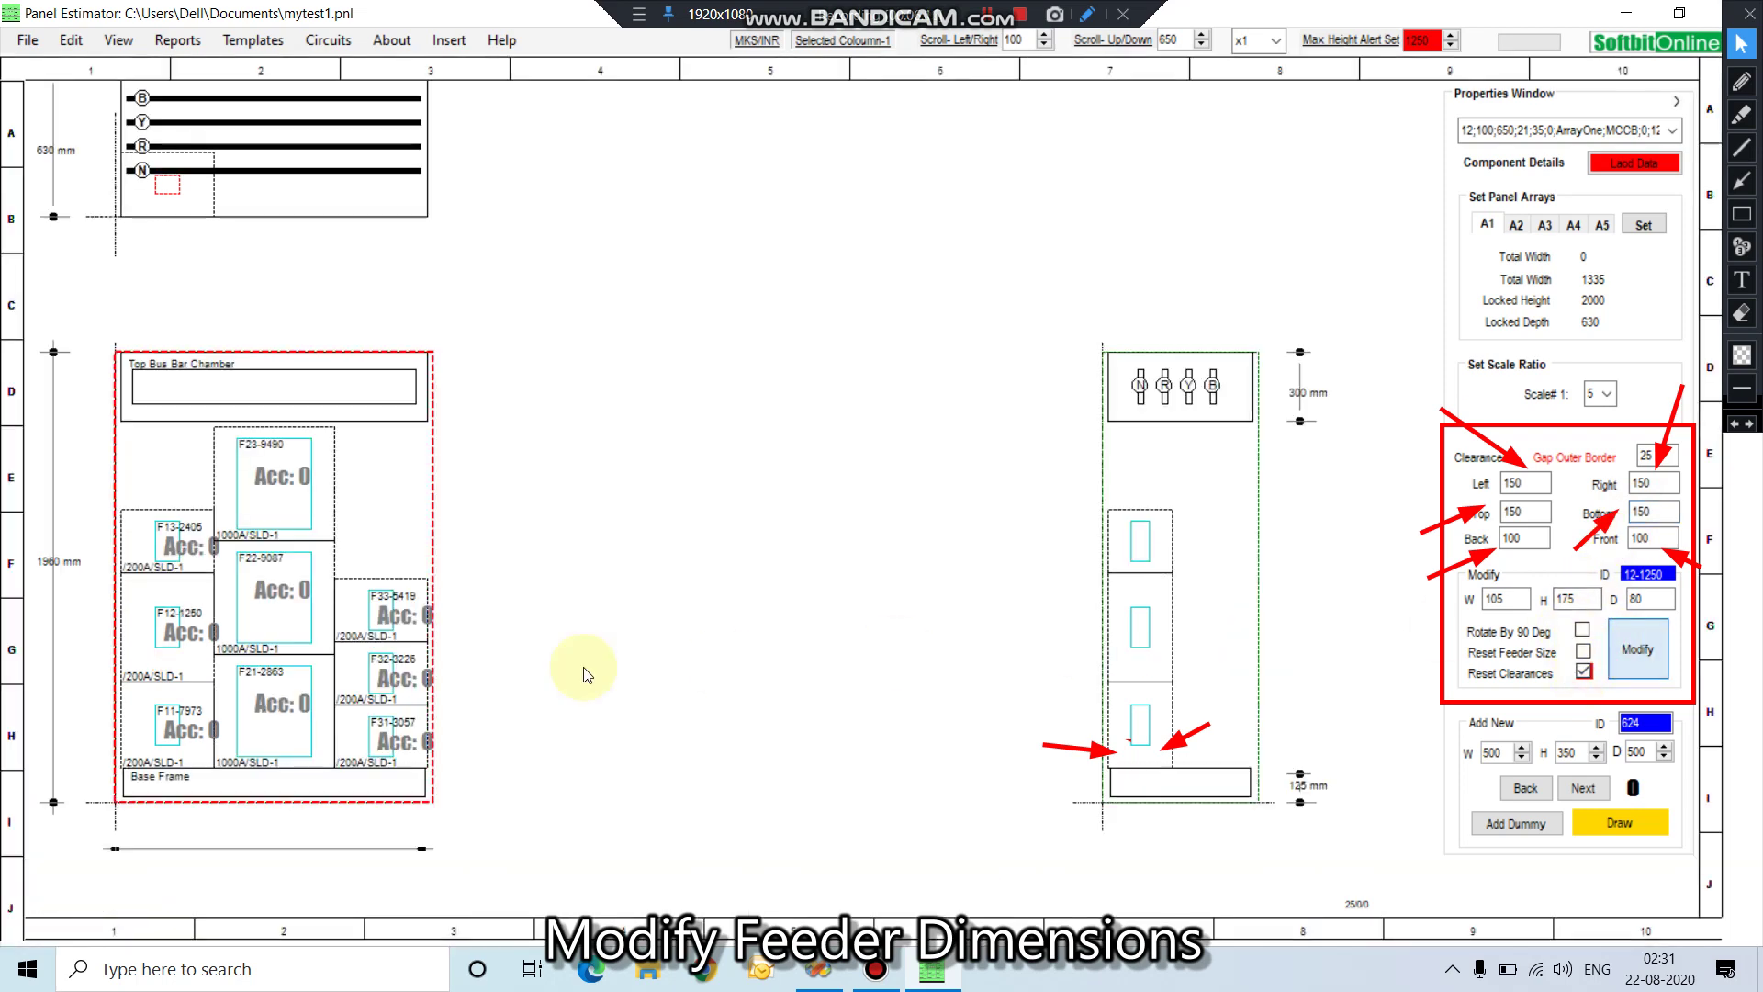
# Apply 150 Top and Bottom clearances to feeder F13-2405 with Reset Clearances.
pyautogui.click(163, 566)
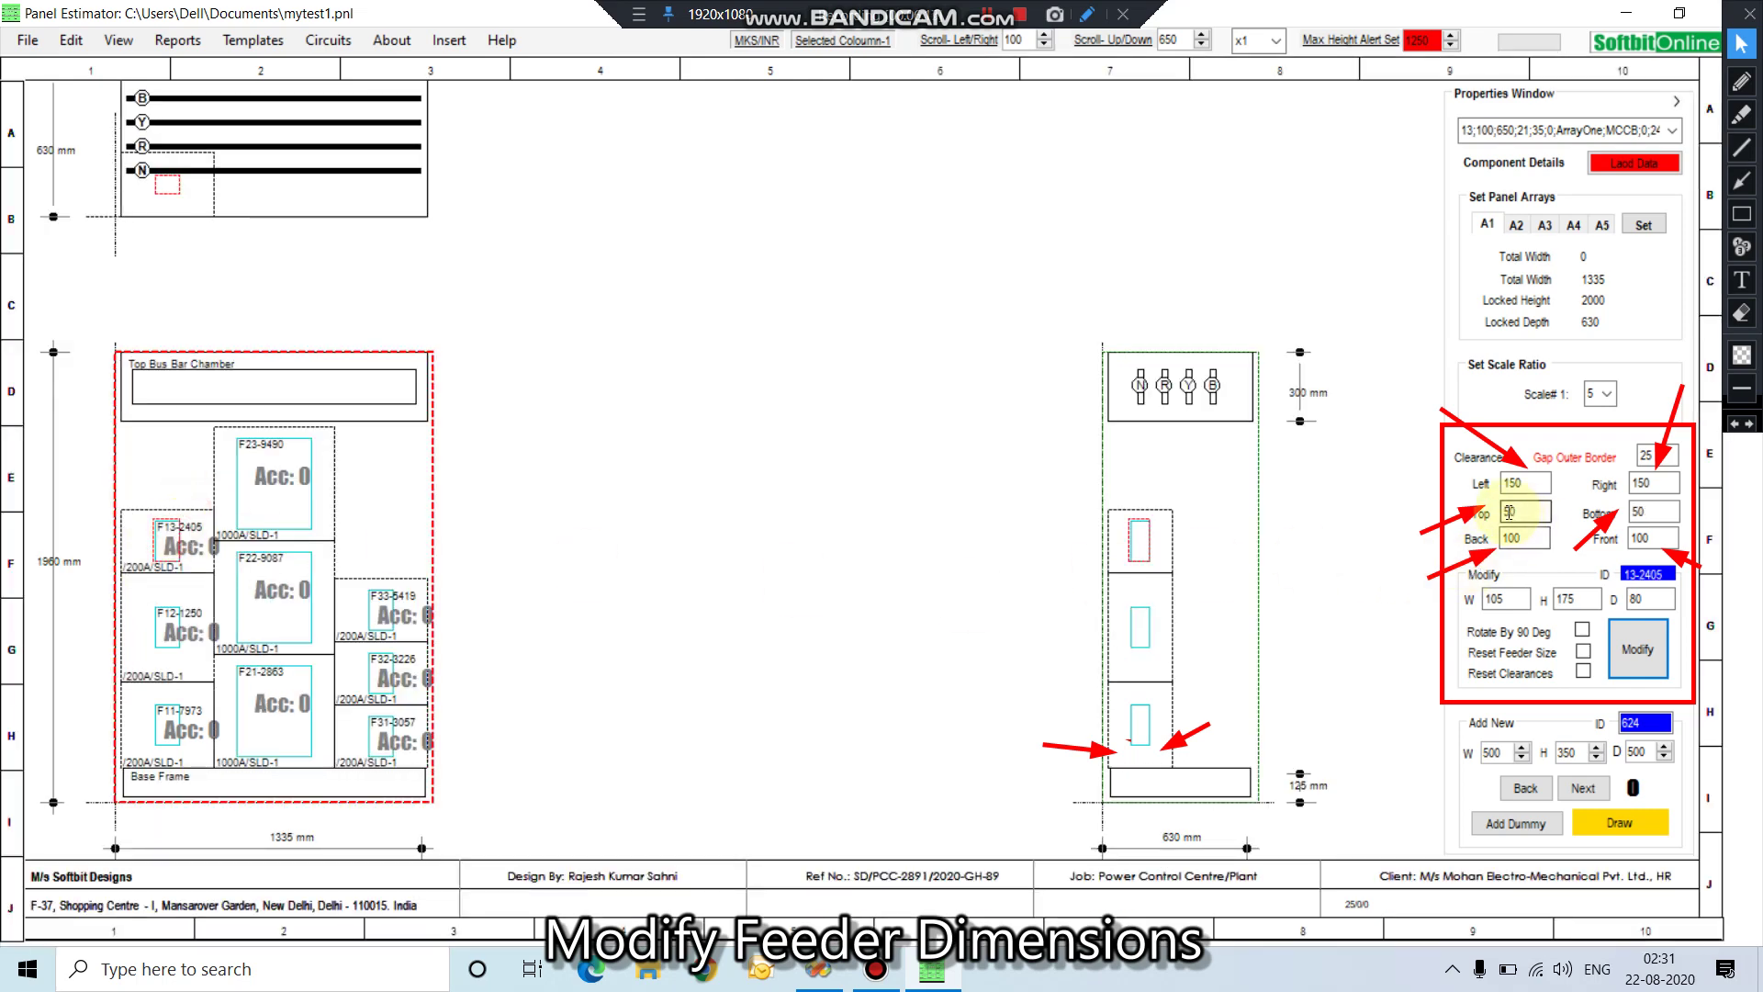
pyautogui.click(1508, 512)
pyautogui.write('1')
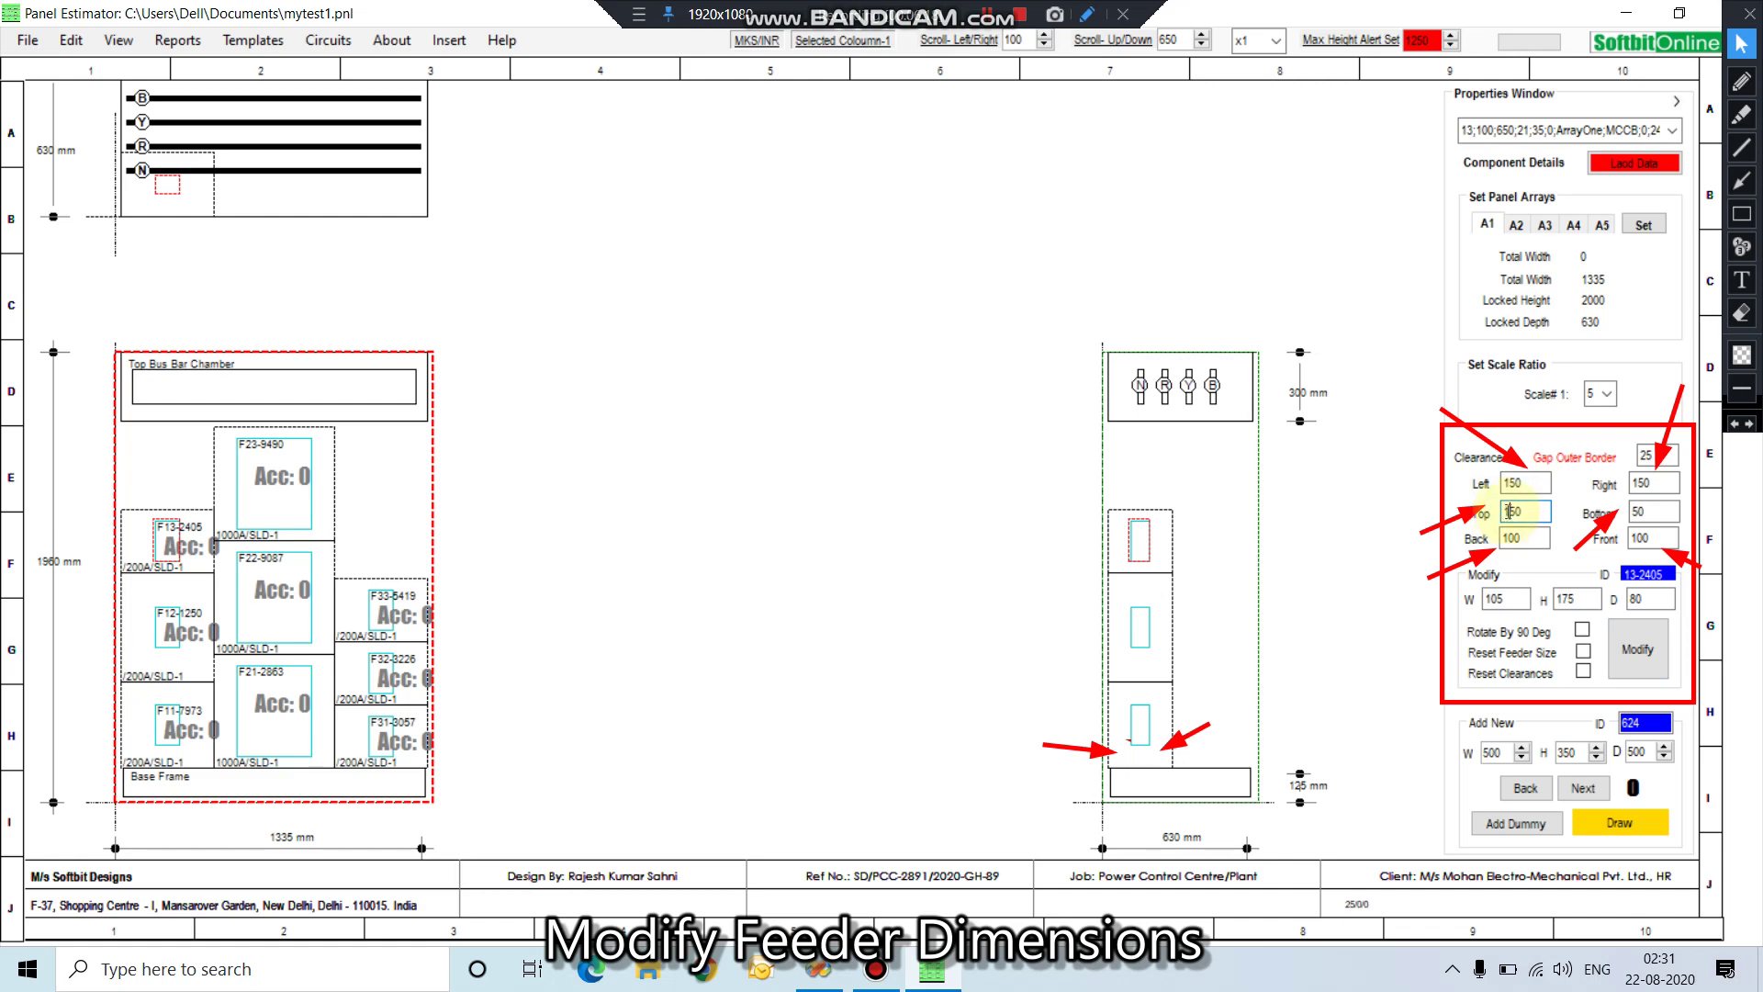
pyautogui.click(1633, 511)
pyautogui.write('1')
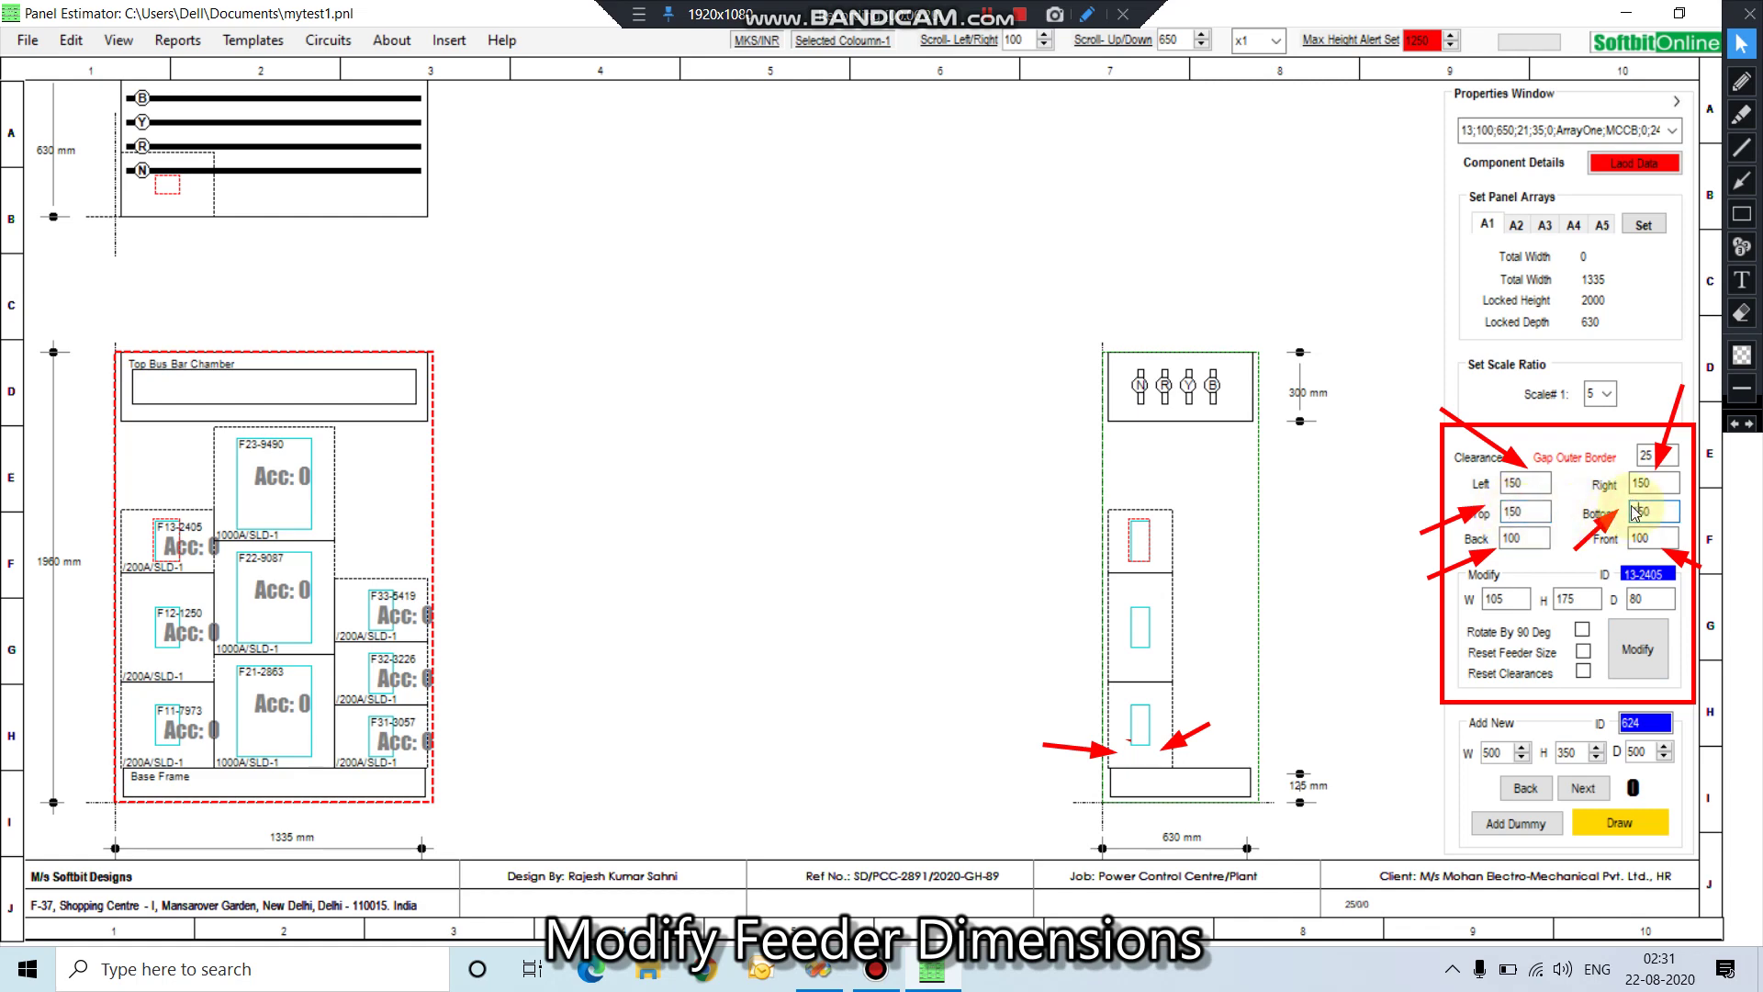
pyautogui.click(1584, 671)
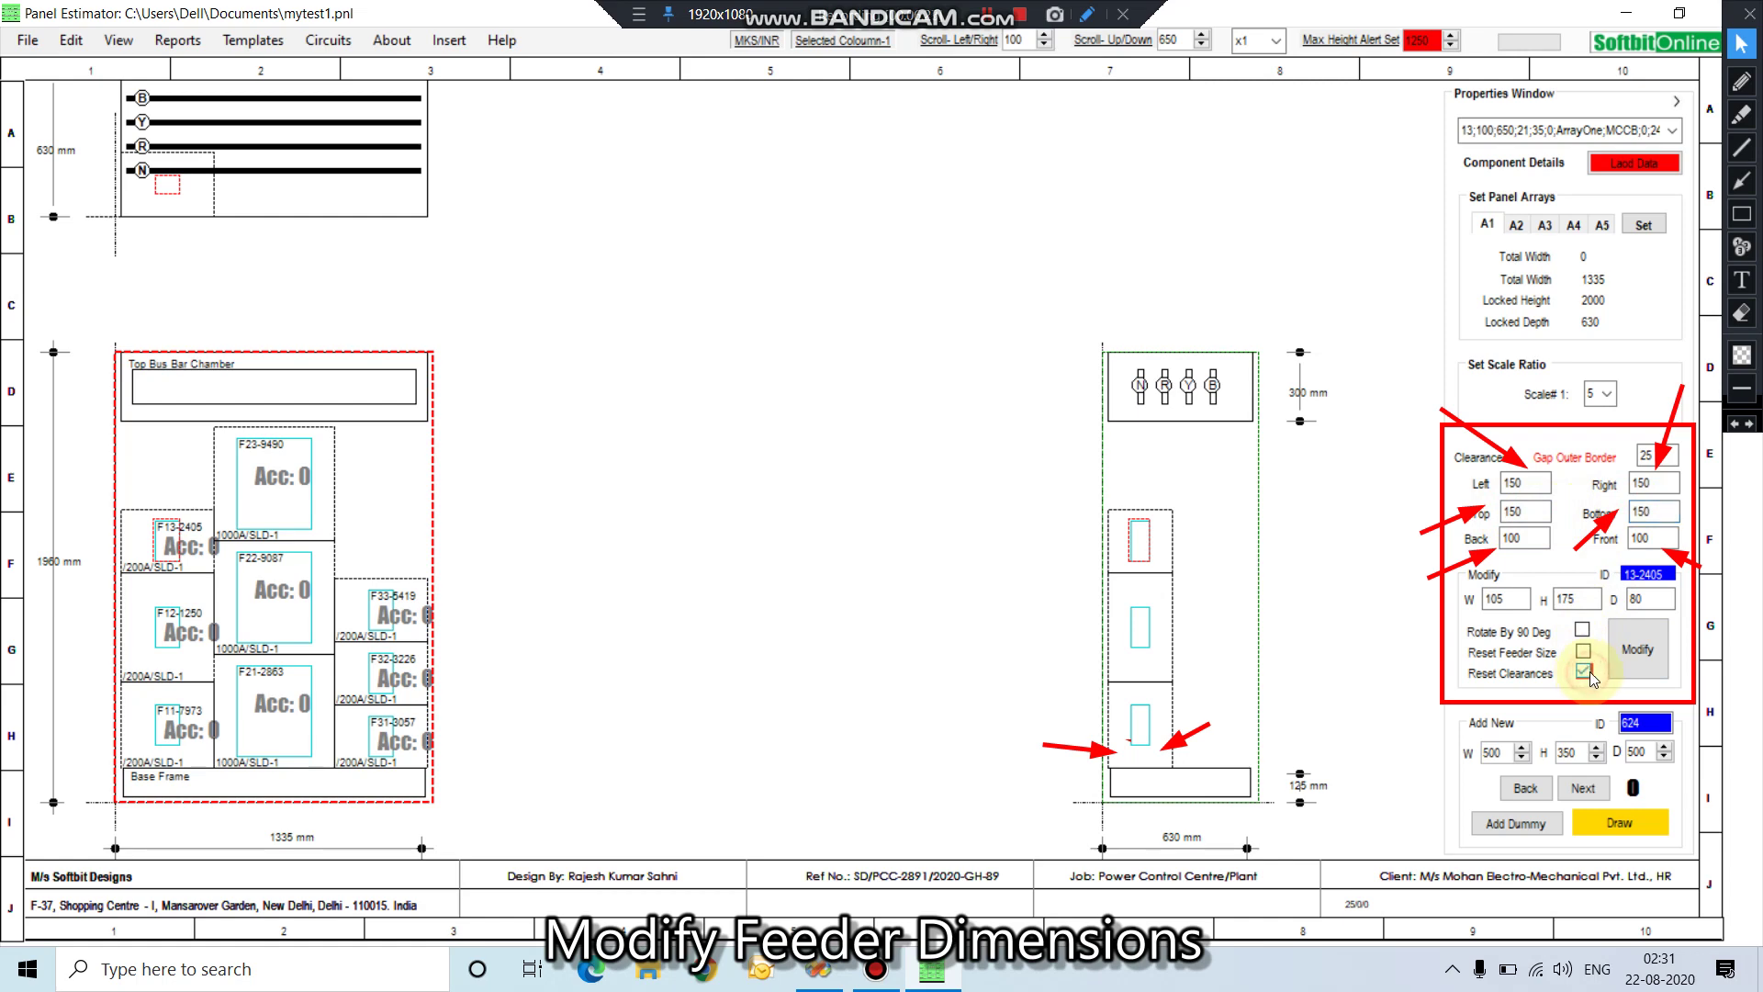
pyautogui.click(1638, 649)
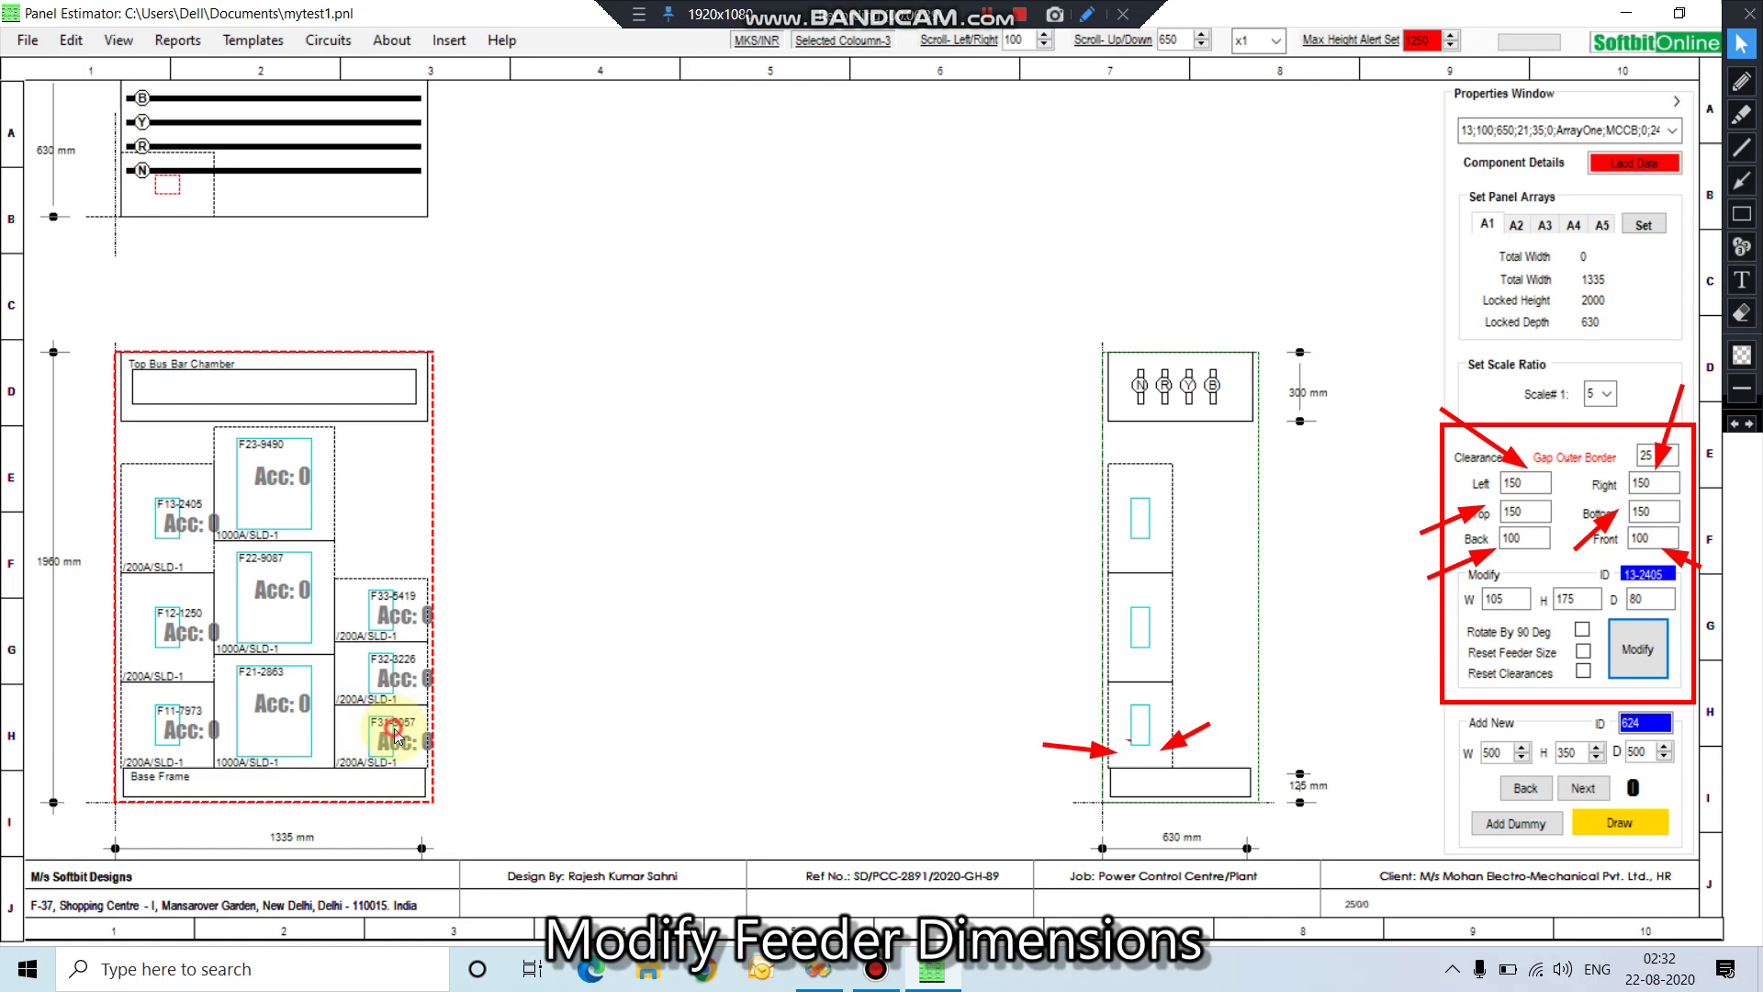
# Select feeder F31-3057 and apply 100 Top and Bottom clearances.
pyautogui.click(306, 684)
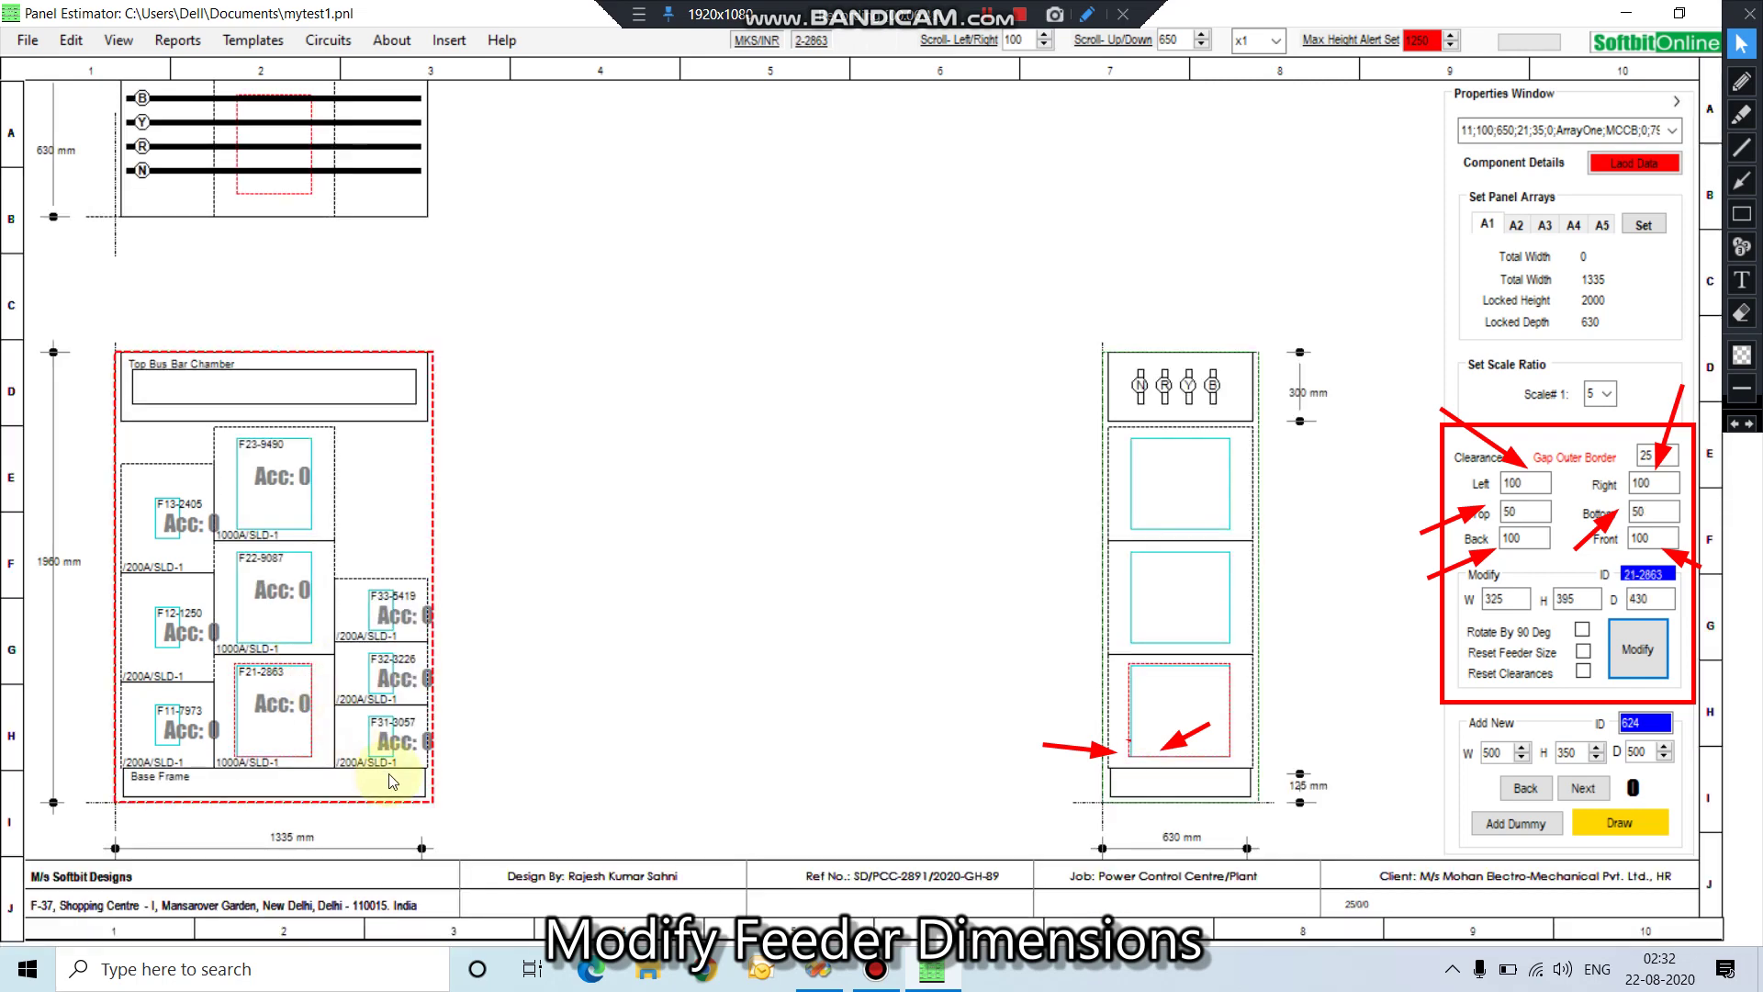
pyautogui.click(370, 755)
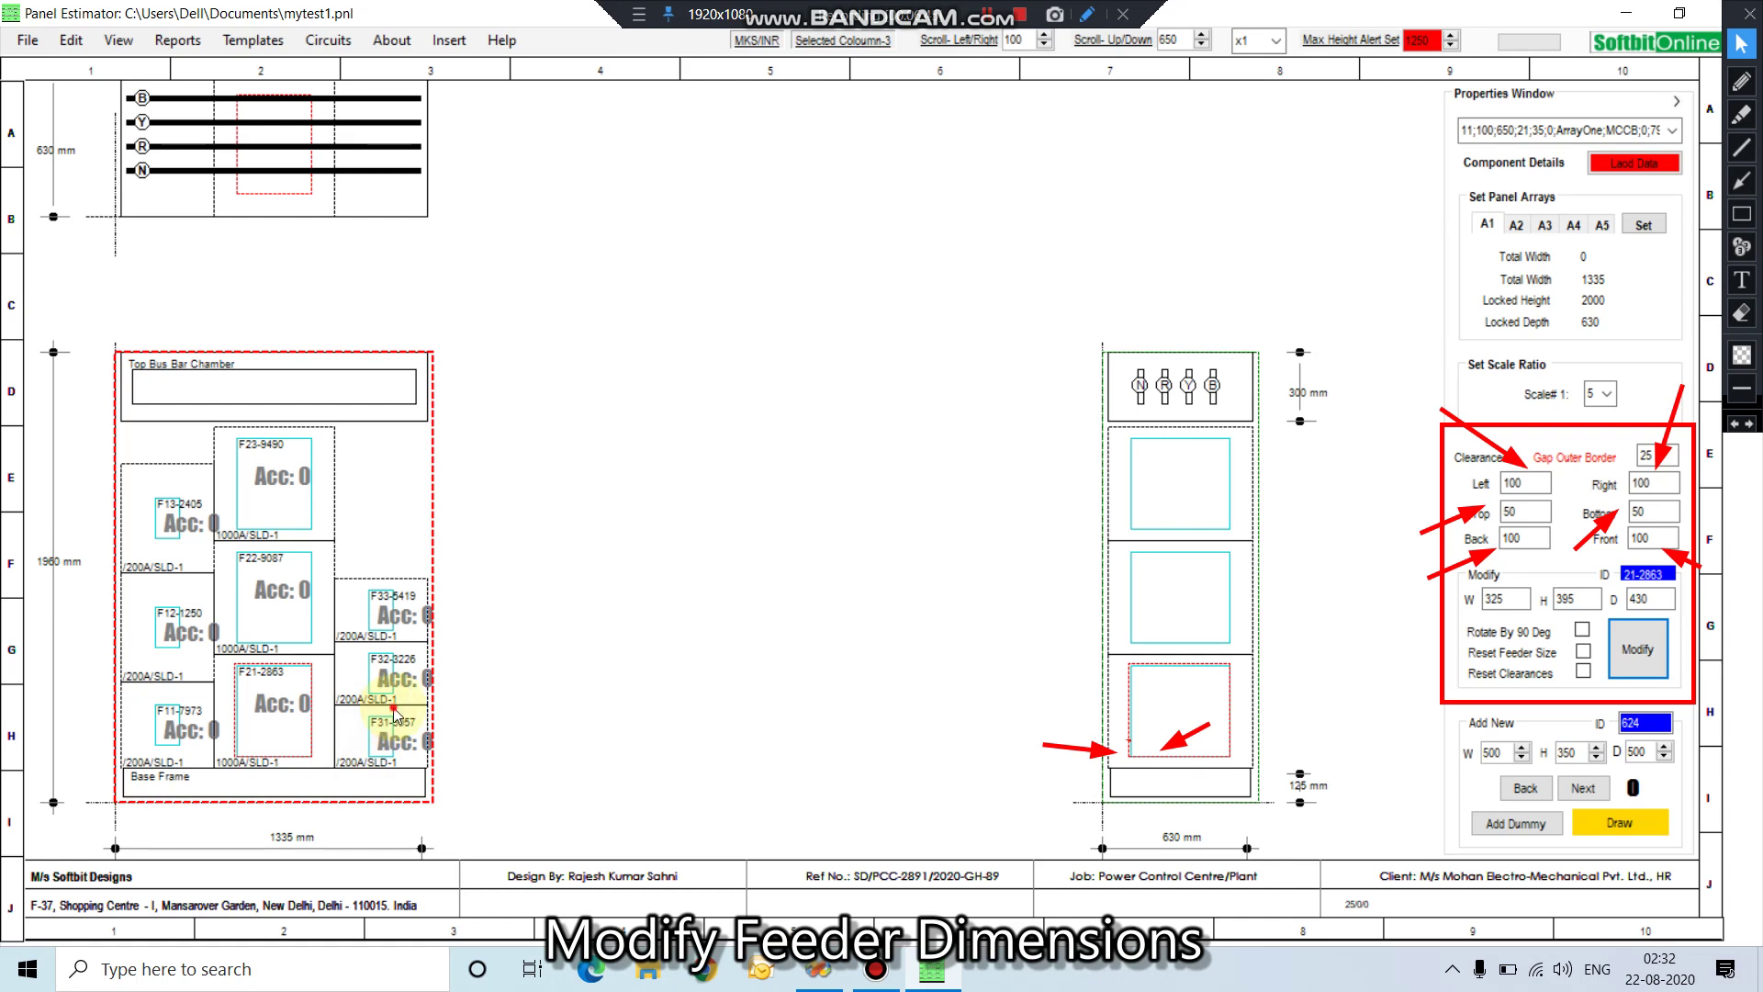
pyautogui.click(386, 720)
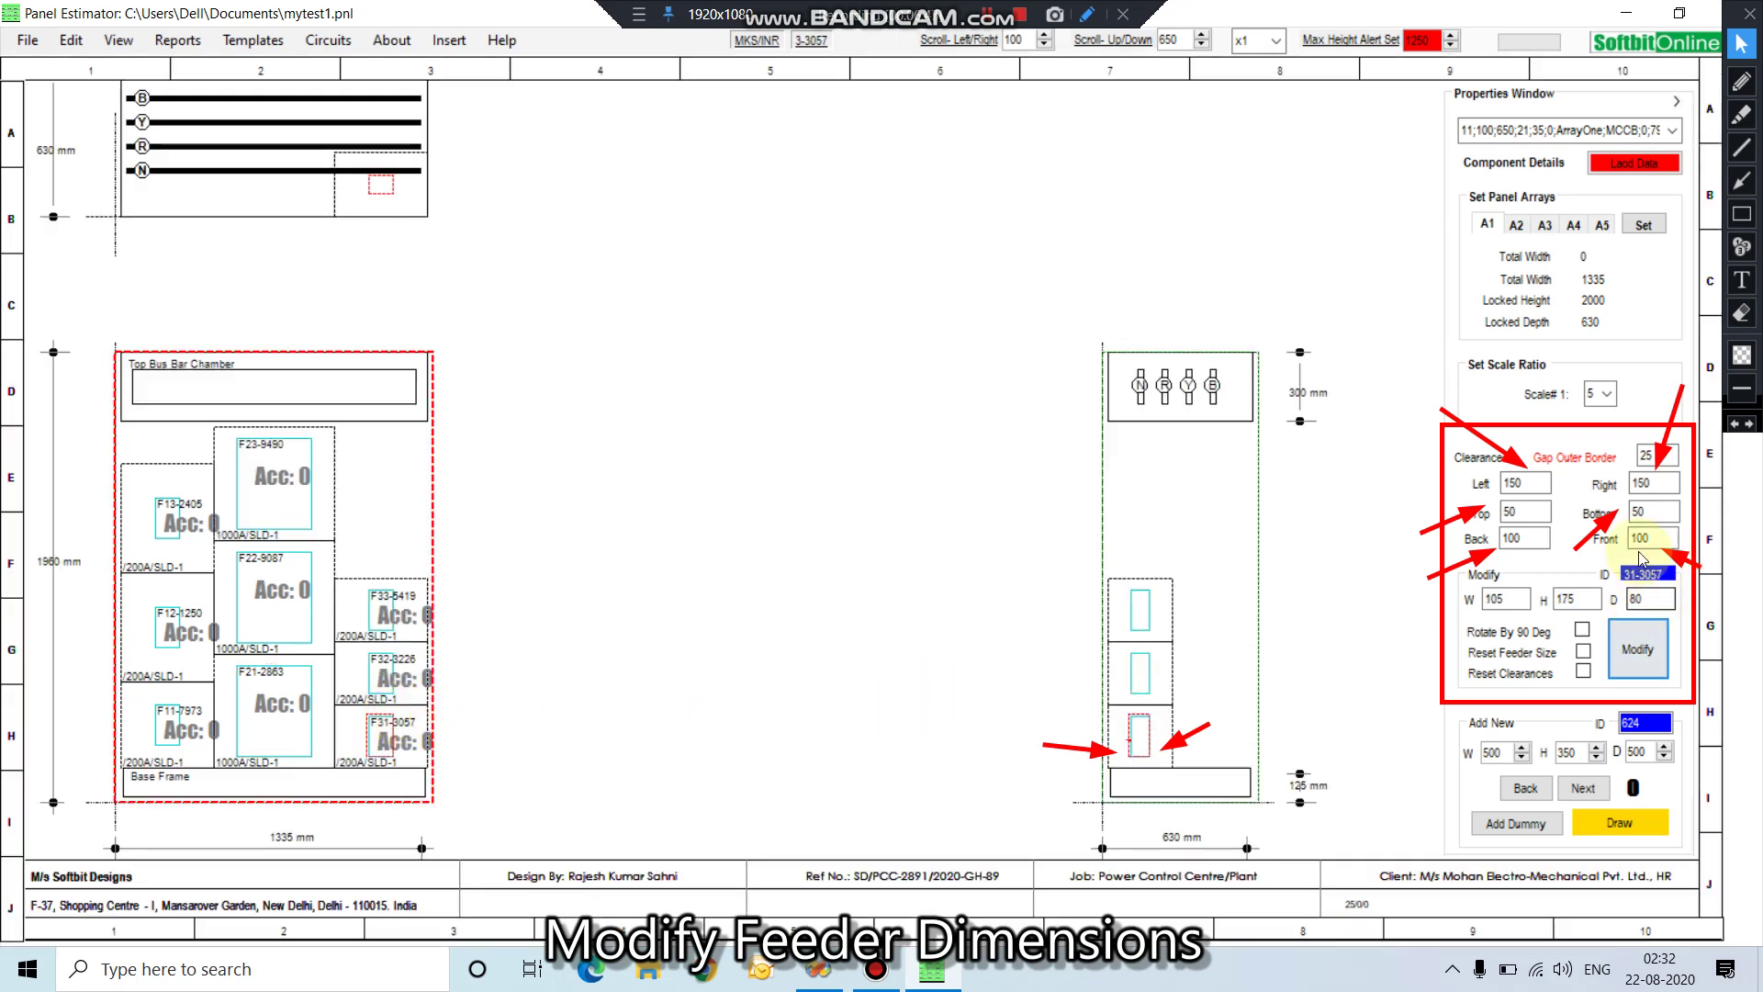
pyautogui.click(1512, 516)
pyautogui.press('BackSpace')
pyautogui.press('BackSpace')
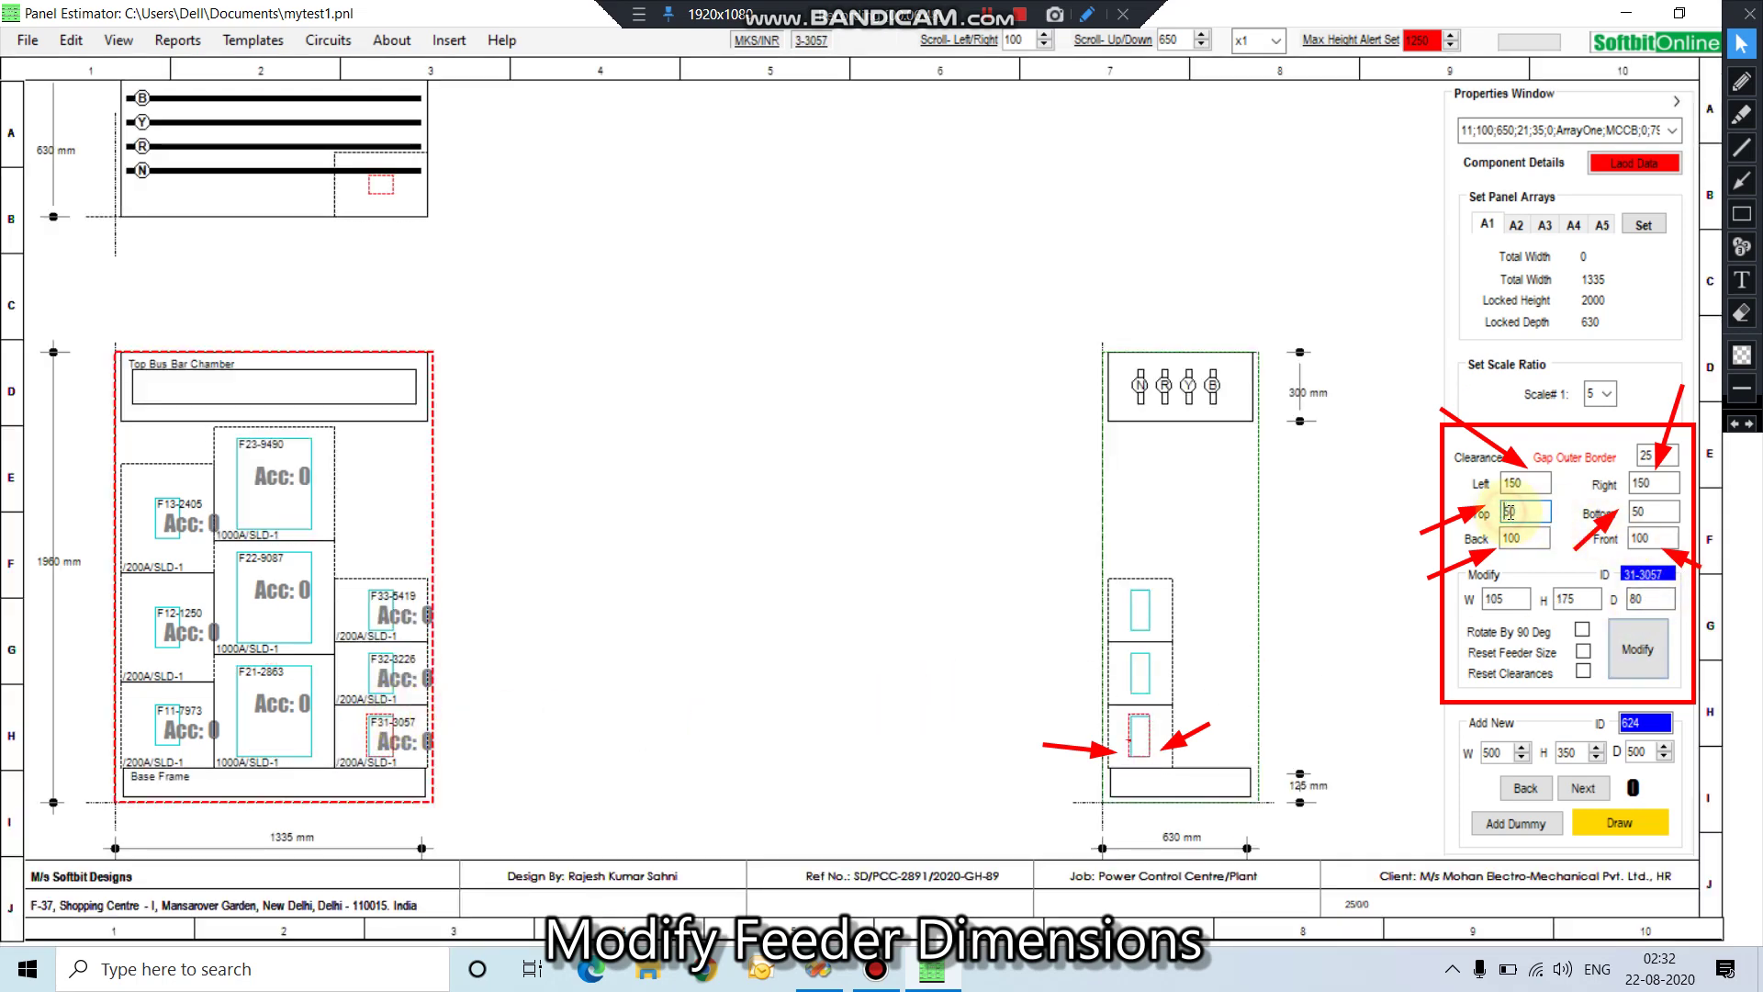
pyautogui.write('10')
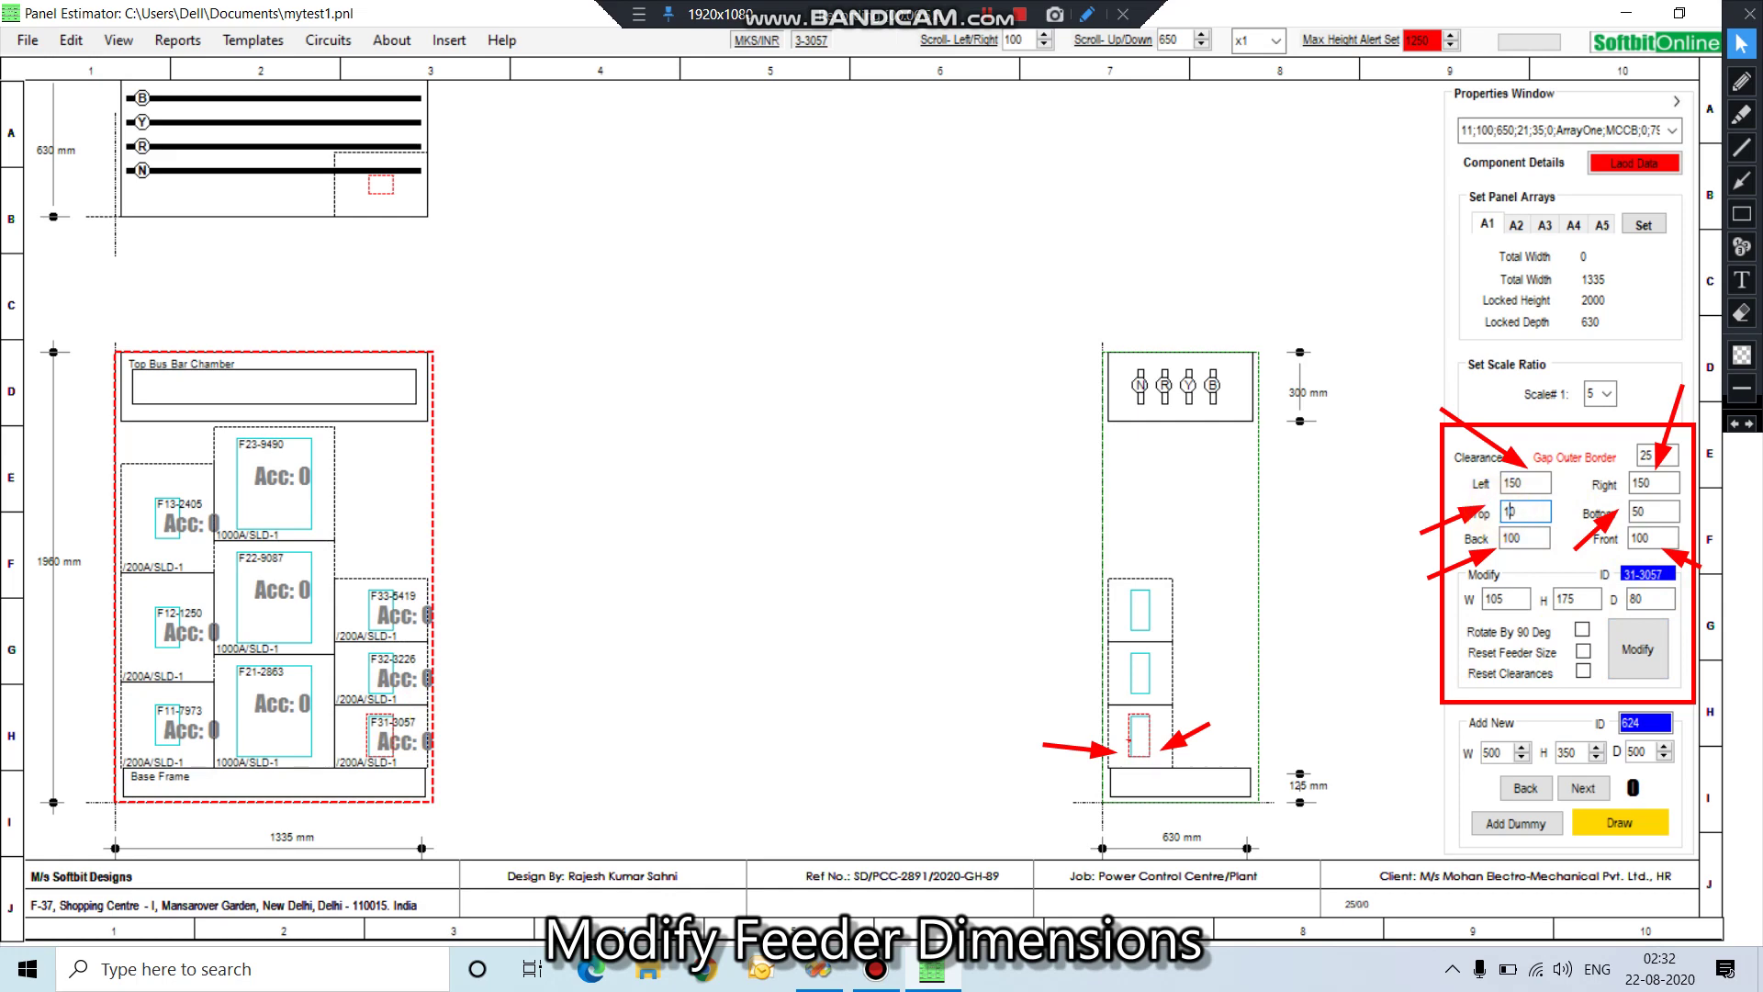
pyautogui.write('0')
pyautogui.click(1638, 512)
pyautogui.press('BackSpace')
pyautogui.press('BackSpace')
pyautogui.write('100')
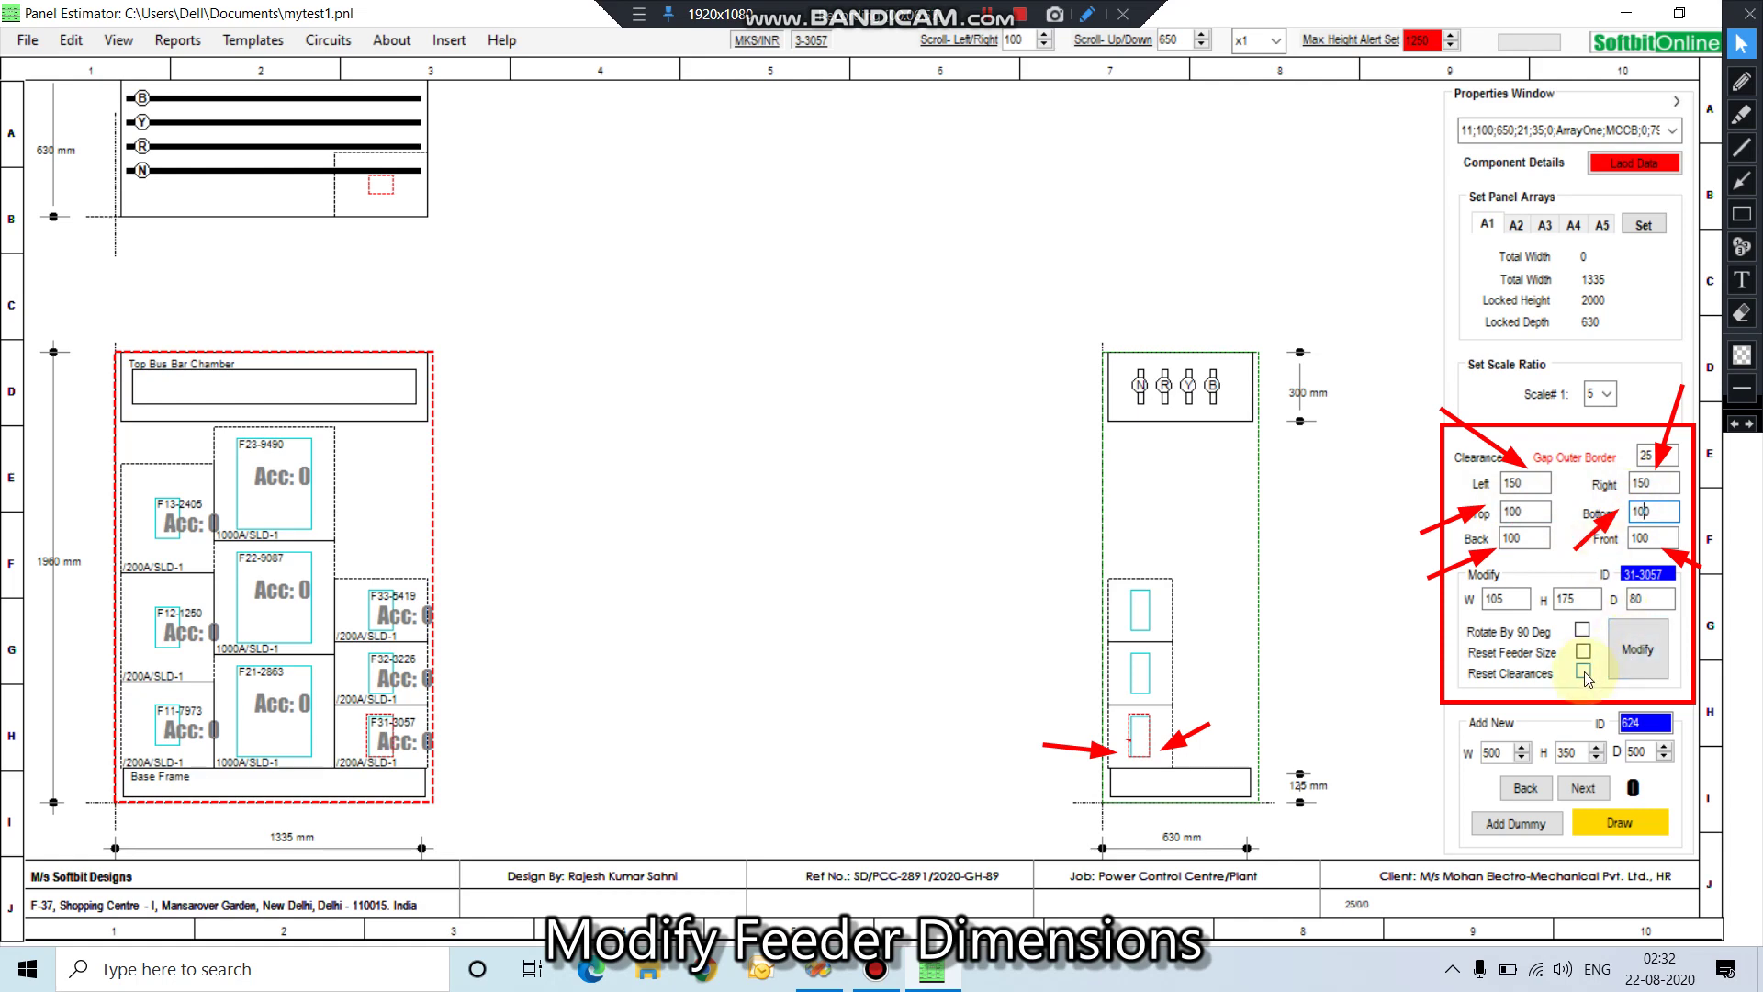
pyautogui.click(1633, 652)
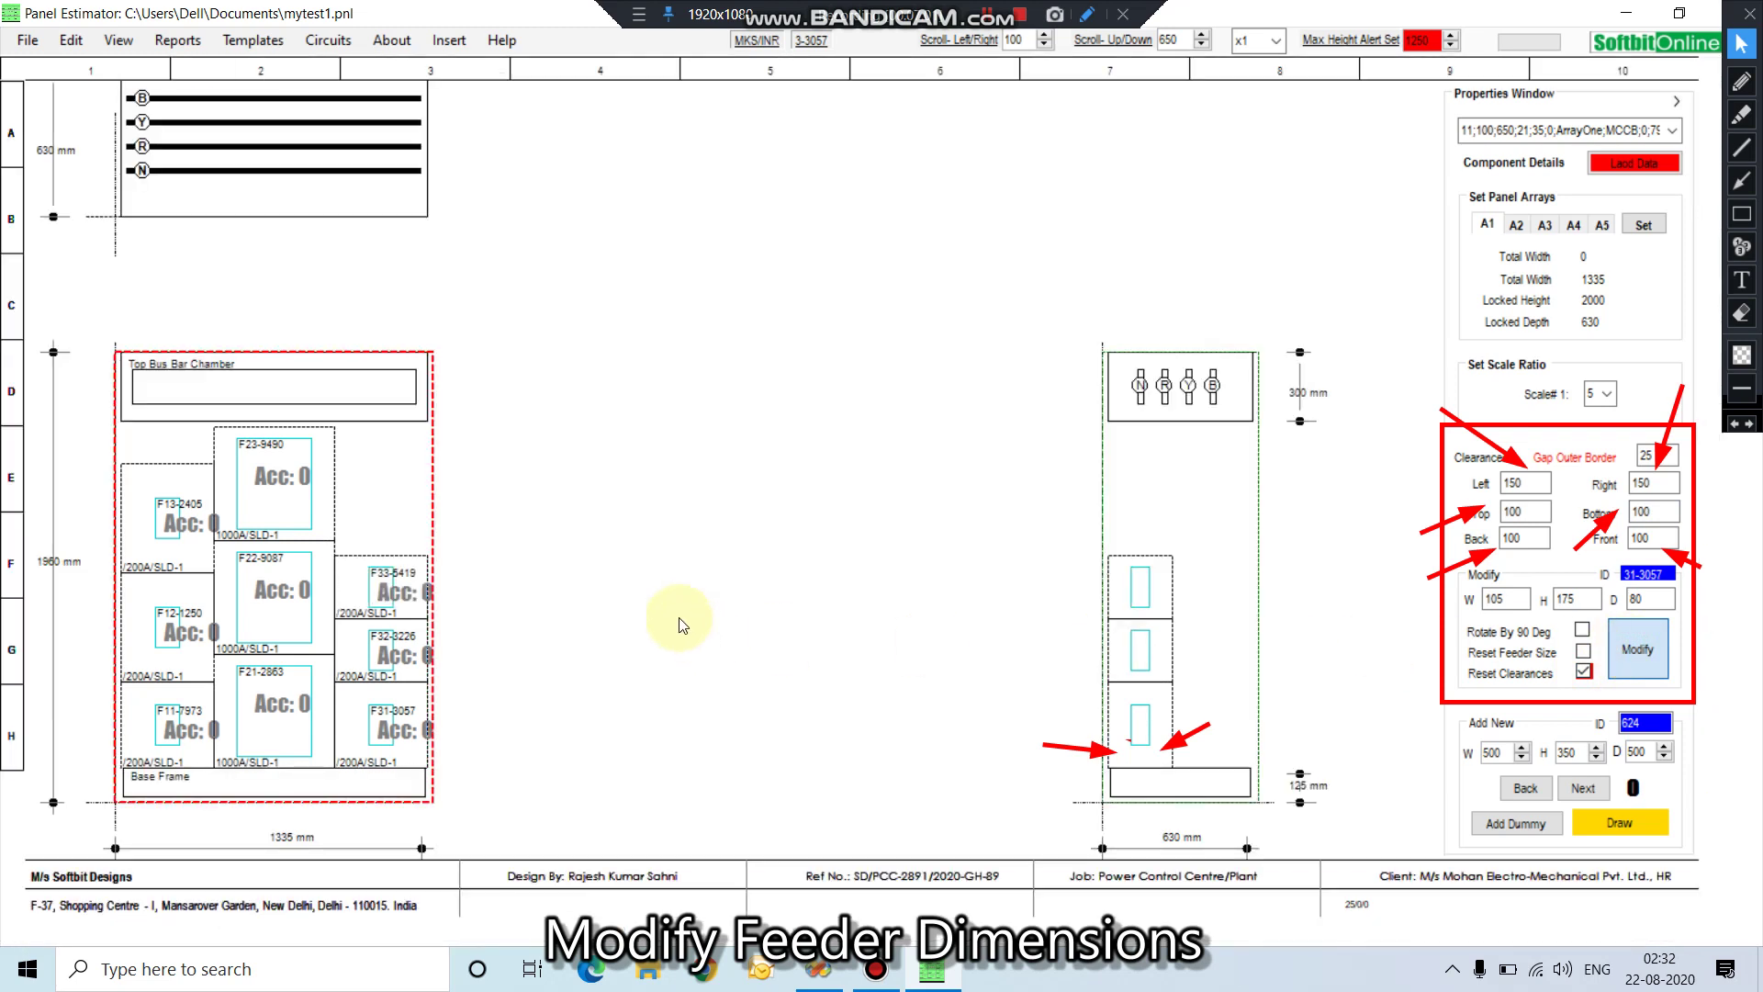
pyautogui.click(387, 643)
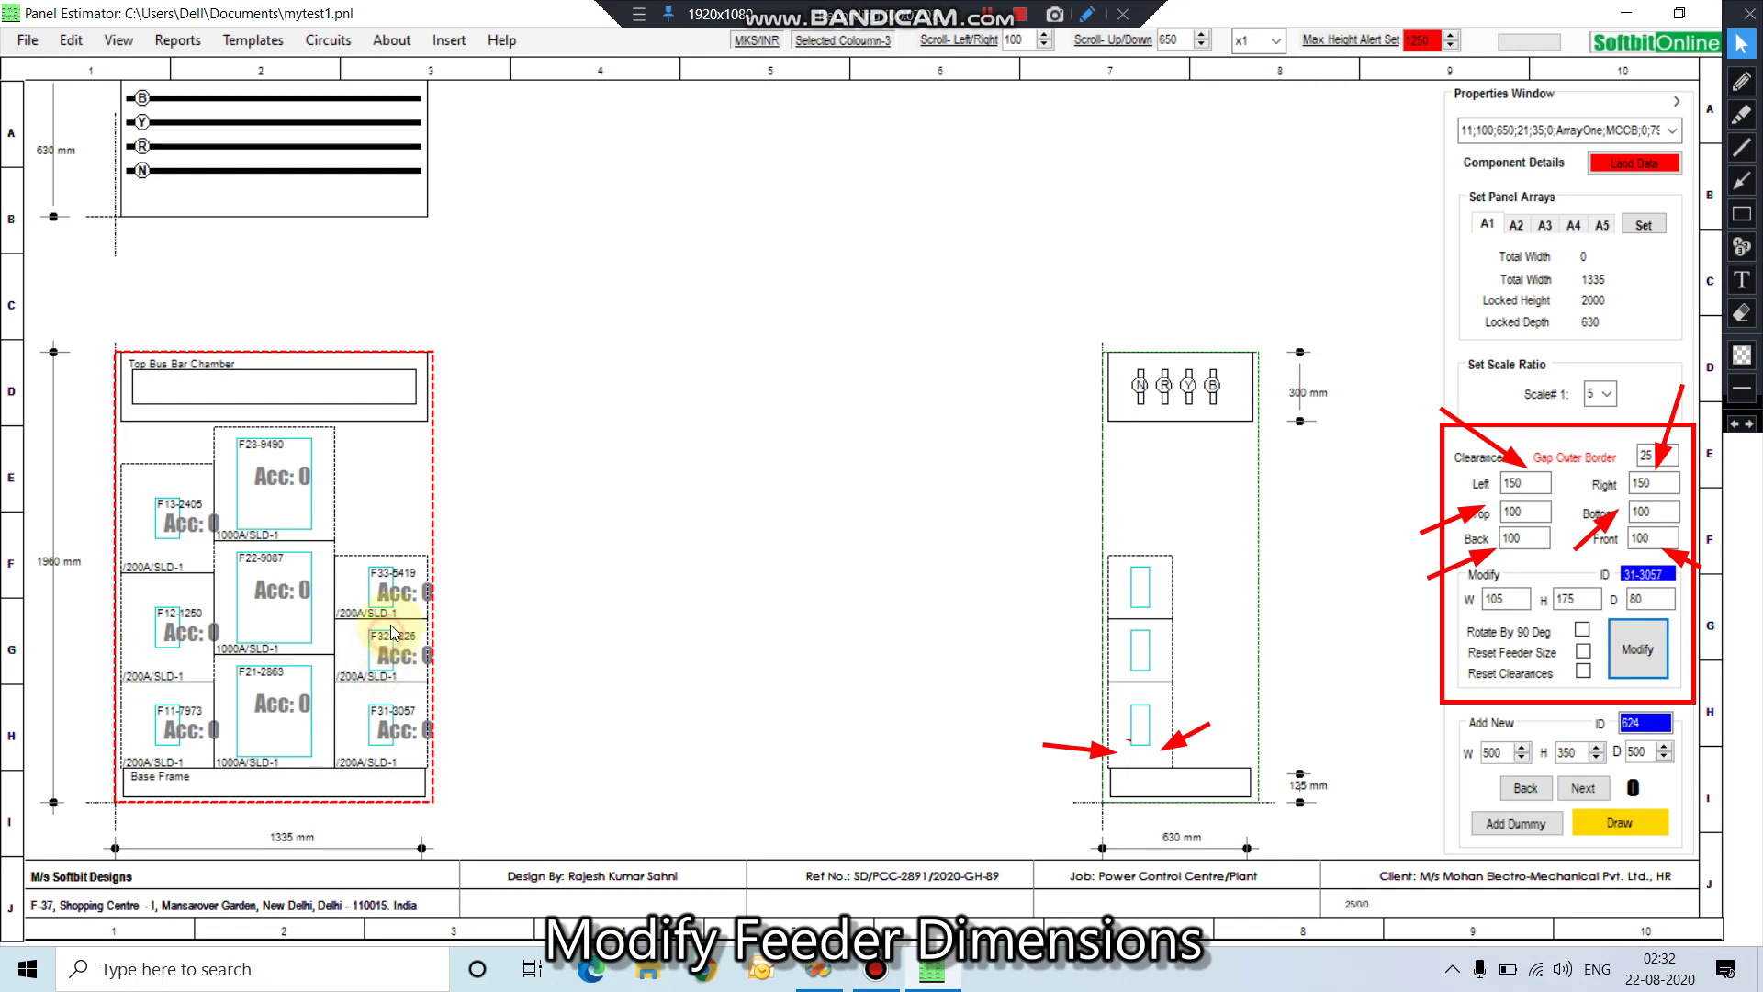
# Apply 150 Top and Bottom clearances to feeder F32-3226 with Reset Clearances.
pyautogui.click(355, 673)
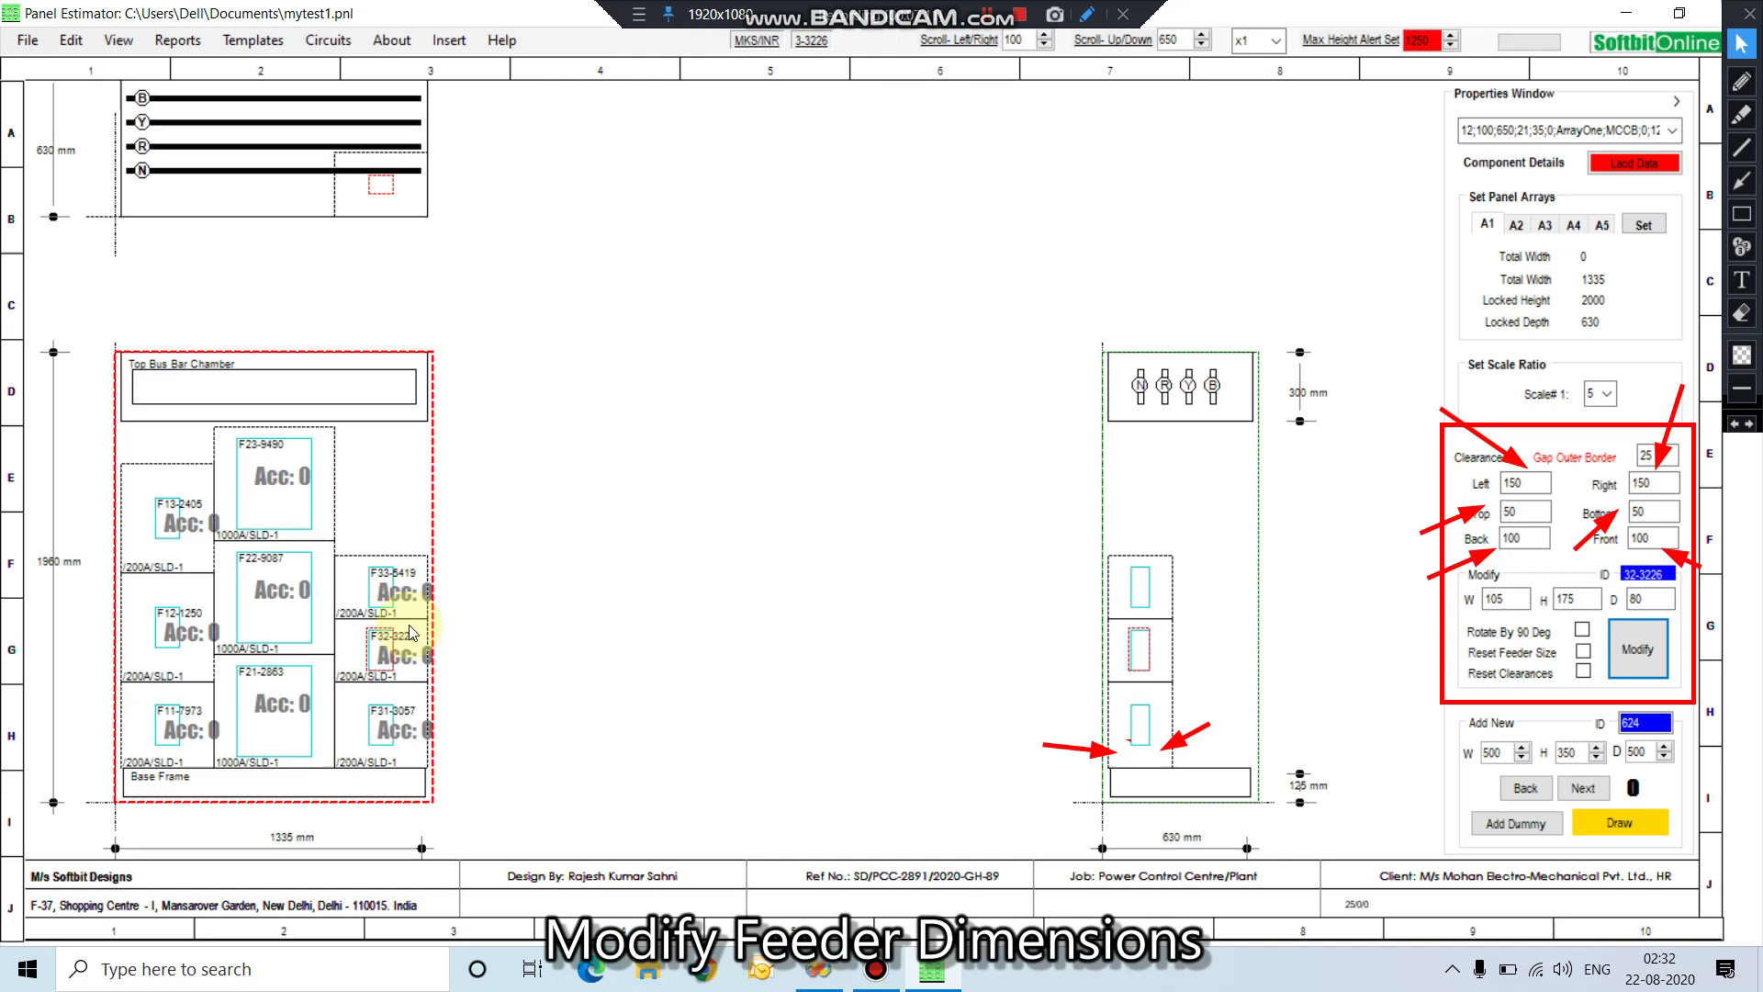
pyautogui.click(1506, 510)
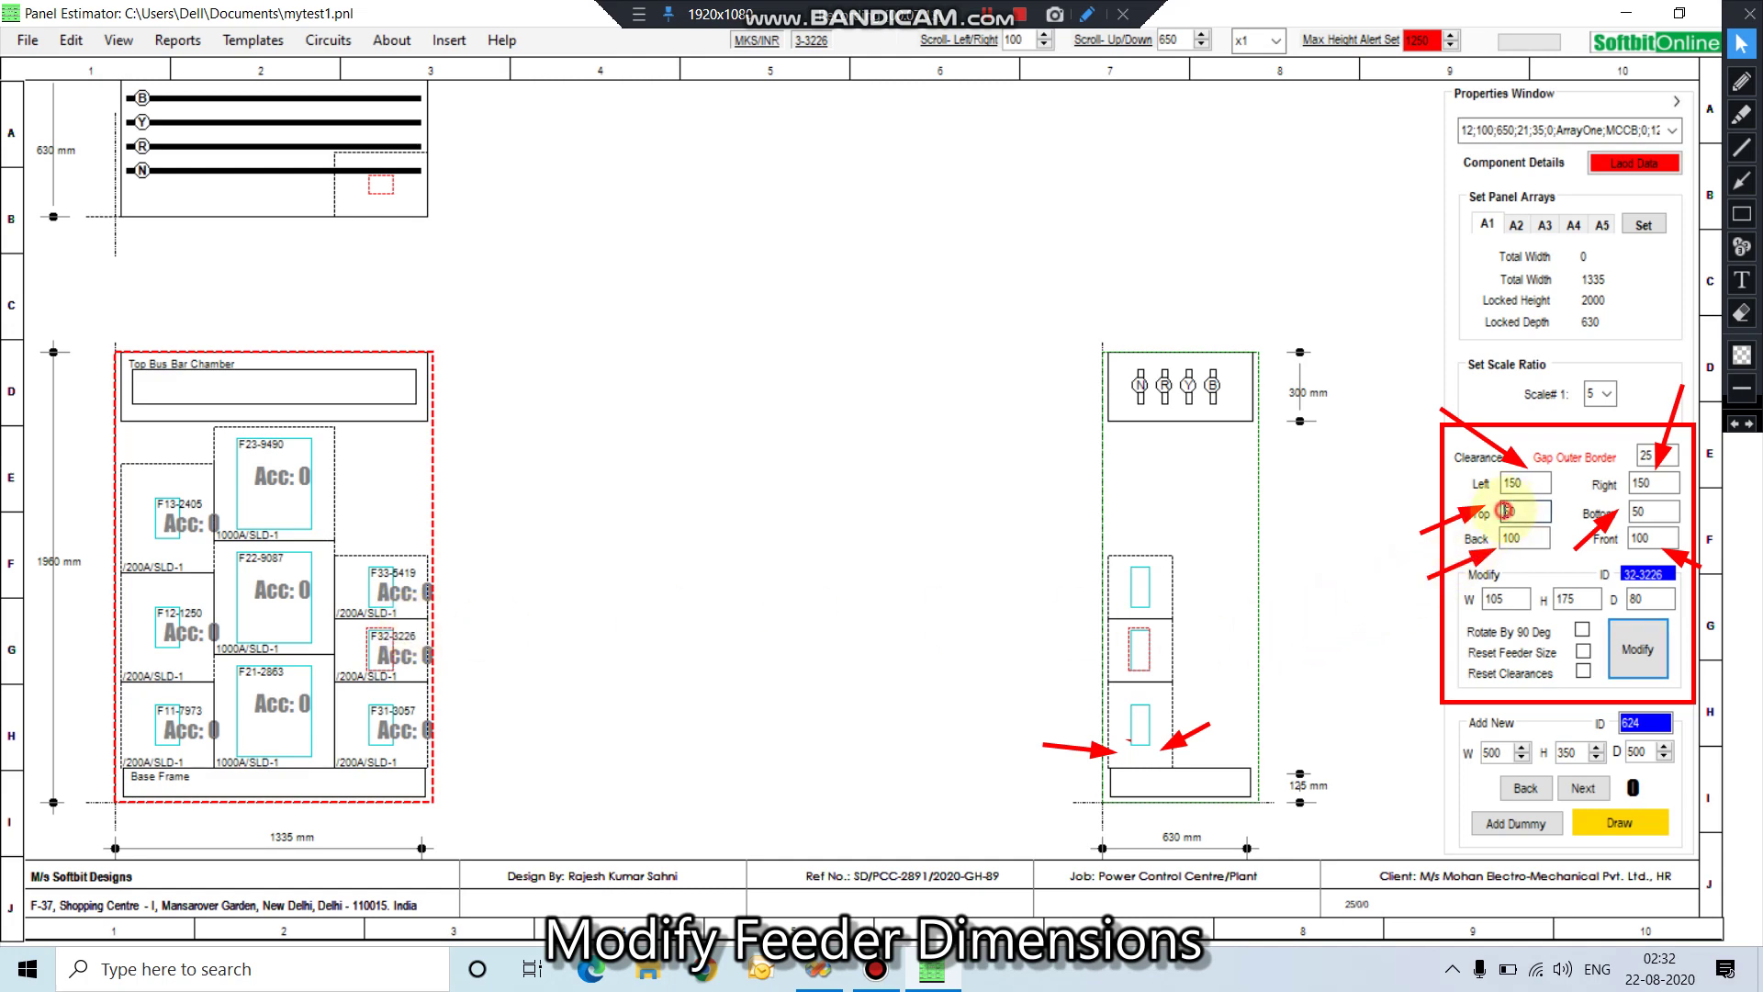
pyautogui.write('1')
pyautogui.click(1634, 512)
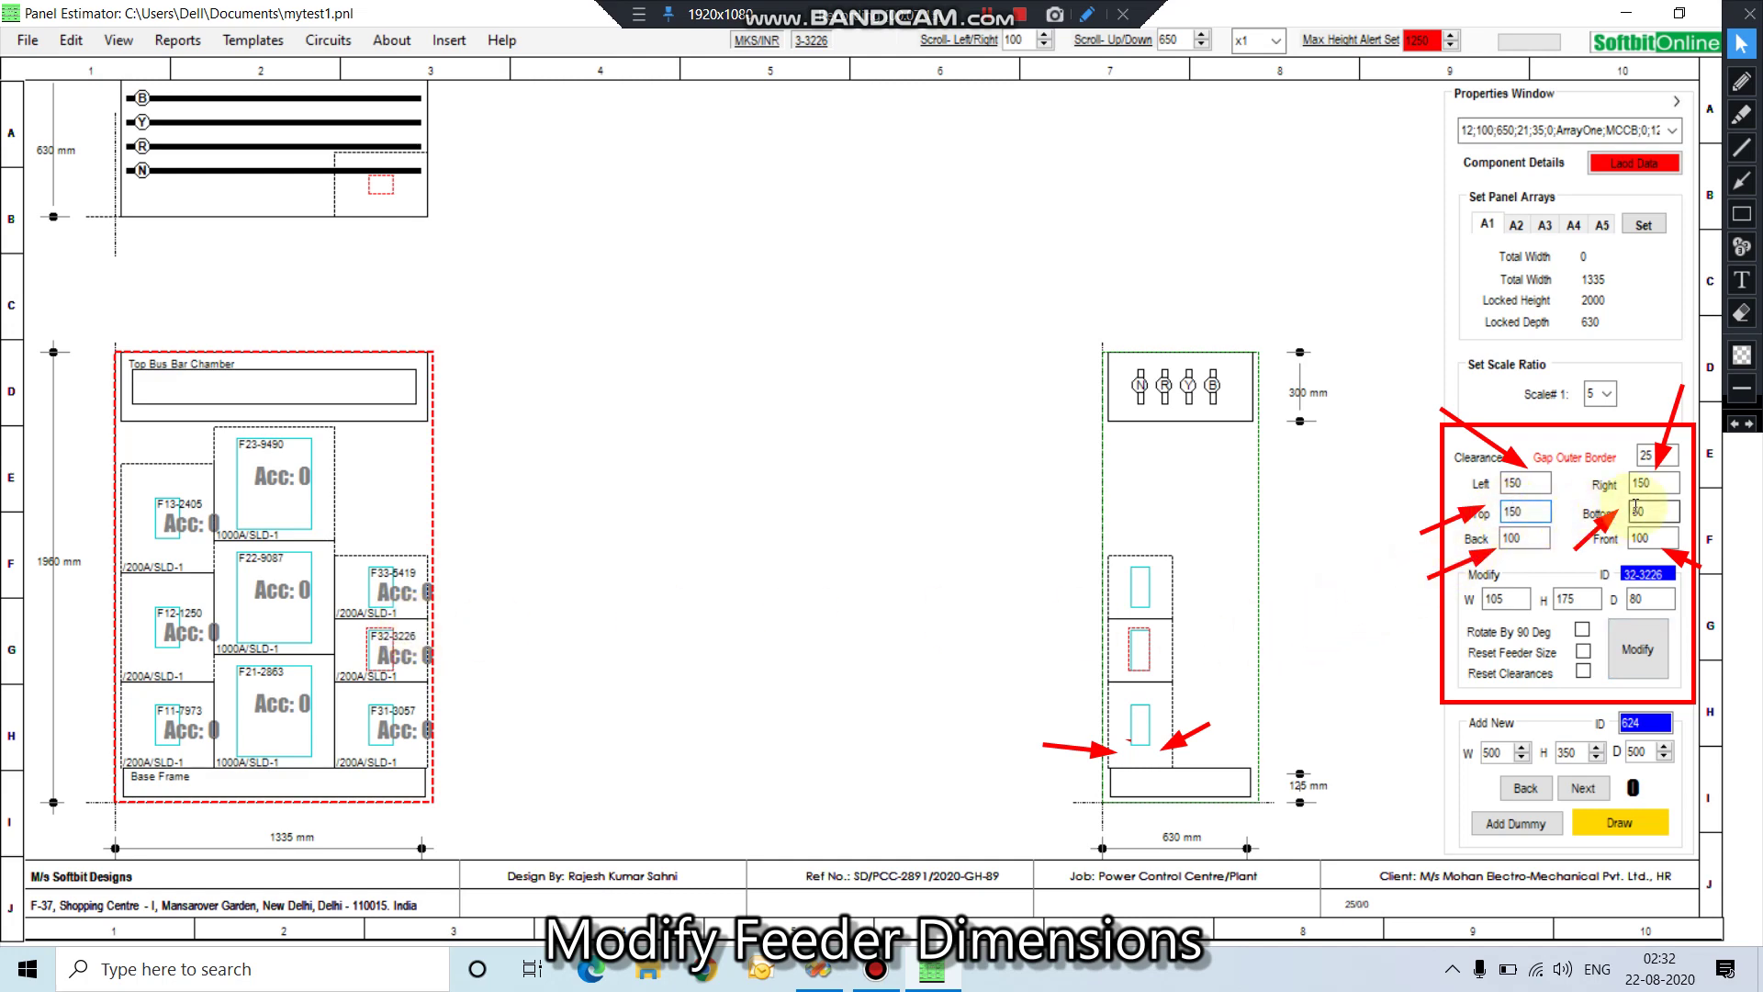
pyautogui.write('15')
pyautogui.click(1584, 671)
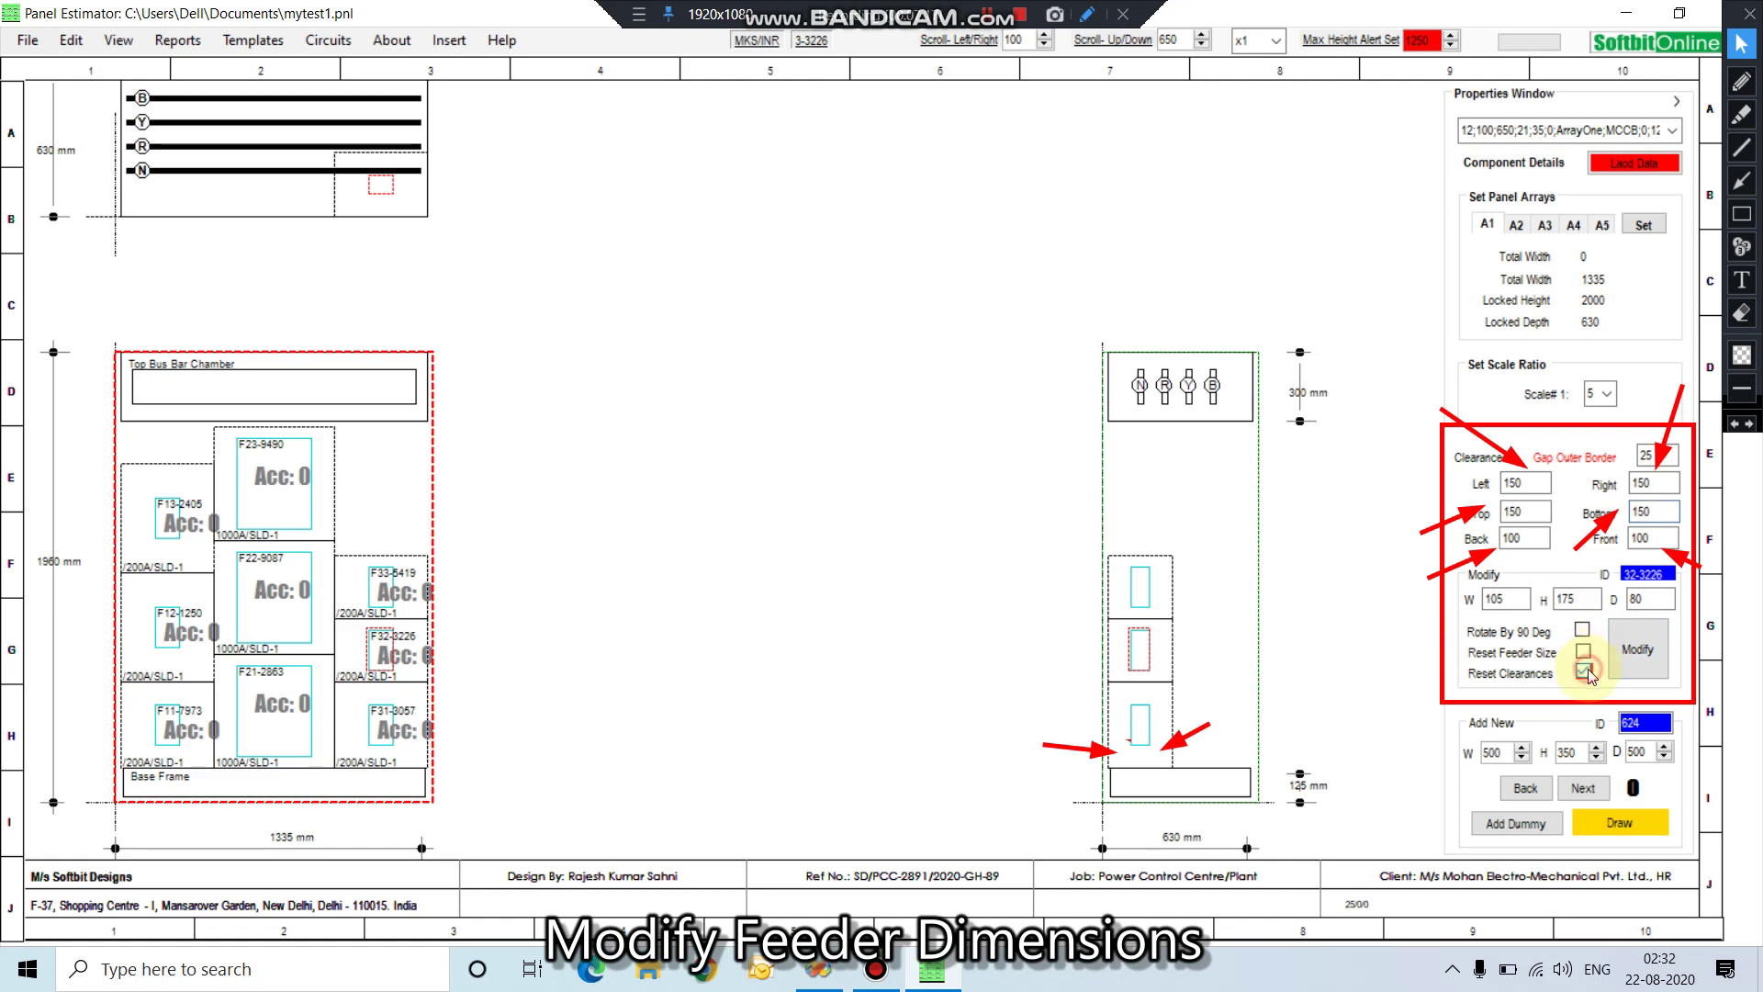
pyautogui.click(1638, 650)
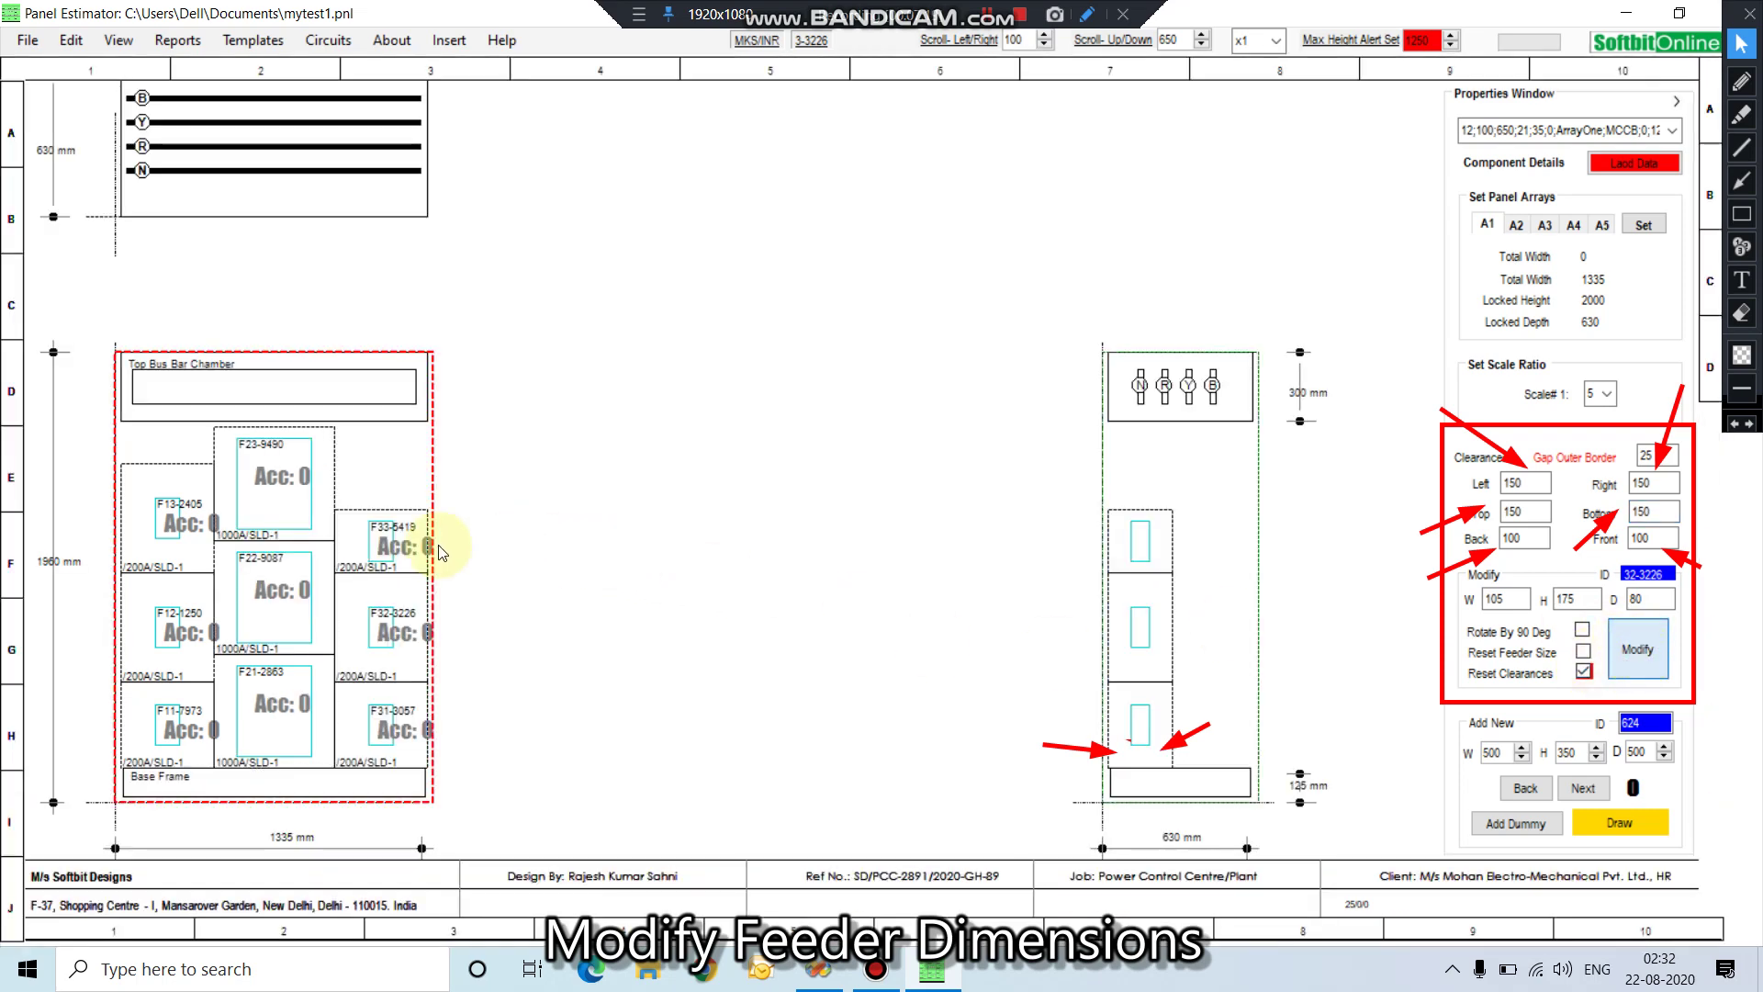
pyautogui.click(388, 528)
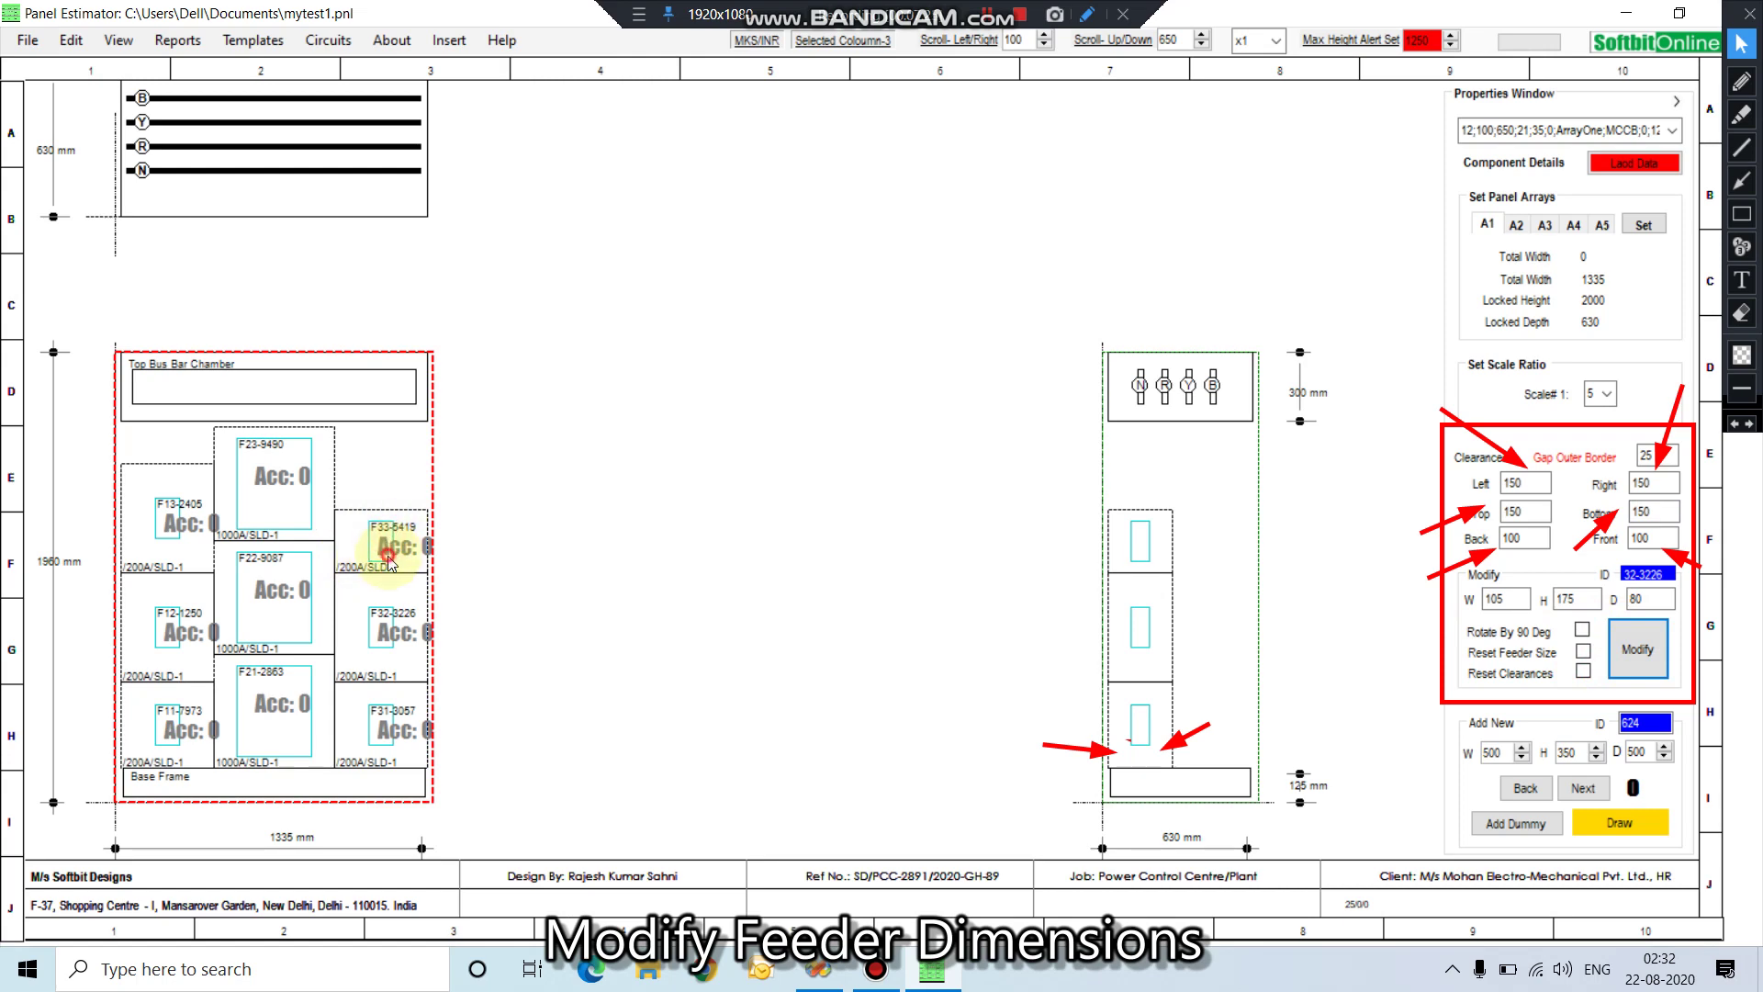
# Select feeder F33-5419 and apply 150 Top and Bottom clearances with Reset Clearances.
pyautogui.click(387, 550)
pyautogui.click(385, 524)
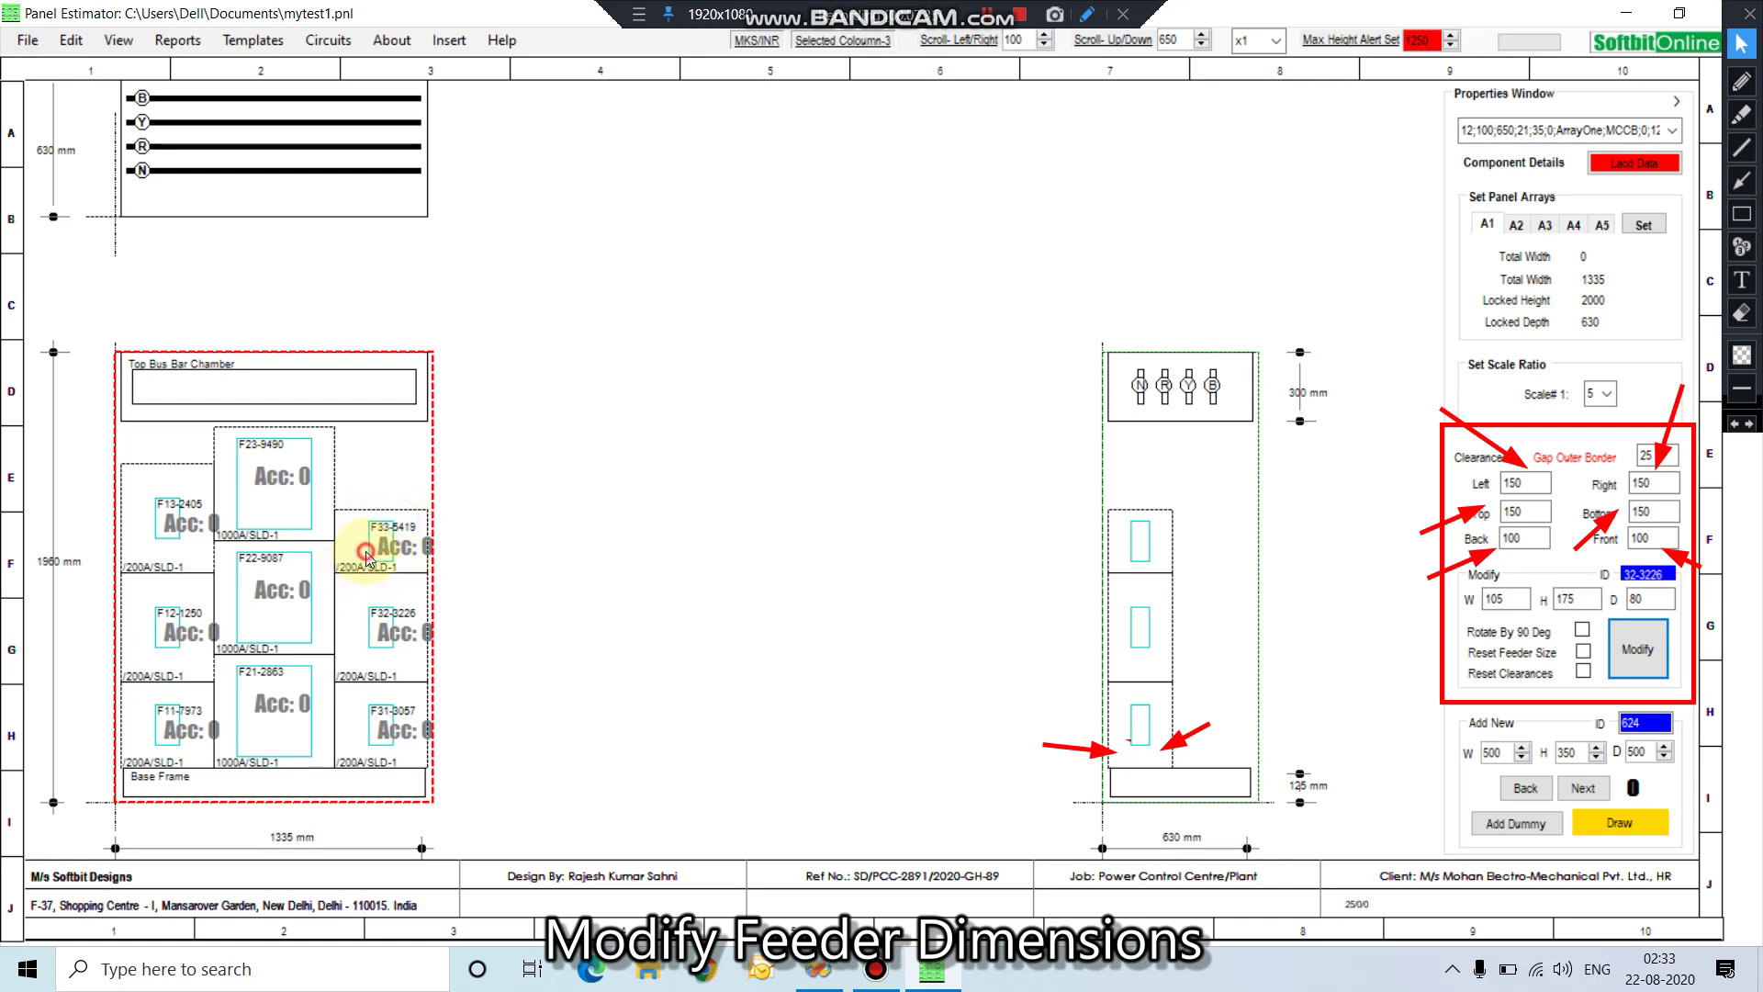
pyautogui.click(399, 530)
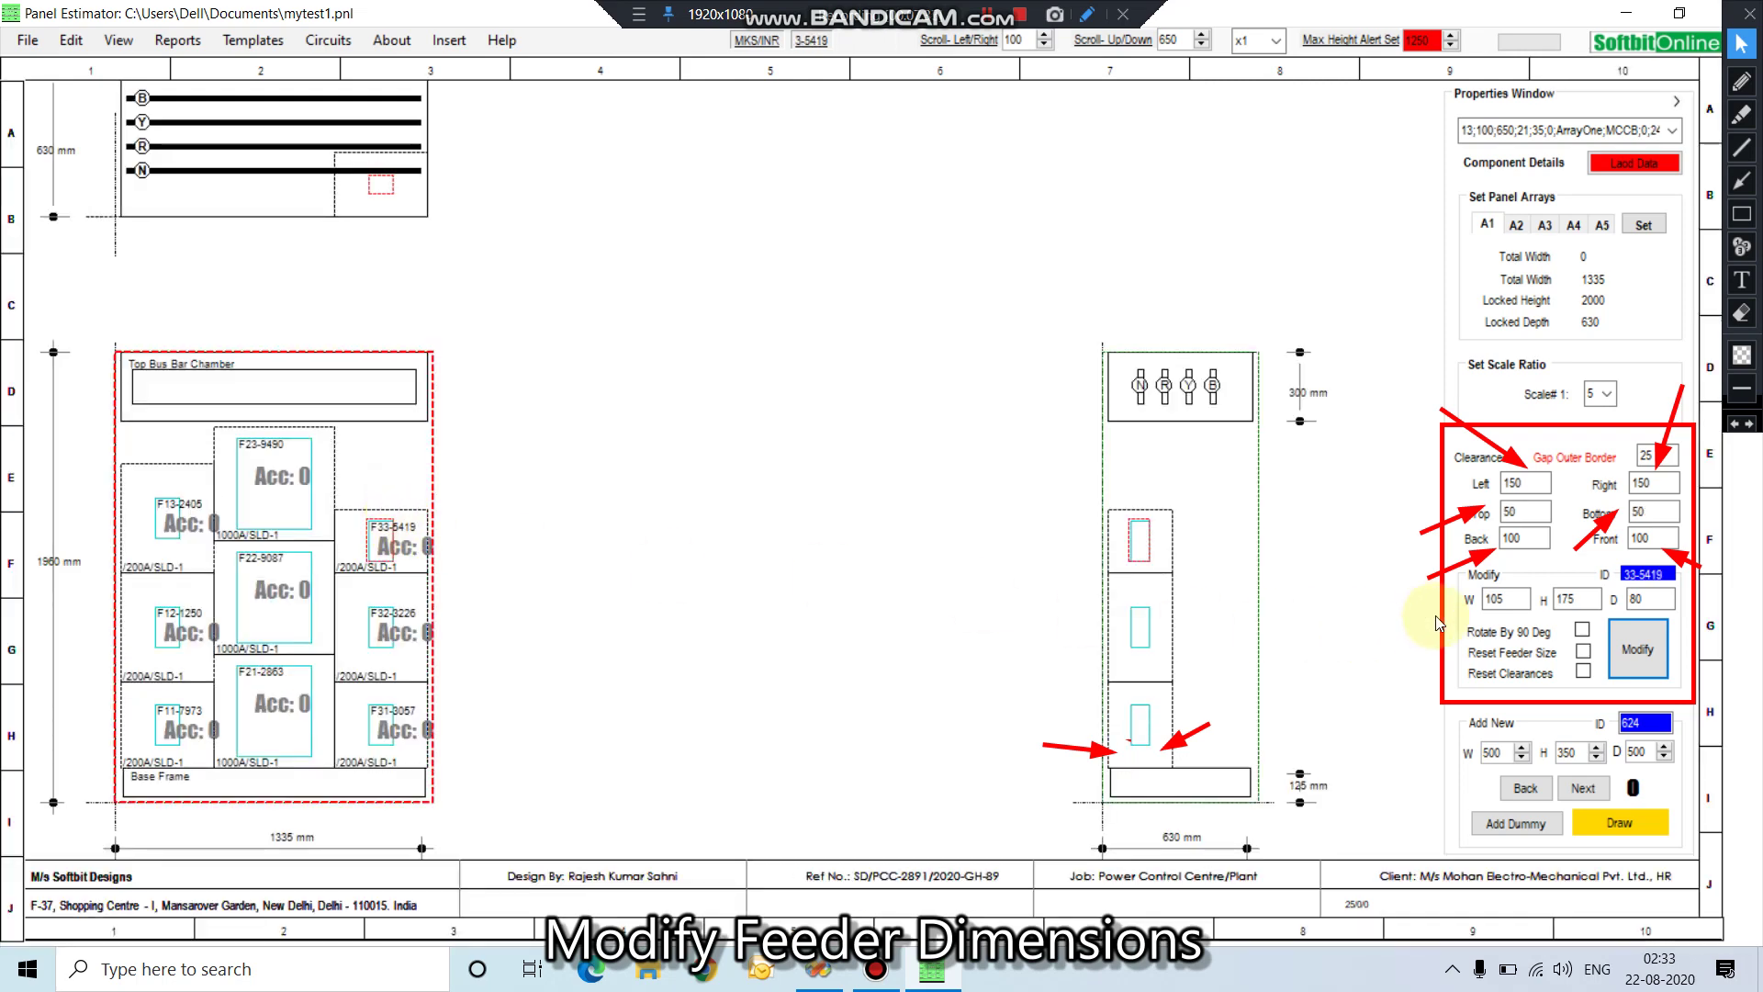
pyautogui.click(1507, 511)
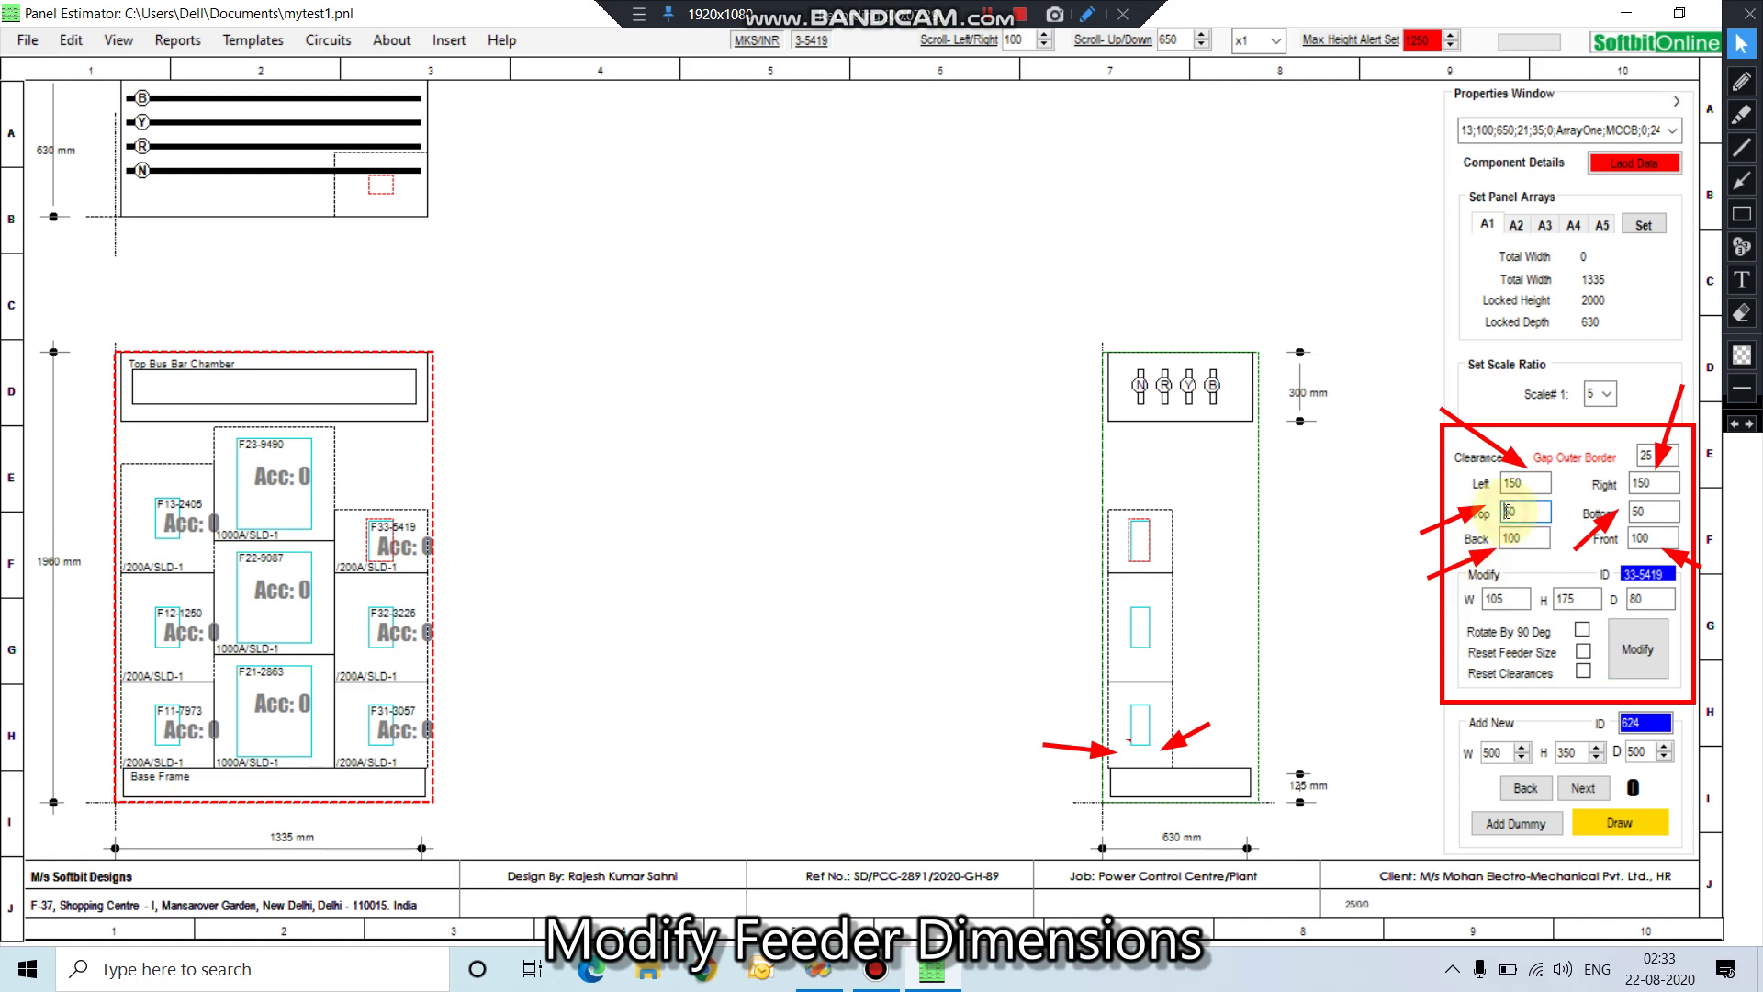
pyautogui.write('1')
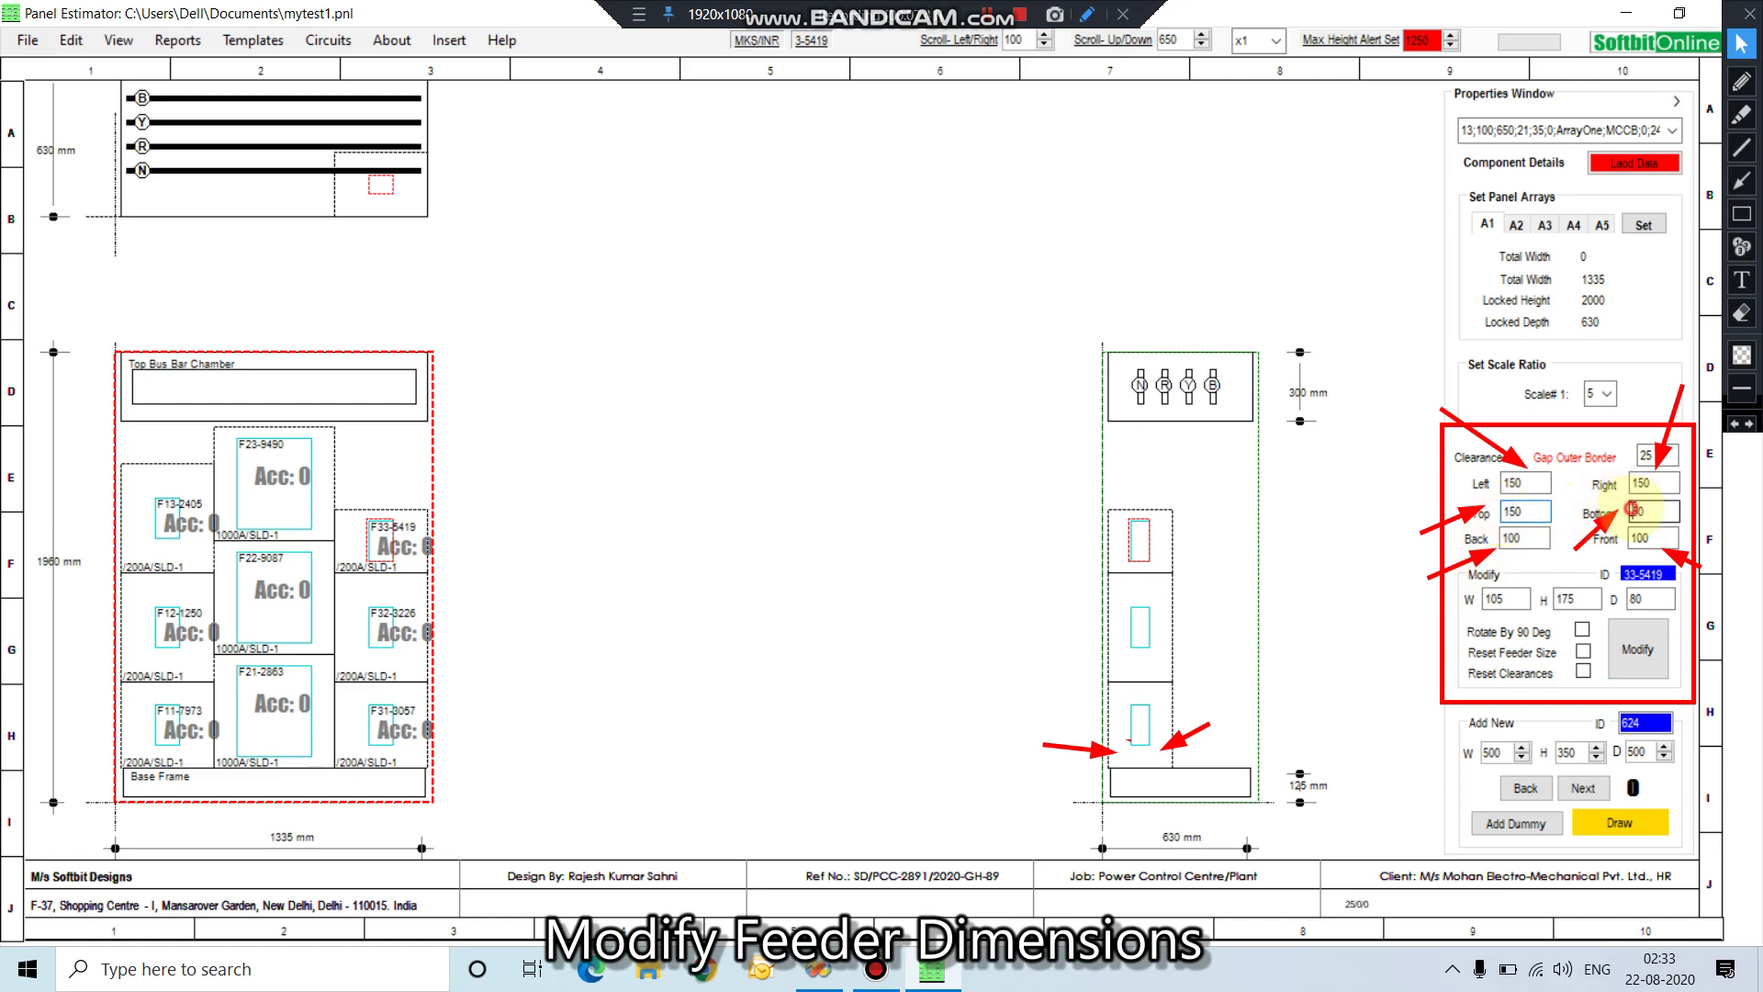
pyautogui.click(1633, 512)
pyautogui.write('1')
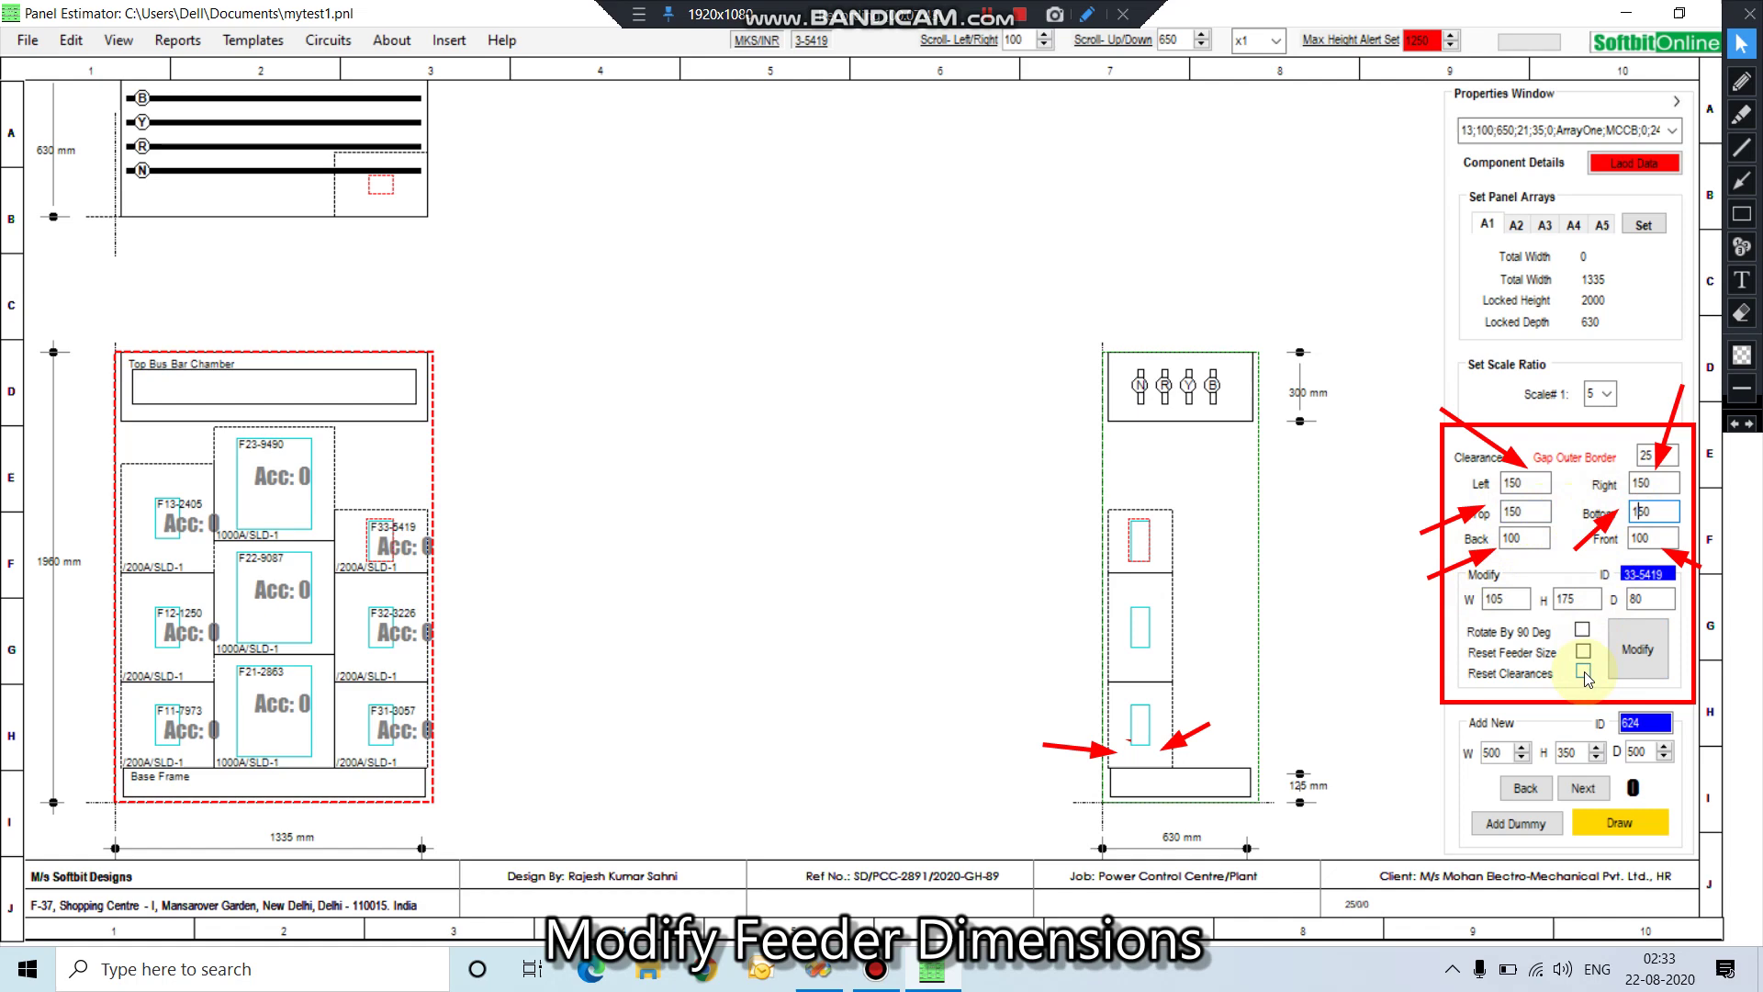
pyautogui.click(1583, 671)
pyautogui.click(1638, 650)
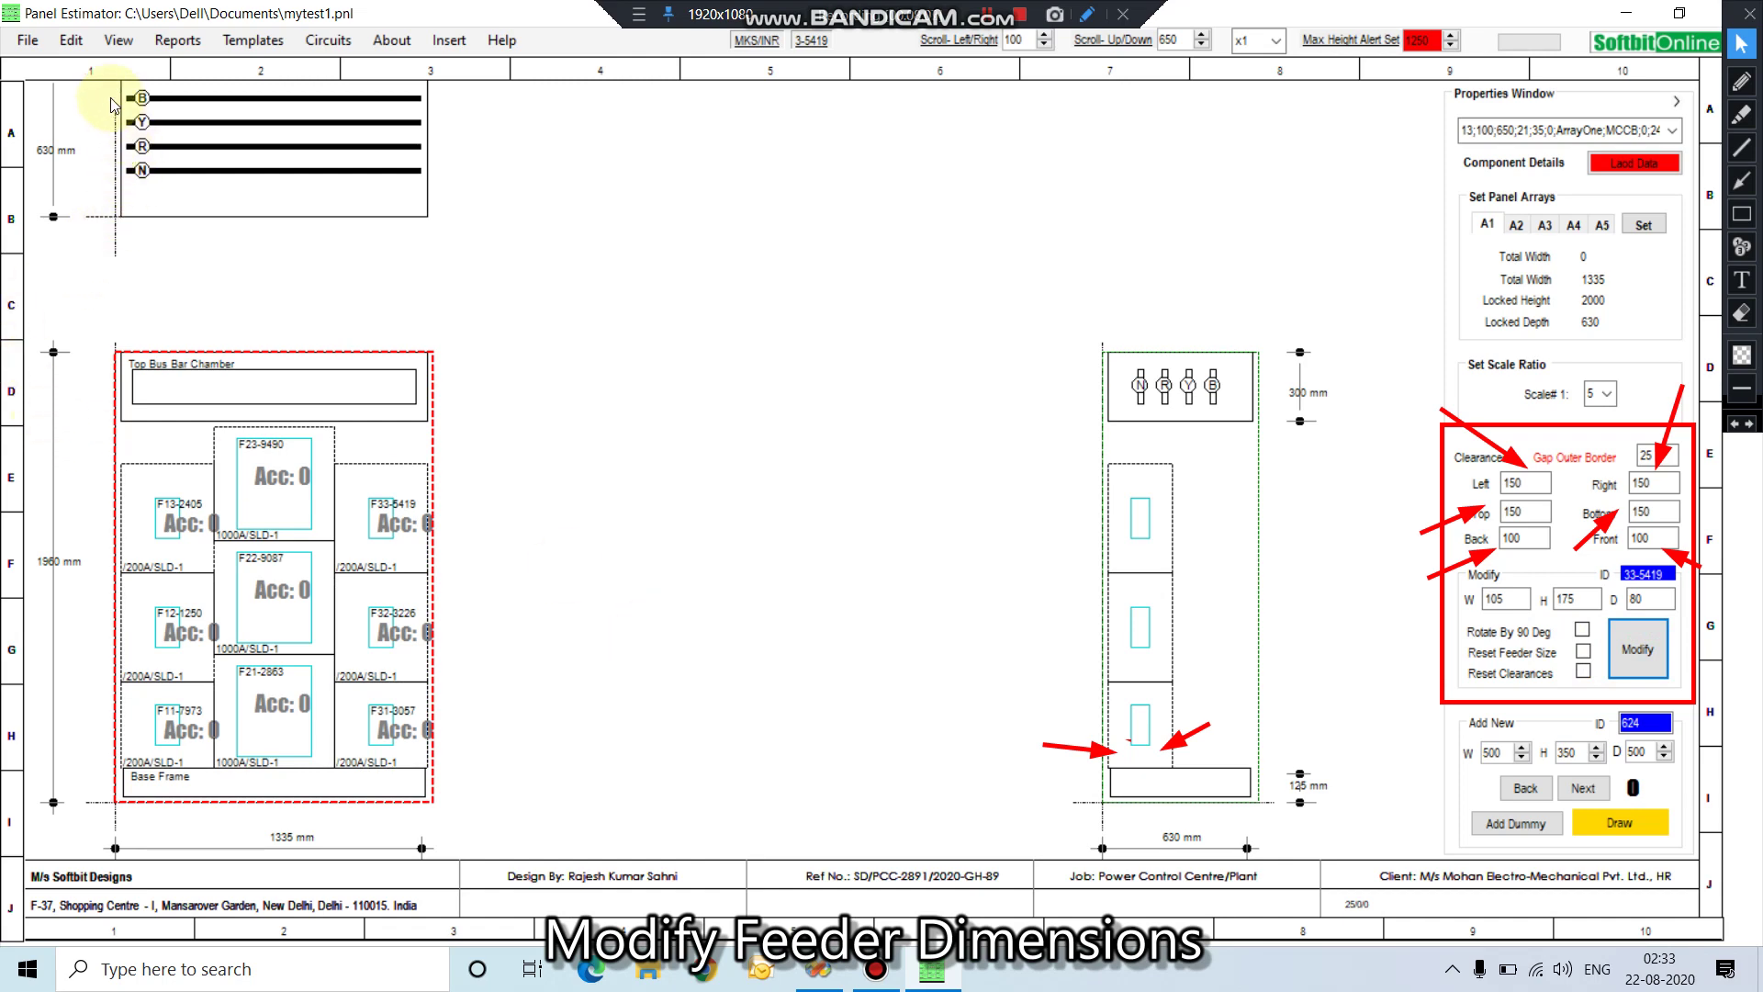
# Run Edit > Auto Height Set to size the feeder columns within the 1960 mm panel.
pyautogui.click(73, 41)
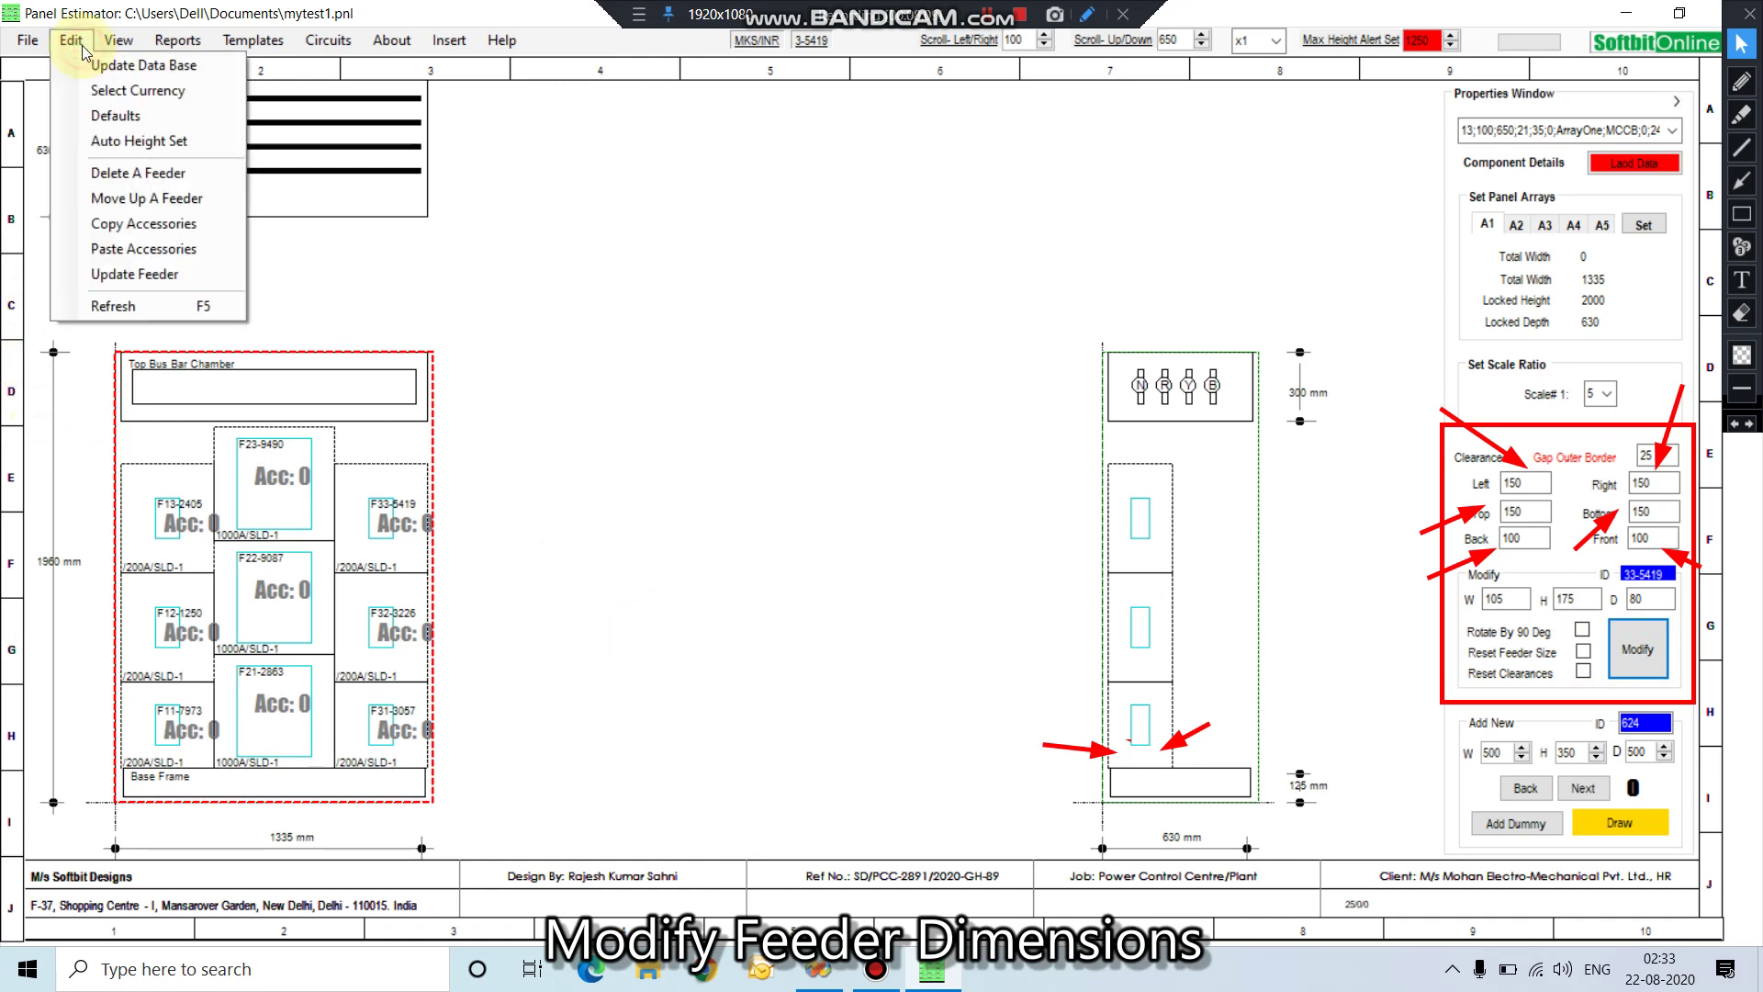
pyautogui.click(129, 142)
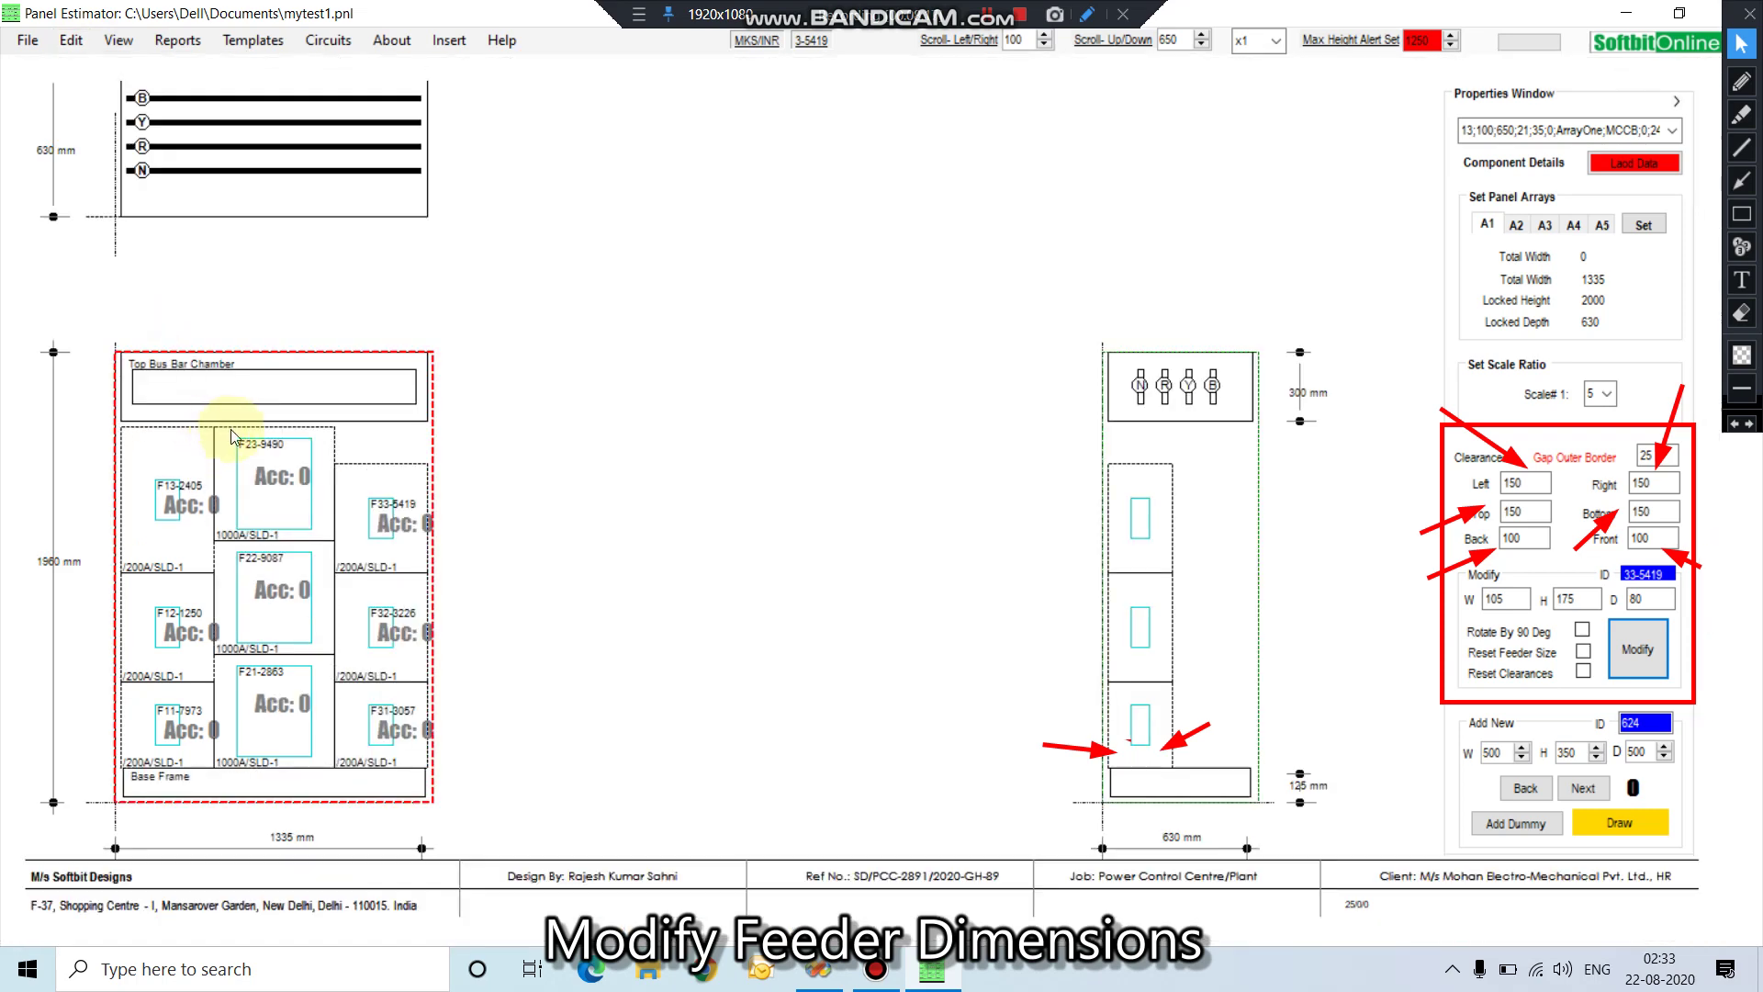